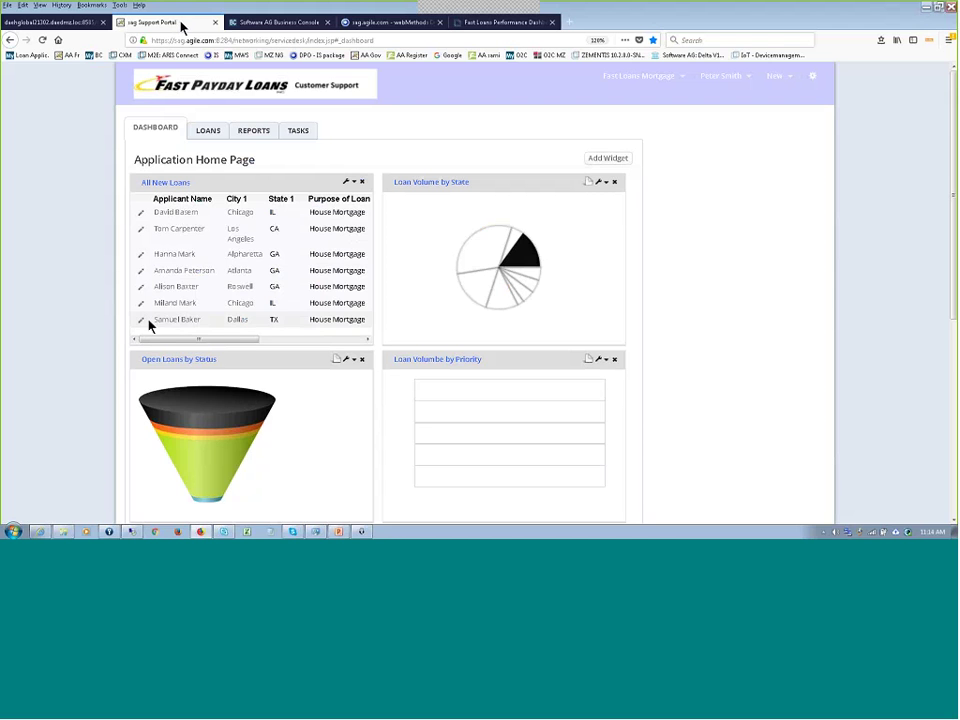
- Switch to the remote session showing the FastLoanProcess diagram in Software AG Designer
left_click(133, 532)
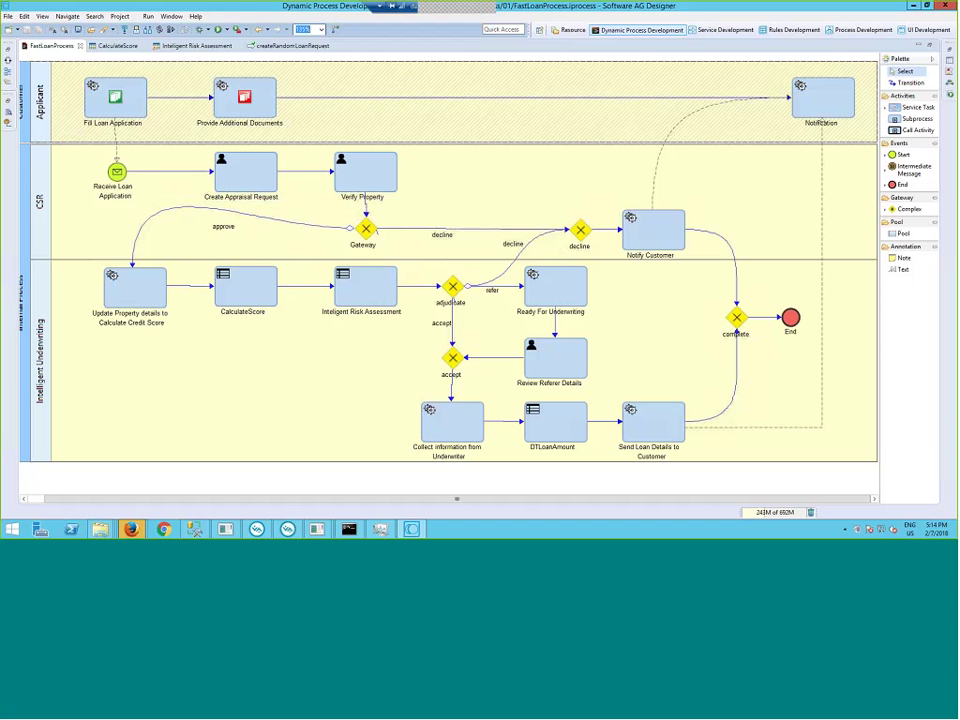
left_click(142, 122)
mouse_move(114, 117)
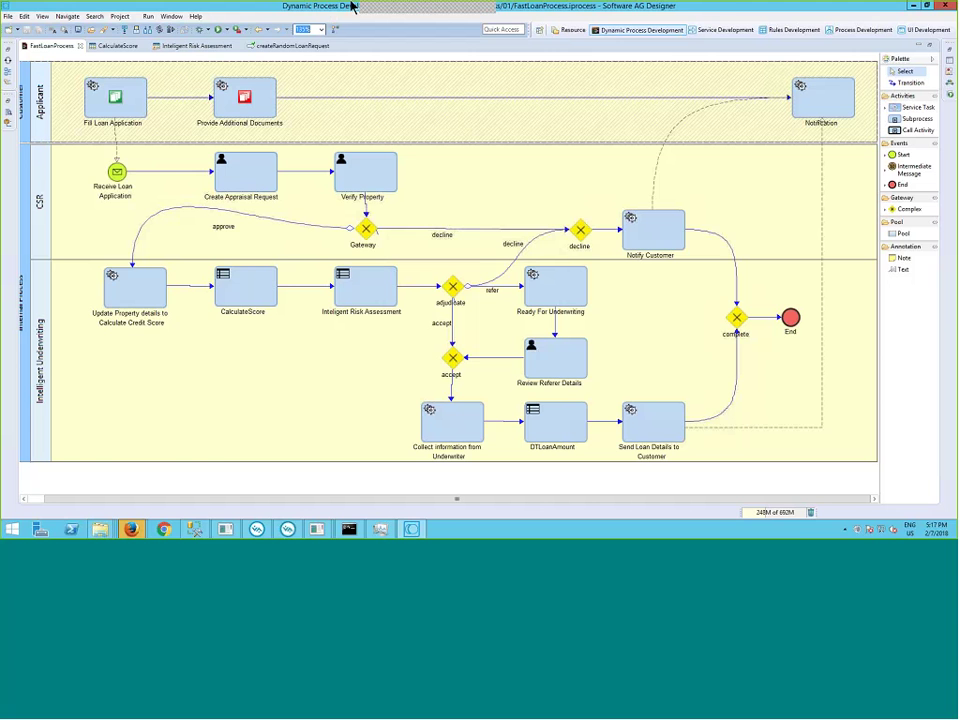
- Minimize the remote session and show the blank Fast Payday Loans Loan Application form in Firefox
left_click(451, 9)
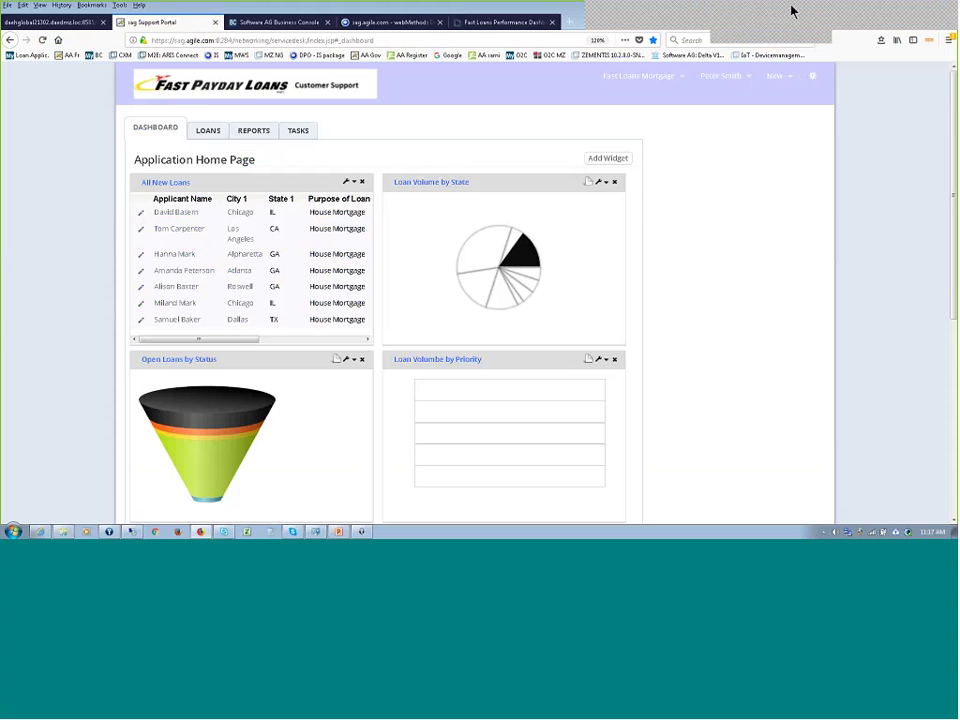
left_click(855, 16)
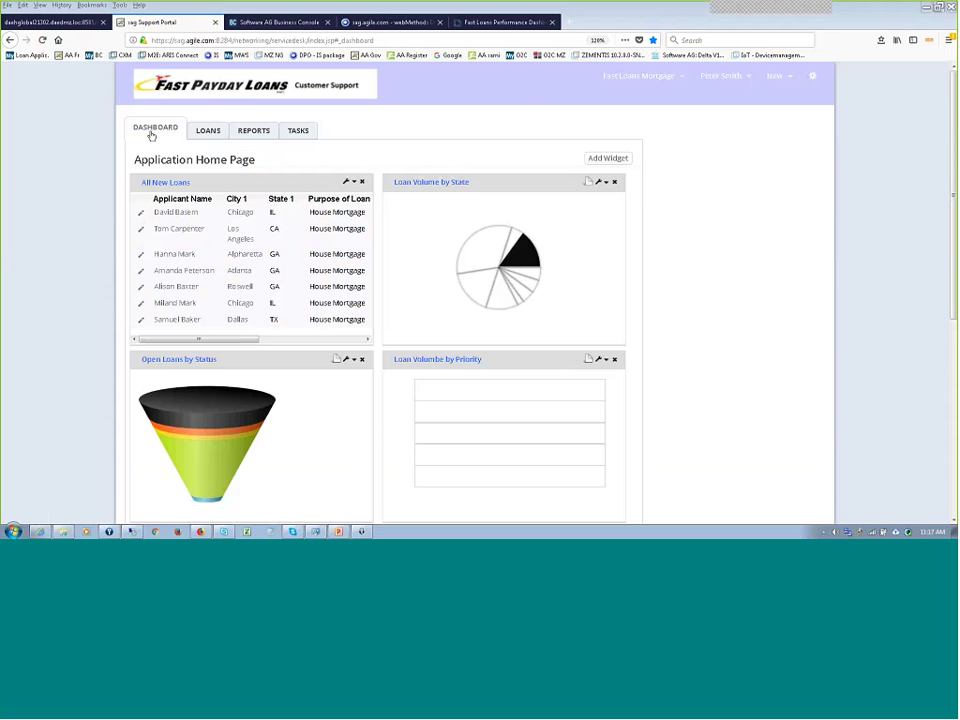
left_click(70, 22)
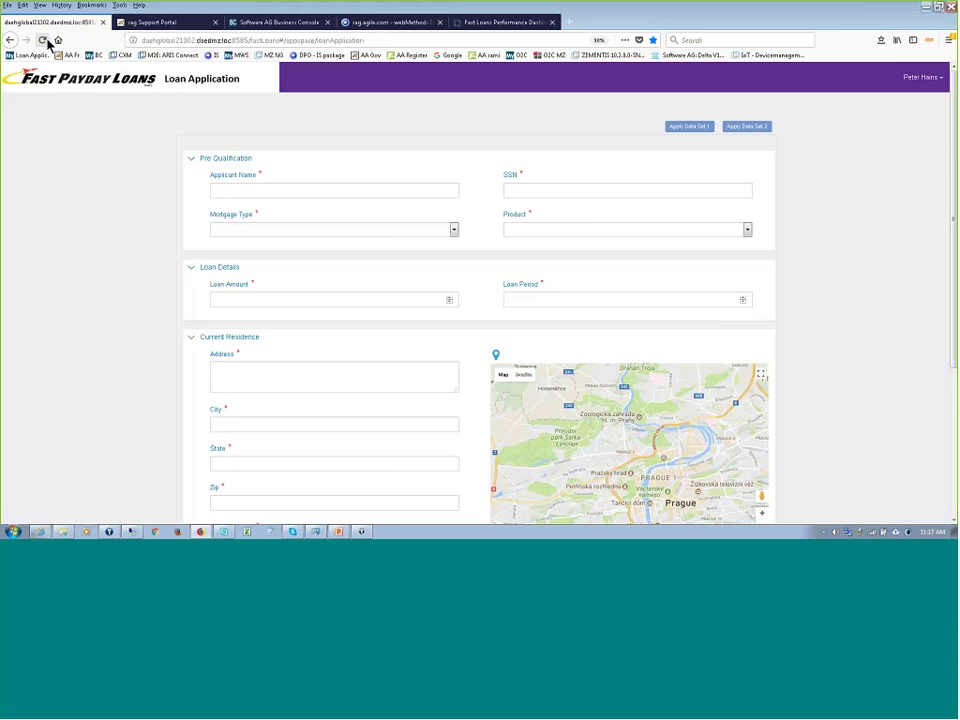
- Reload the Loan Application form and apply Data Set 1 twice, then show the Customer Support dashboard
left_click(44, 40)
left_click(687, 128)
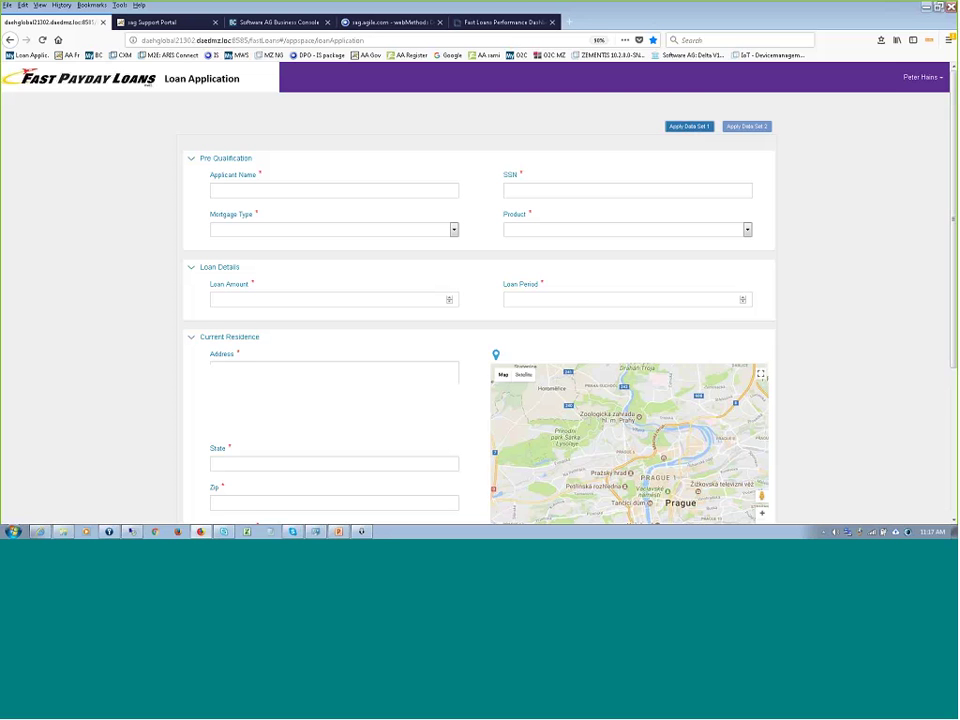
left_click(43, 40)
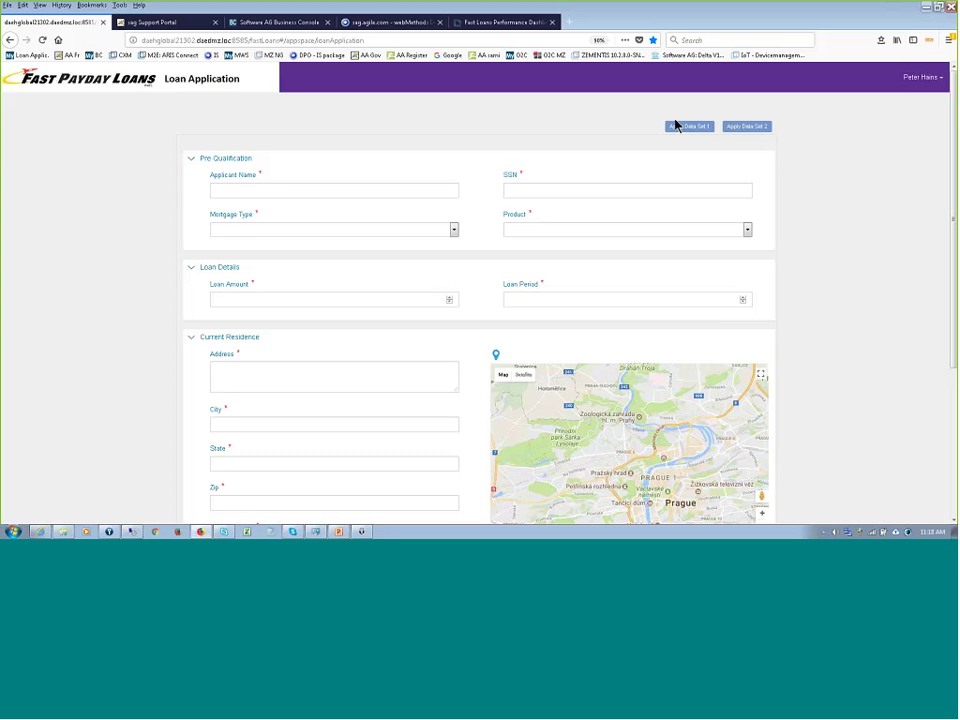
left_click(677, 126)
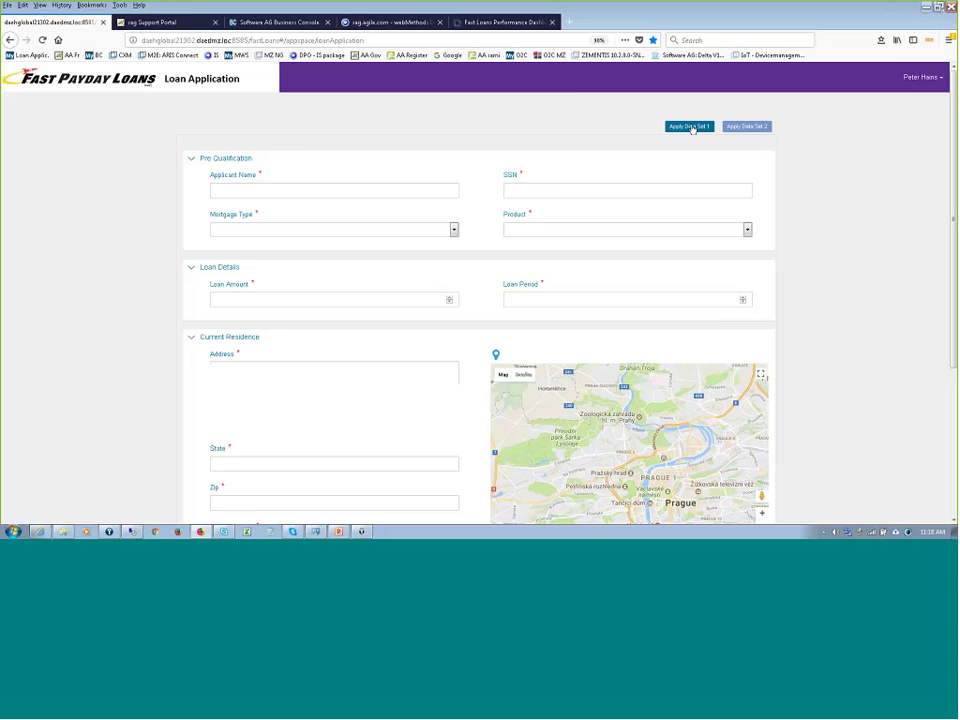
left_click(140, 25)
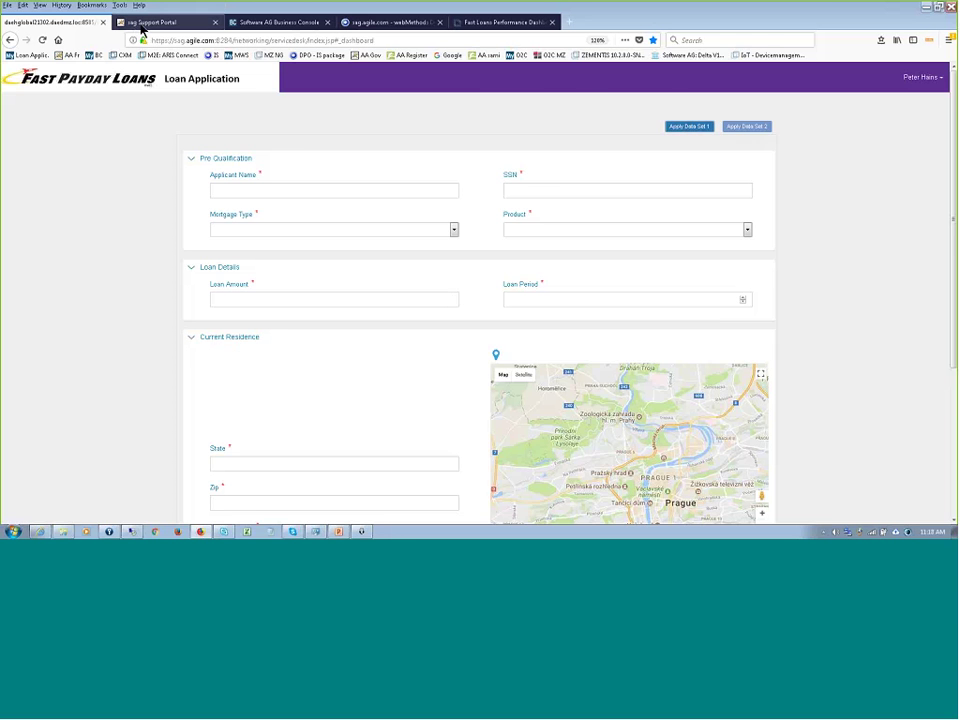
- Close all tabs and Firefox, relaunch it, and log in to the Loan Application site
left_click(216, 22)
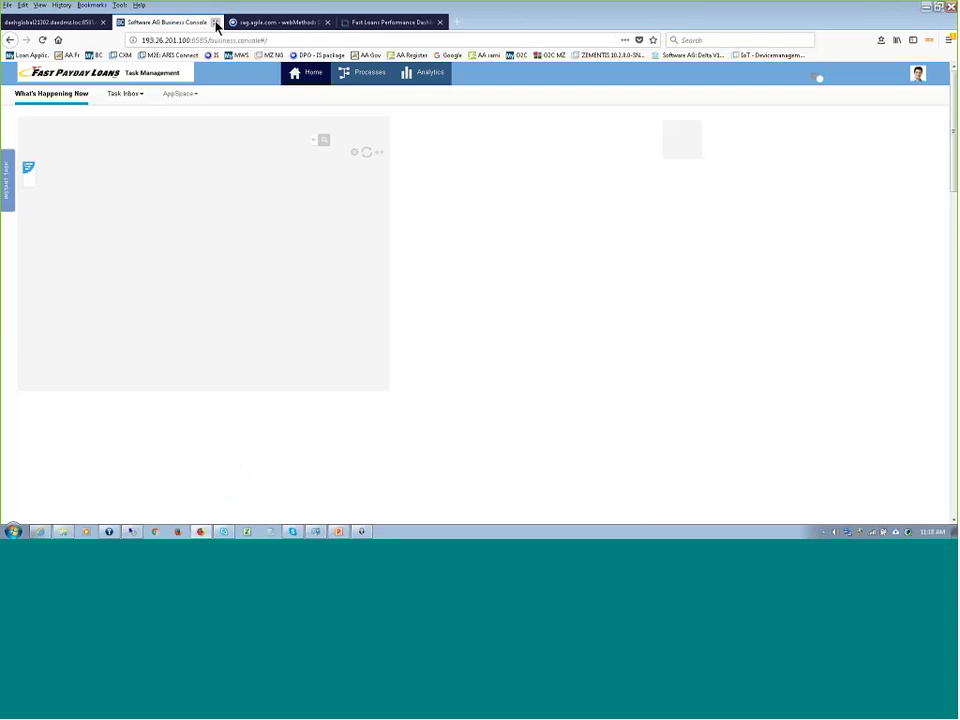
left_click(216, 22)
left_click(216, 22)
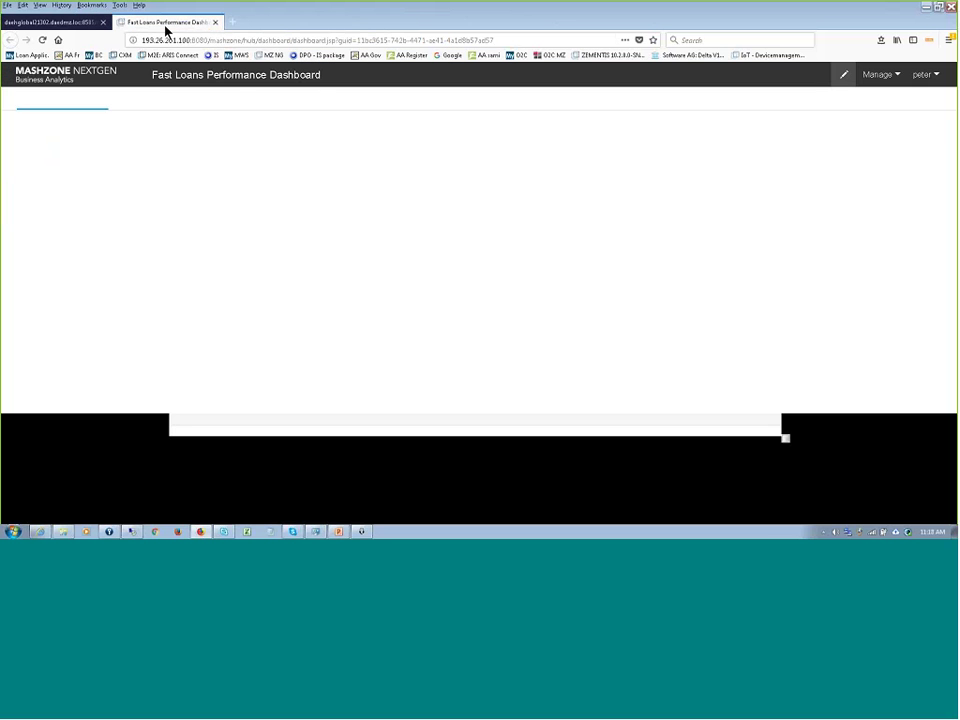
left_click(214, 22)
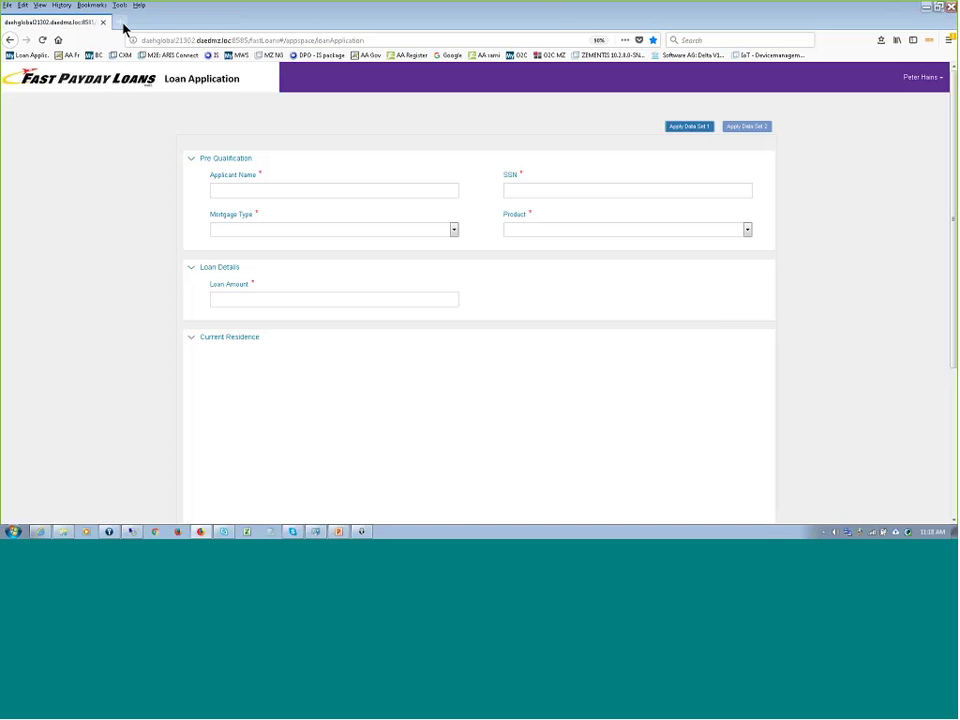
left_click(950, 6)
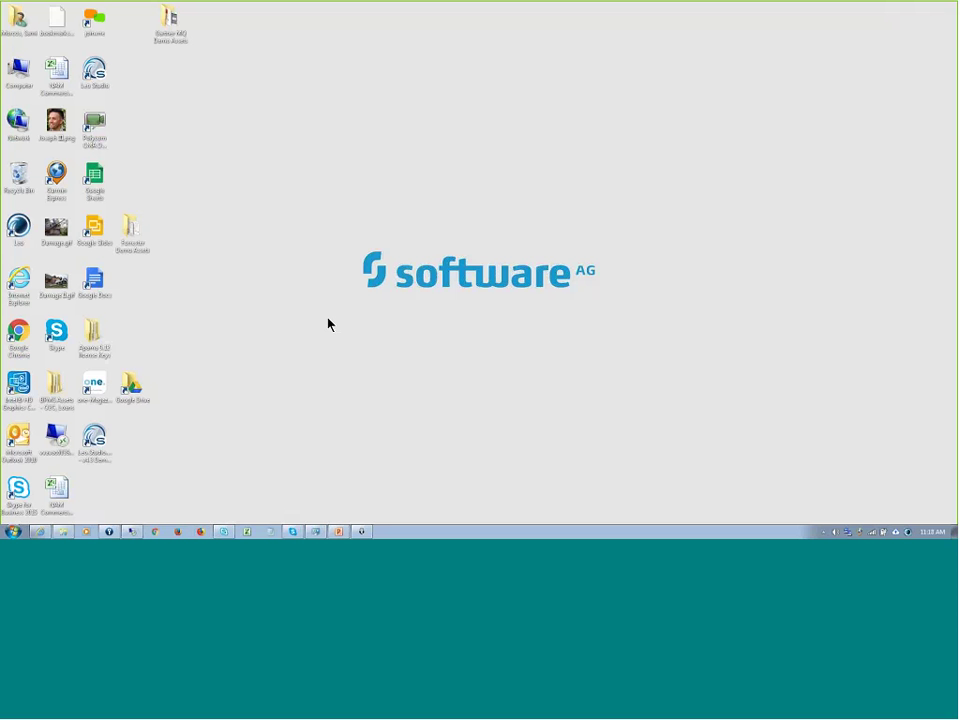
left_click(201, 532)
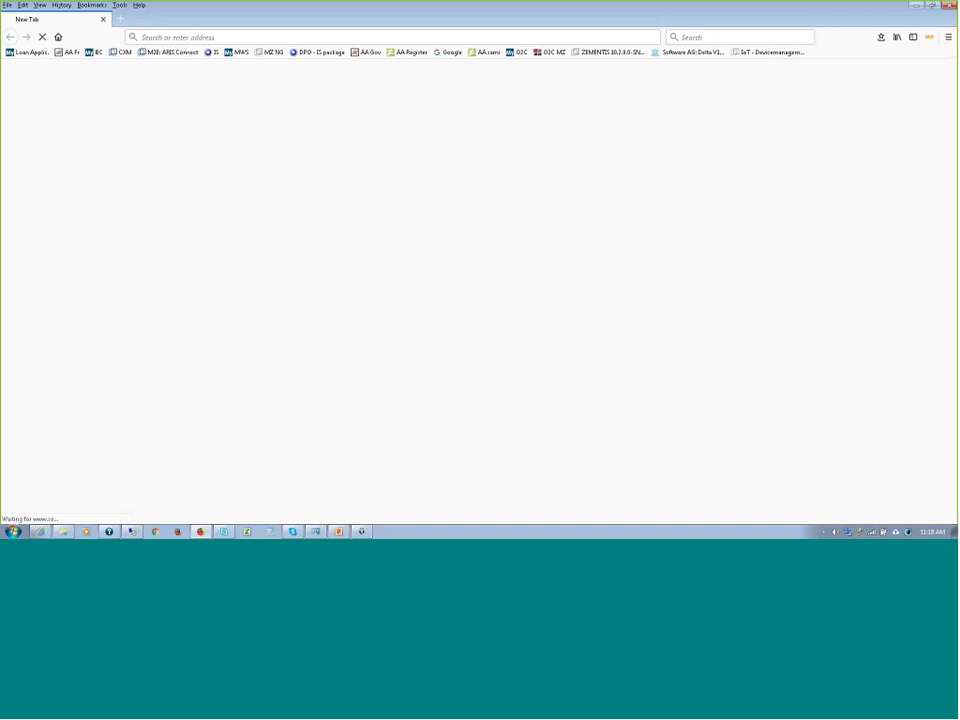
left_click(29, 55)
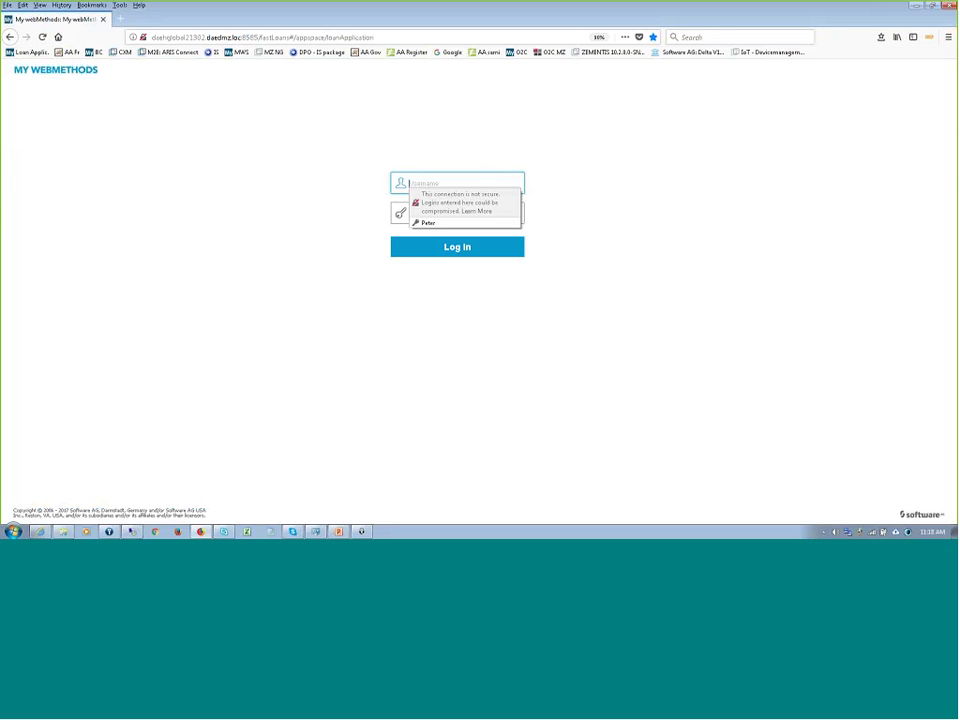
left_click(435, 226)
left_click(454, 248)
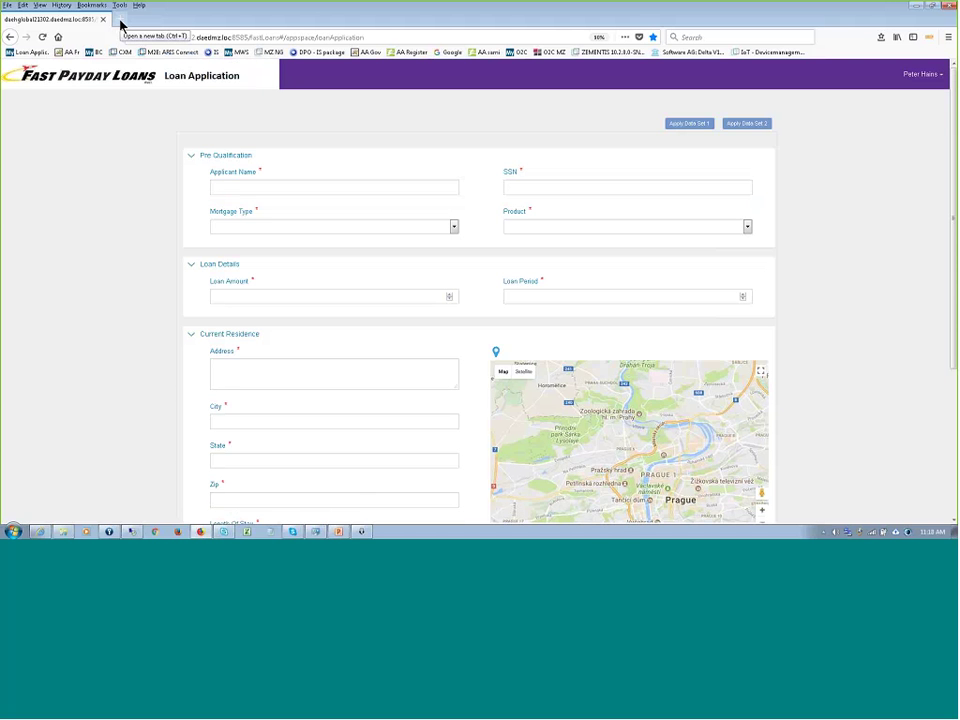
- Open the AgileApps support portal in a new tab, sign in with a saved login, and return to the form
left_click(120, 24)
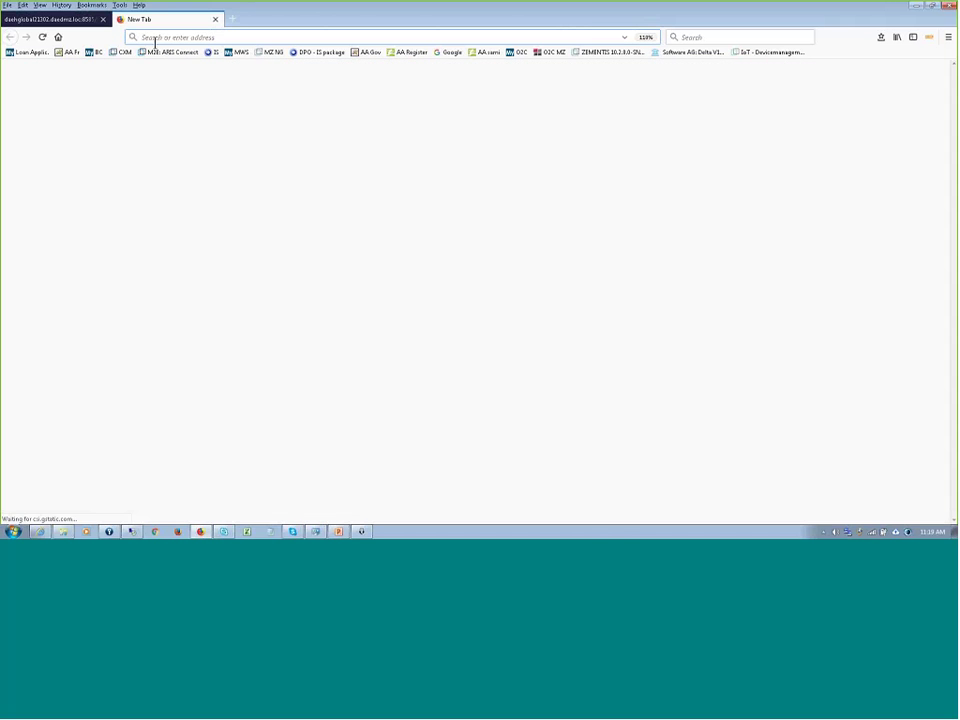
left_click(68, 52)
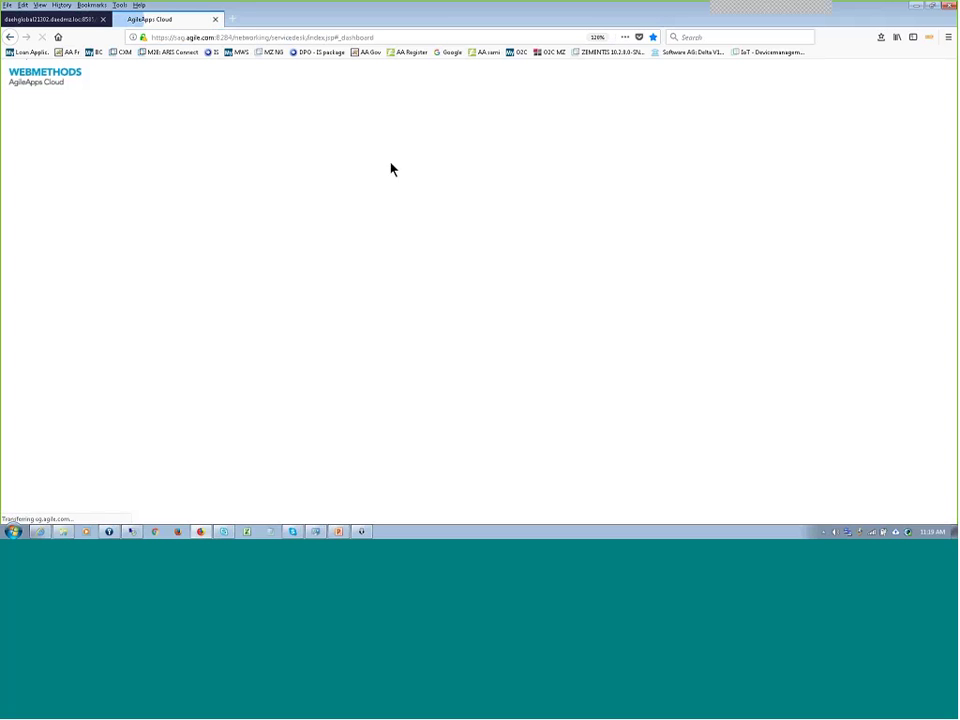
left_click(434, 199)
left_click(440, 228)
left_click(484, 282)
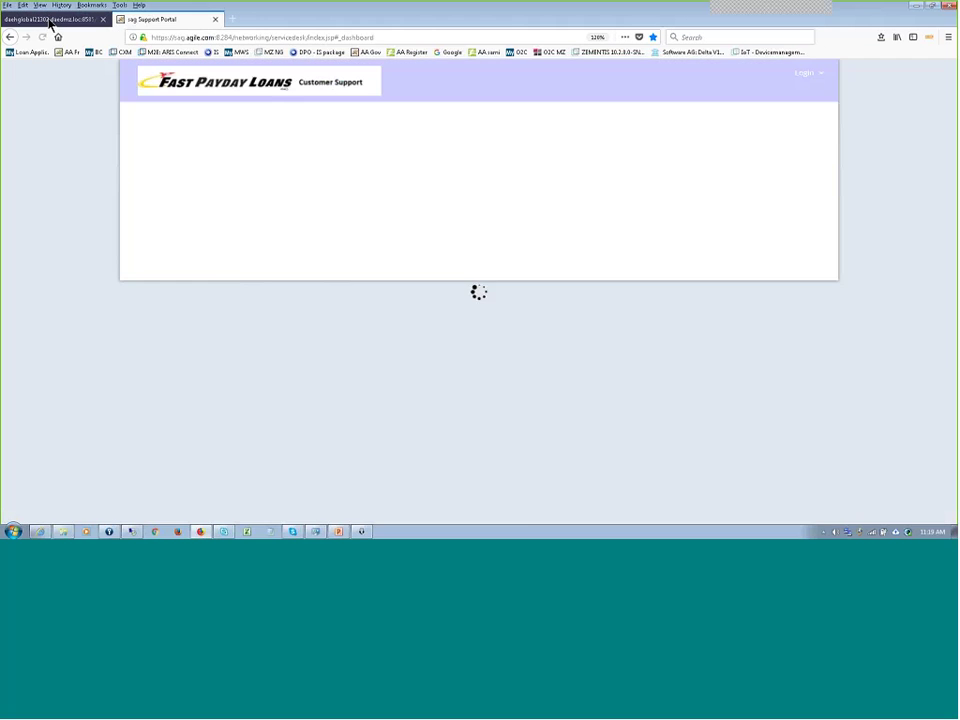
left_click(50, 22)
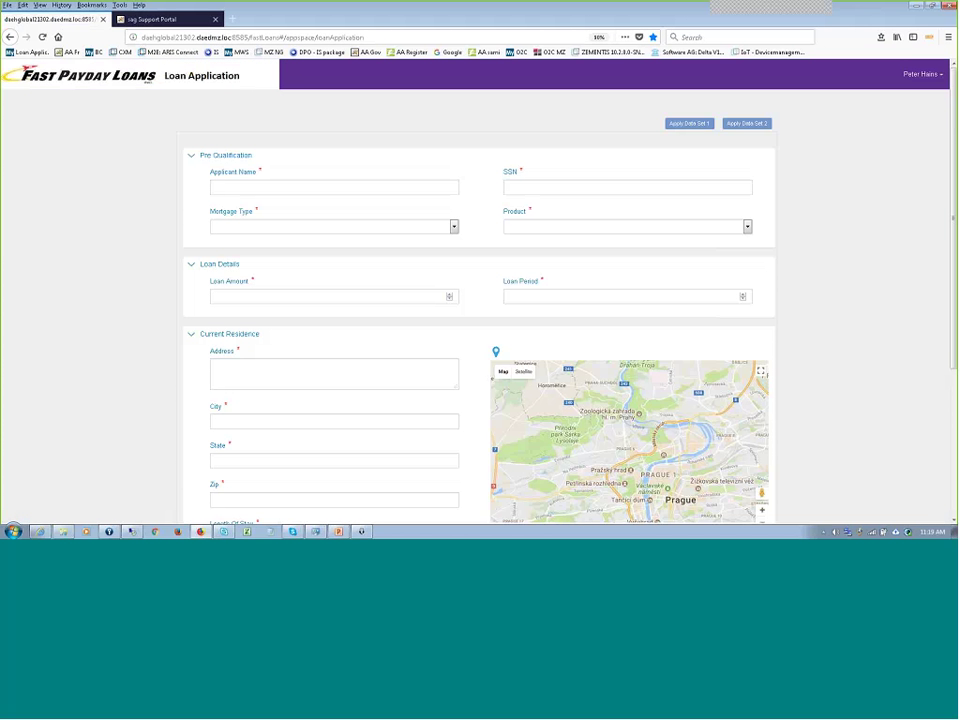
- Prefill the form with Data Set 1 and enter the applicant's name and SSN
left_click(692, 123)
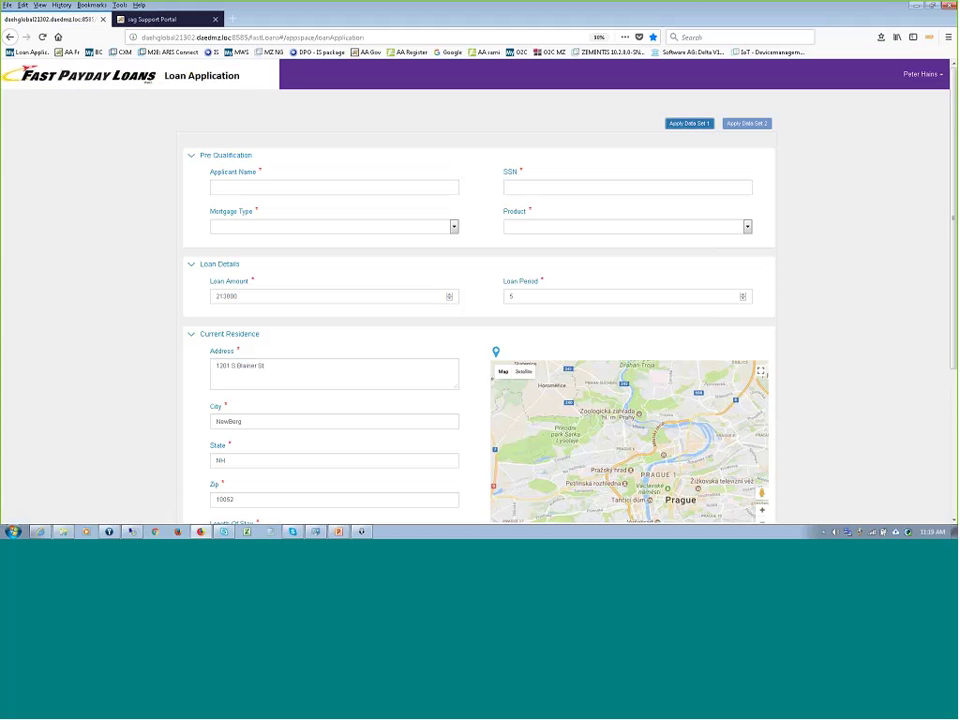
scroll(92, 442, "down", 2)
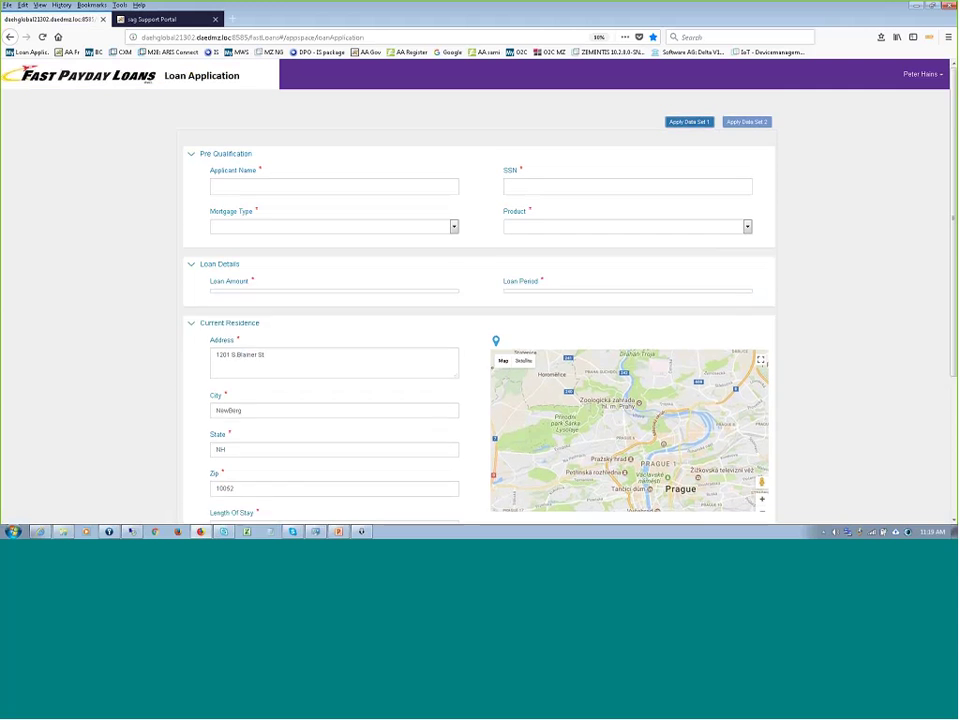
left_click(280, 137)
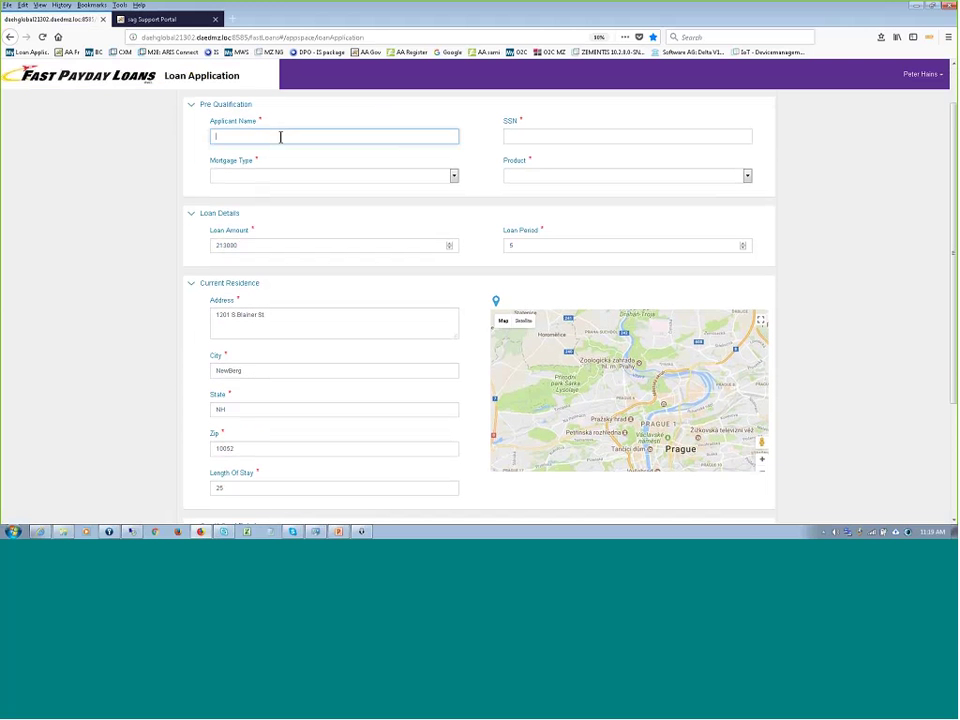
key("Tab")
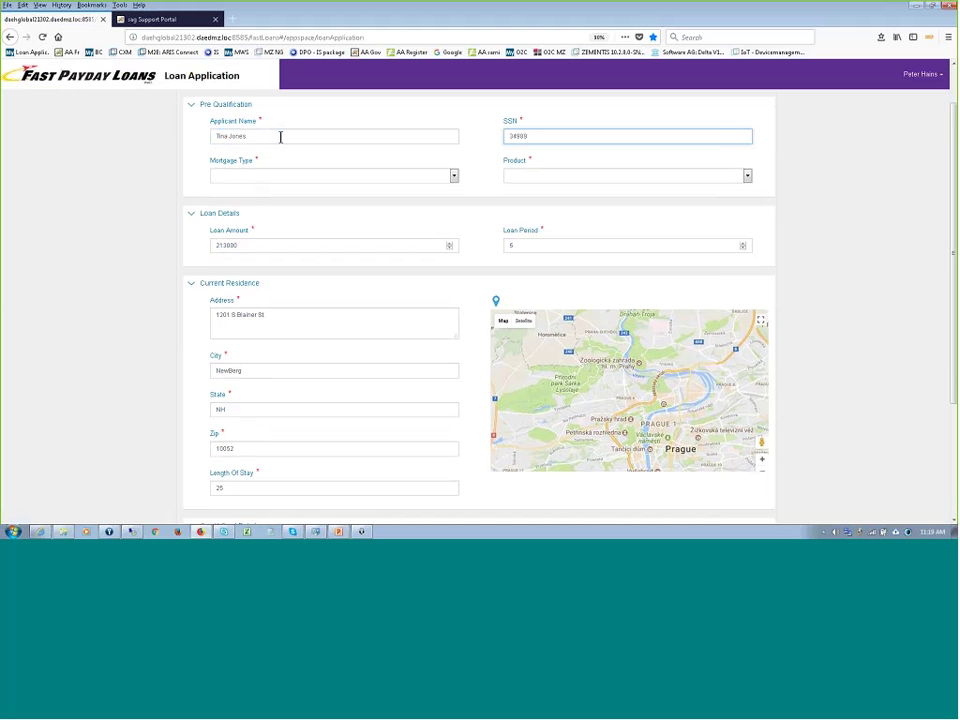
- Choose House Mortgage as the mortgage type and Fixed Rate as the product
left_click(370, 180)
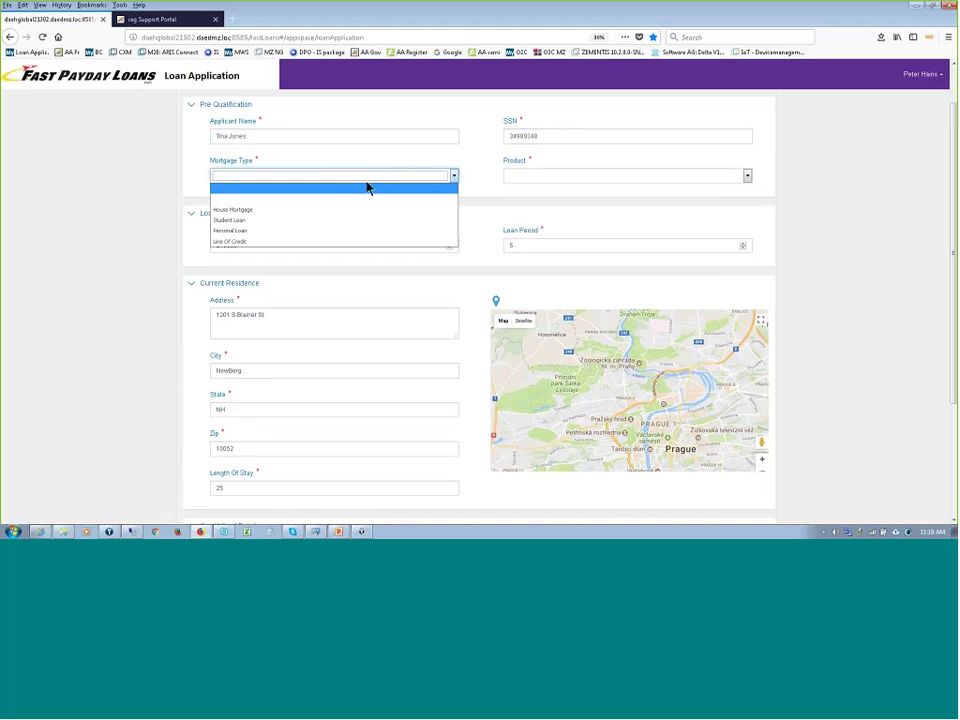
left_click(347, 211)
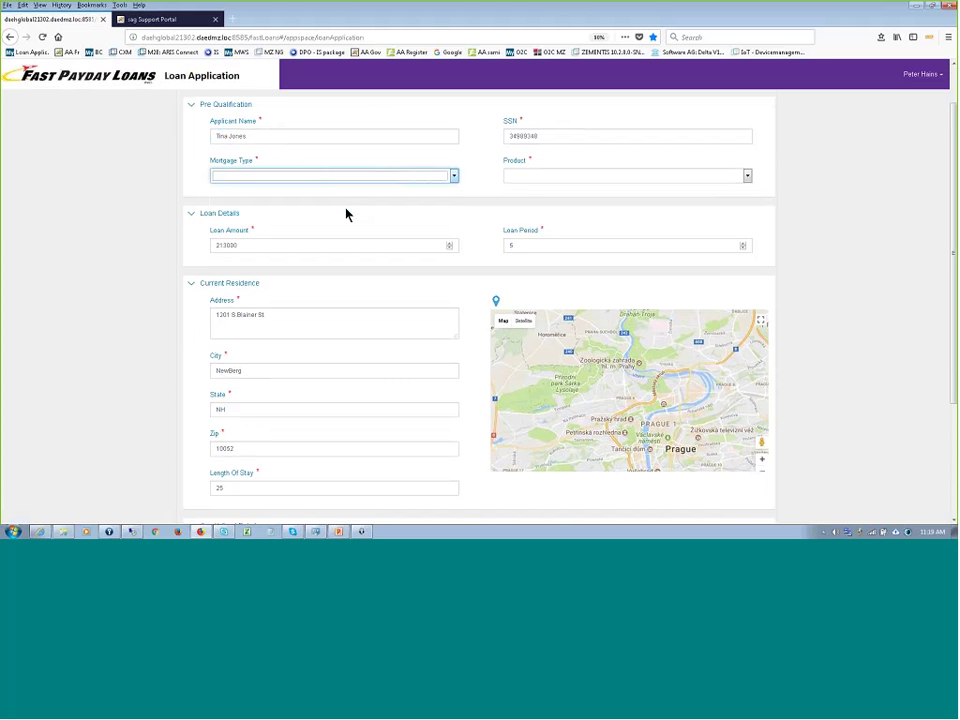
left_click(524, 178)
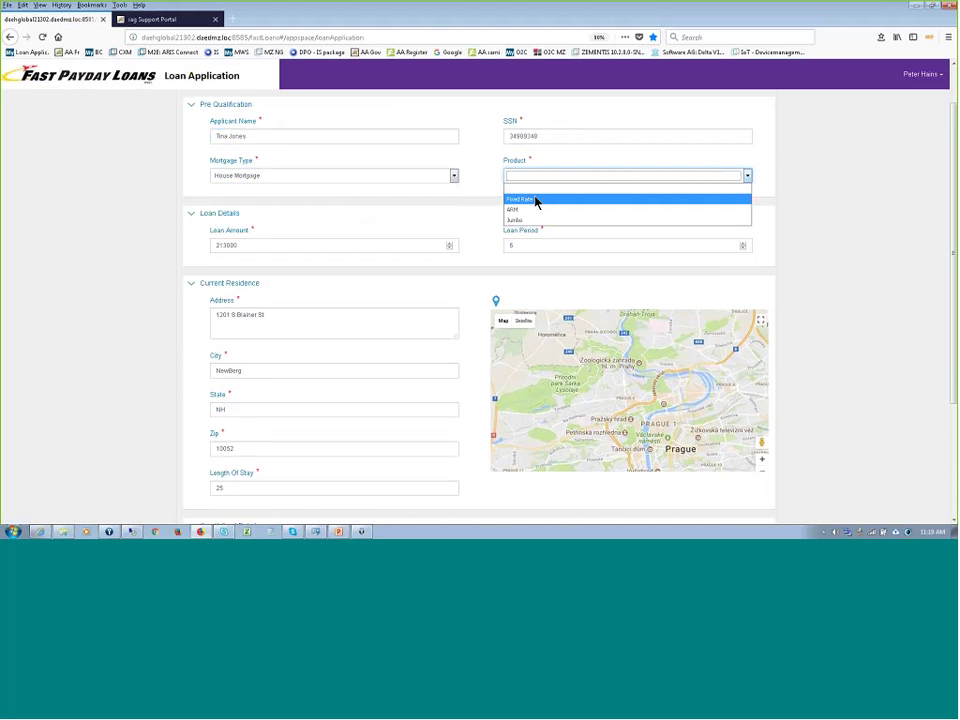
left_click(535, 201)
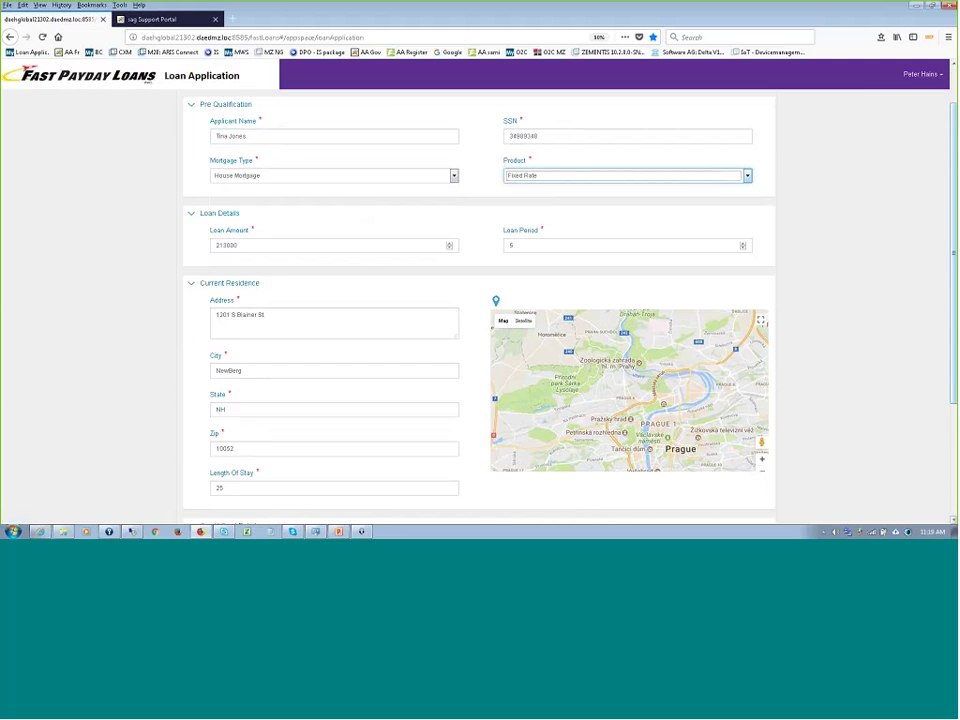
- Replace the city NewBerg with New York and set the state to NY
scroll(951, 240, "down", 2)
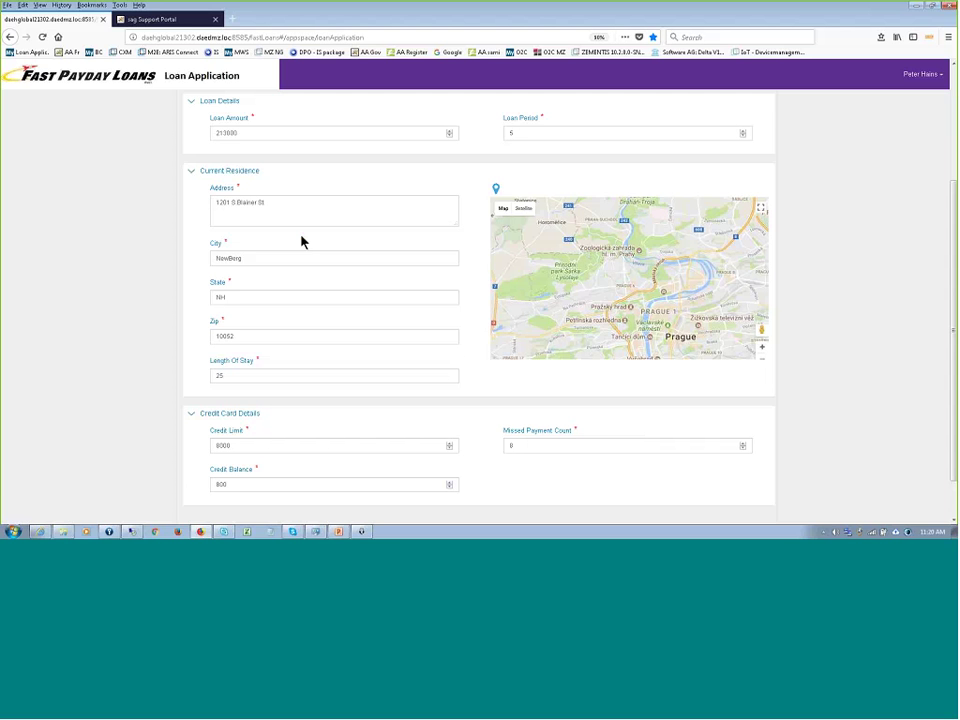
left_click_drag(251, 258, 158, 263)
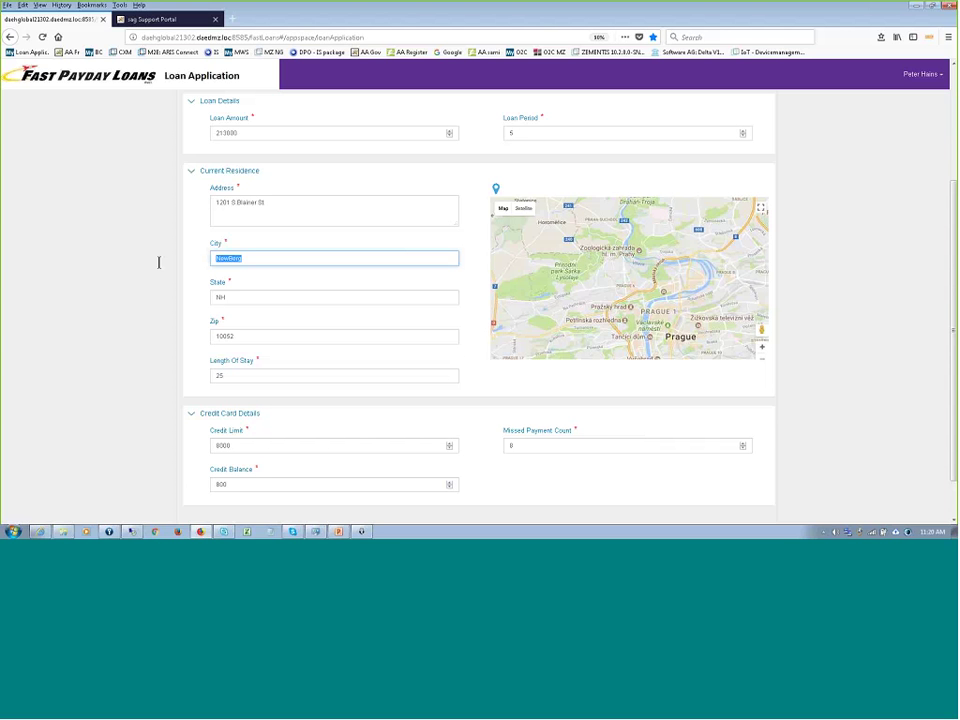
type("New York")
key("Tab")
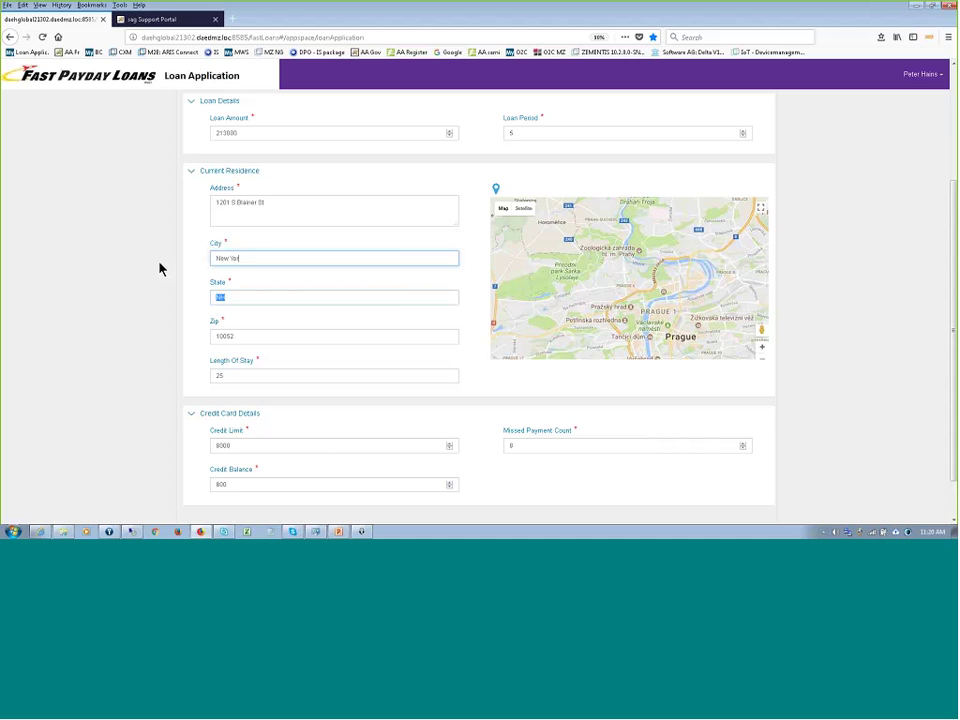
type("NY")
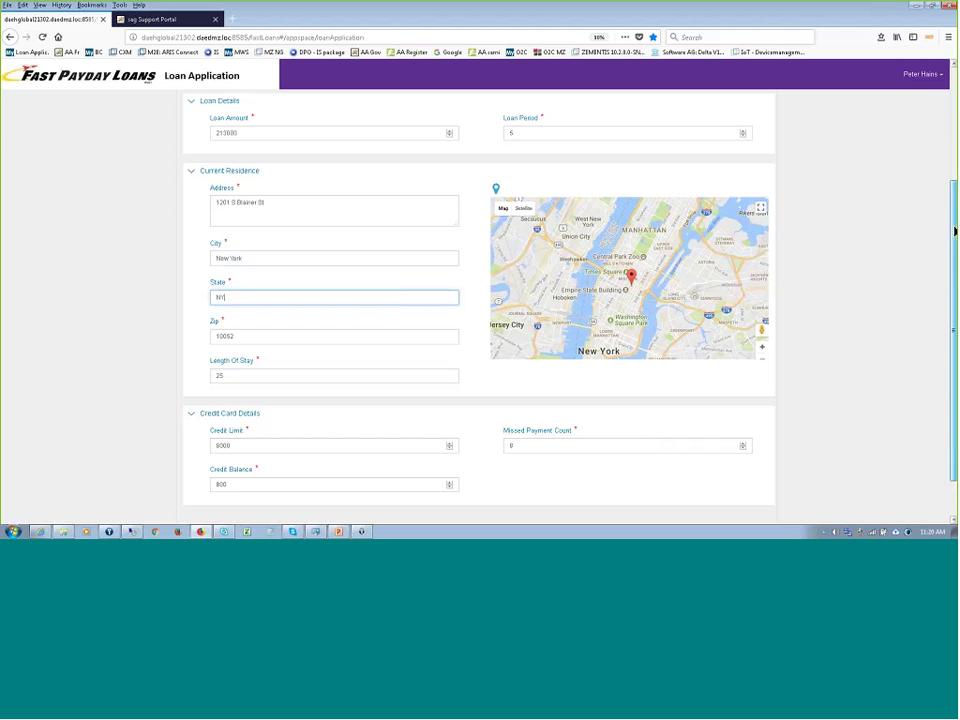
- Submit the loan application, then switch to the support portal's new House Mortgage case
scroll(533, 244, "down", 1)
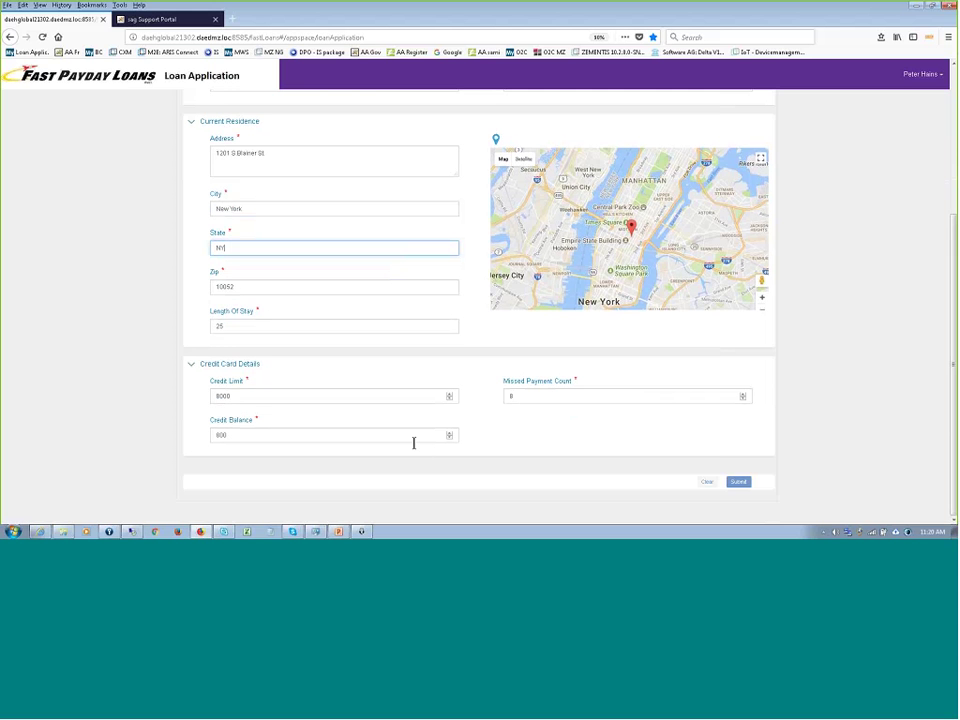
left_click(738, 482)
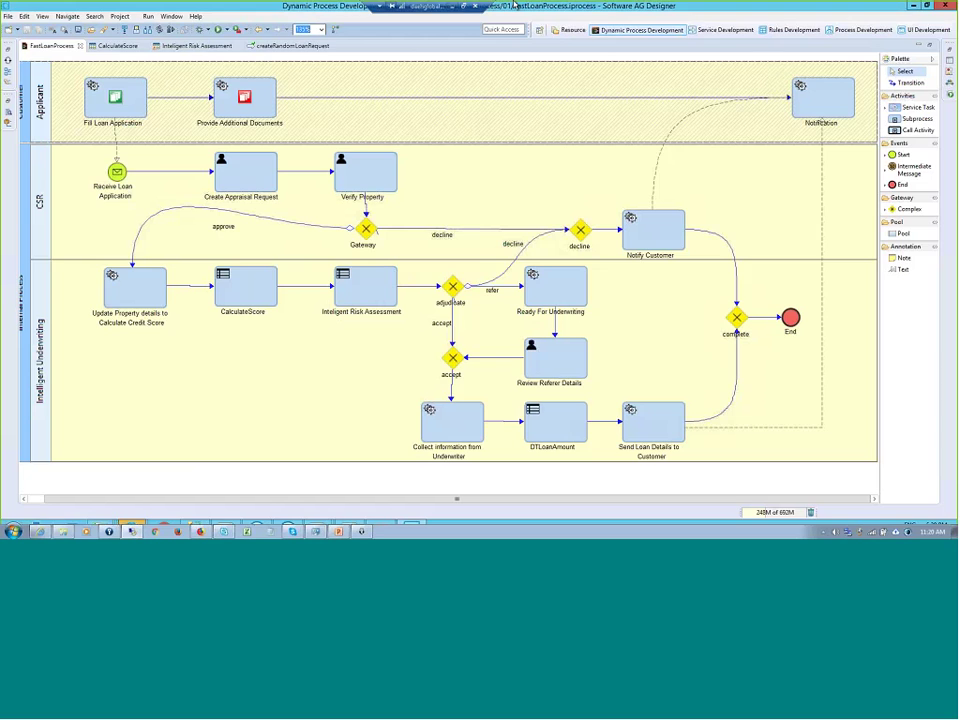
left_click(452, 6)
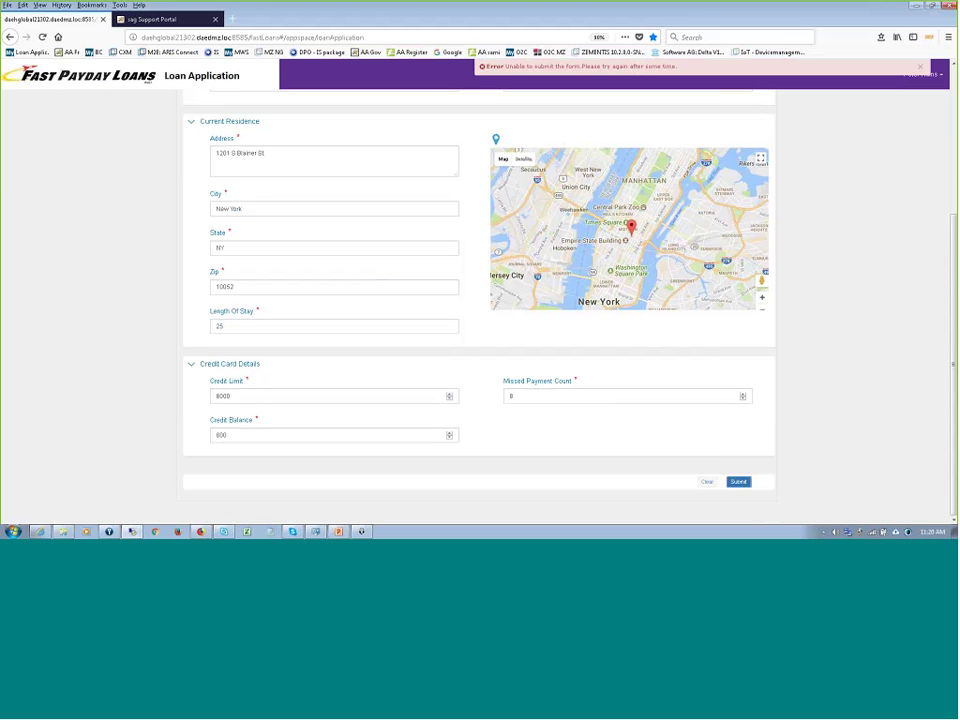
left_click(39, 531)
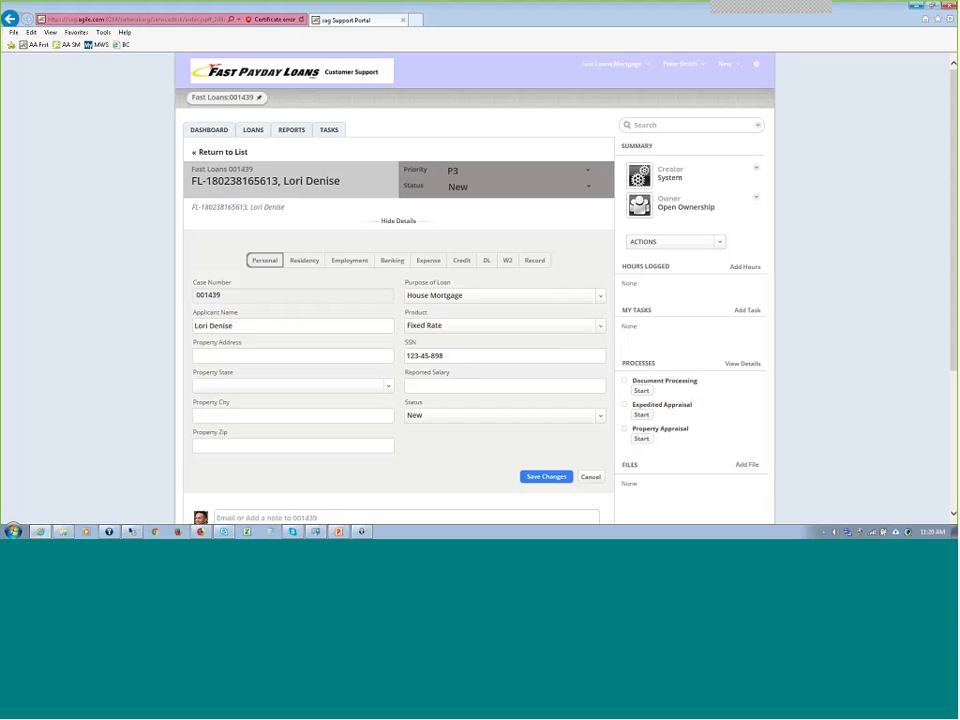
- Check the All New Loans list for the New York loan, then return to the FastLoanProcess diagram
left_click(201, 136)
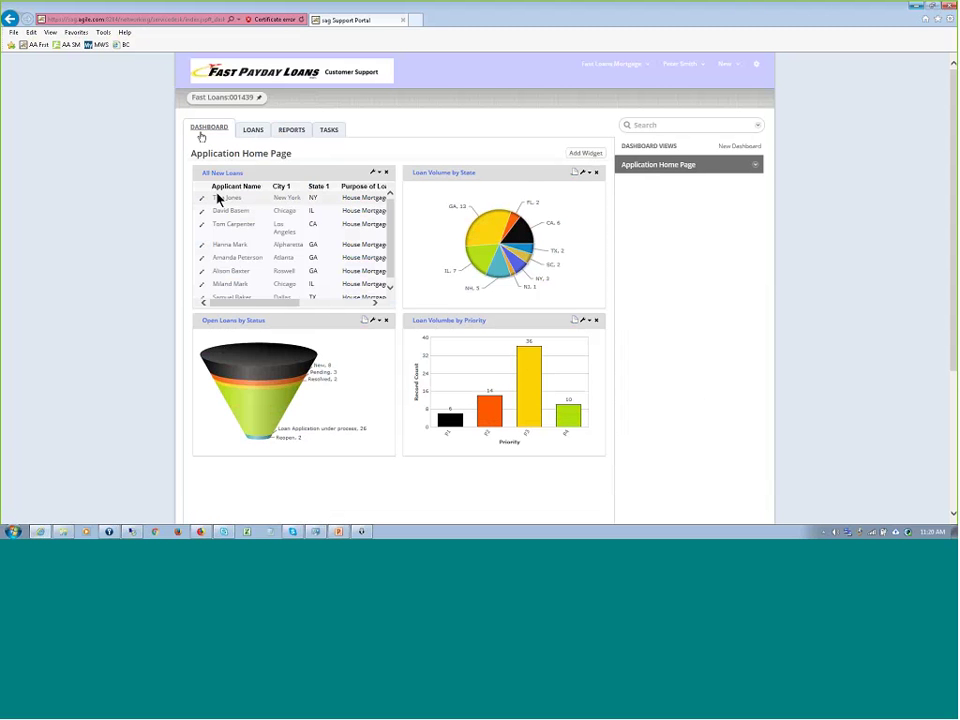
left_click(252, 130)
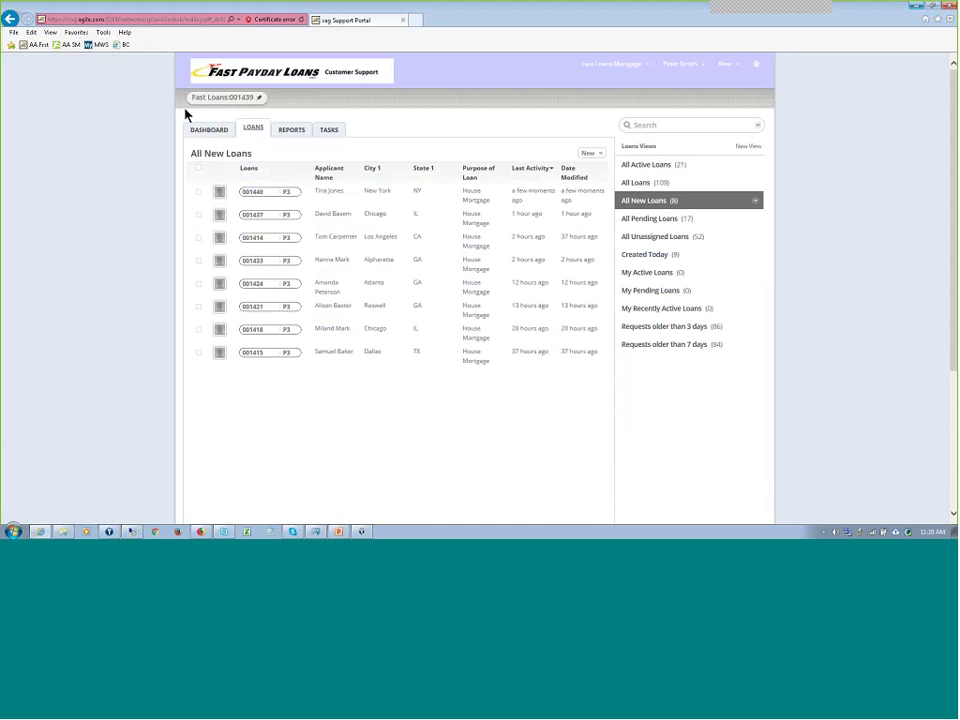
left_click(135, 531)
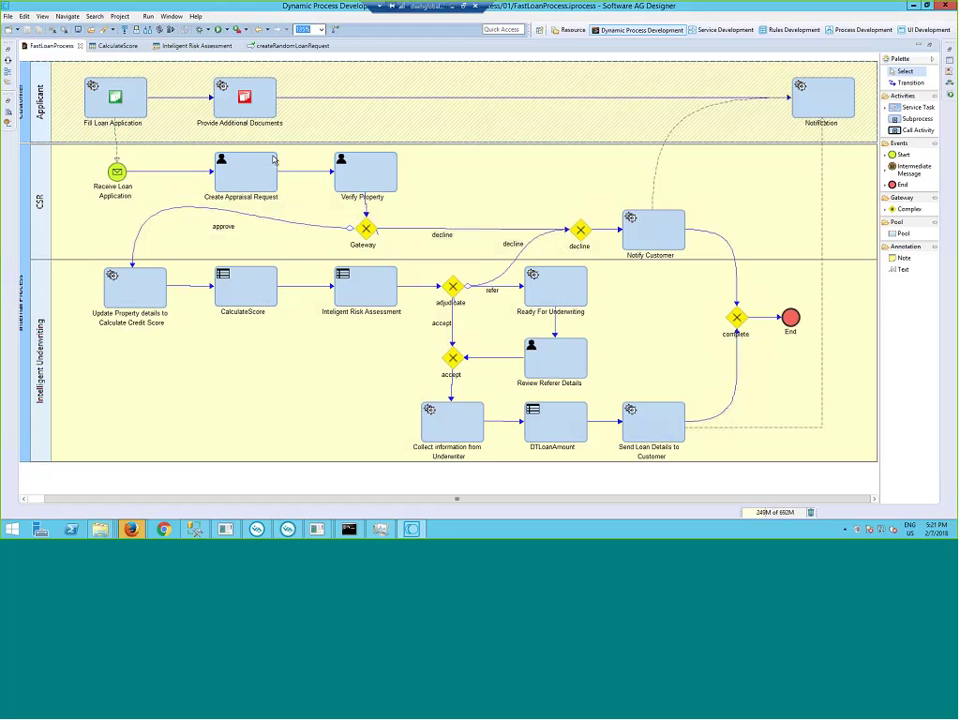
- Select the Create Appraisal Request task, then go back to the portal's All New Loans list
left_click(246, 178)
left_click(458, 8)
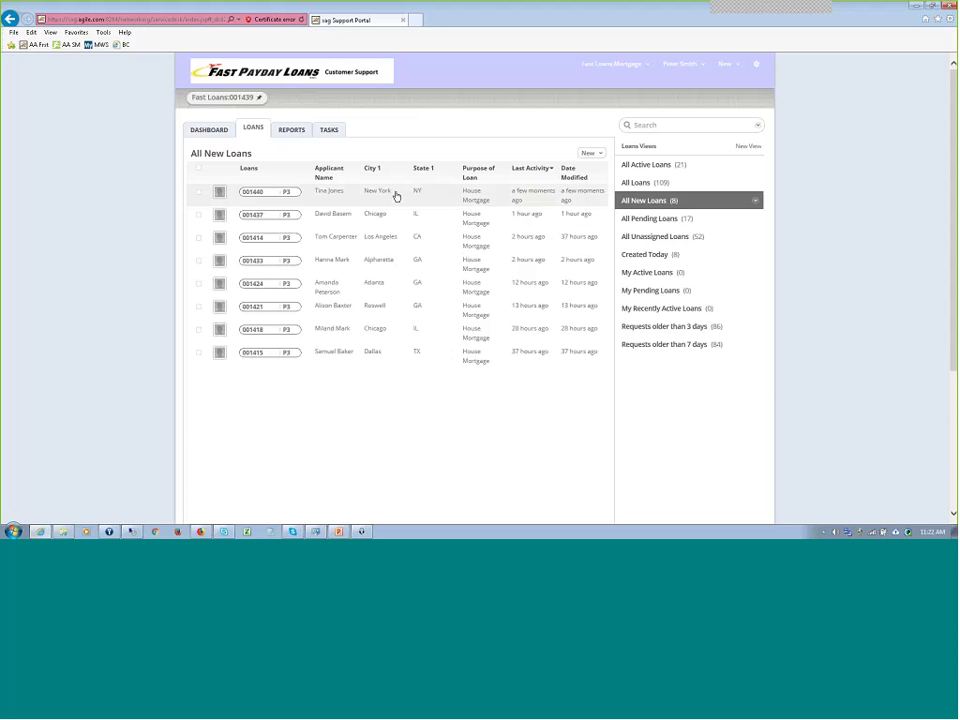
- Open loan case 001440, go back to the loans list, then open the Reports page
left_click(271, 194)
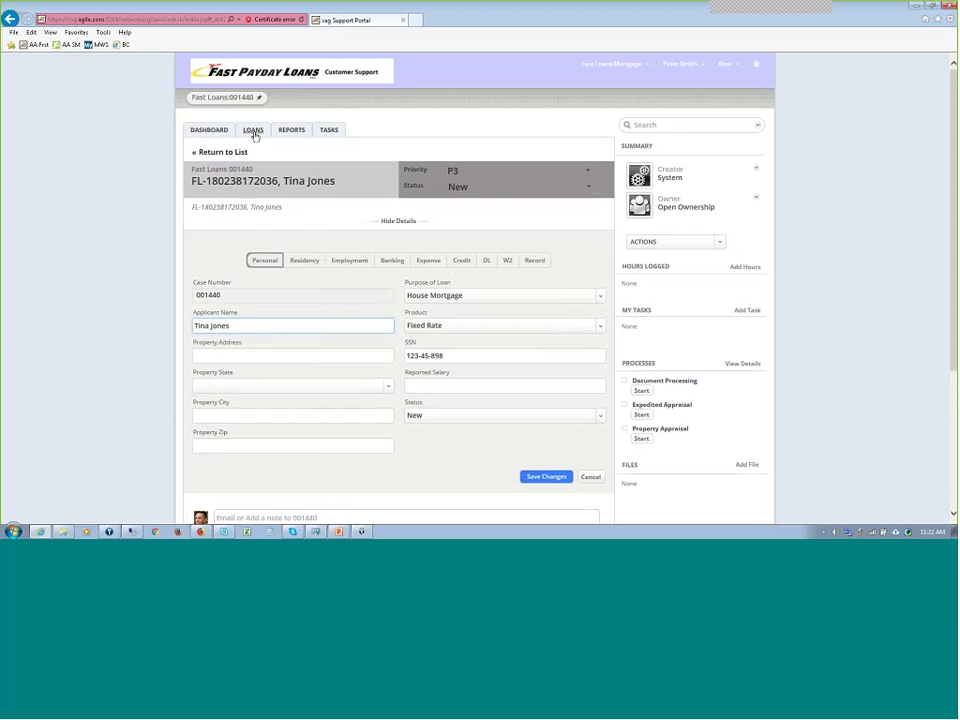
left_click(254, 134)
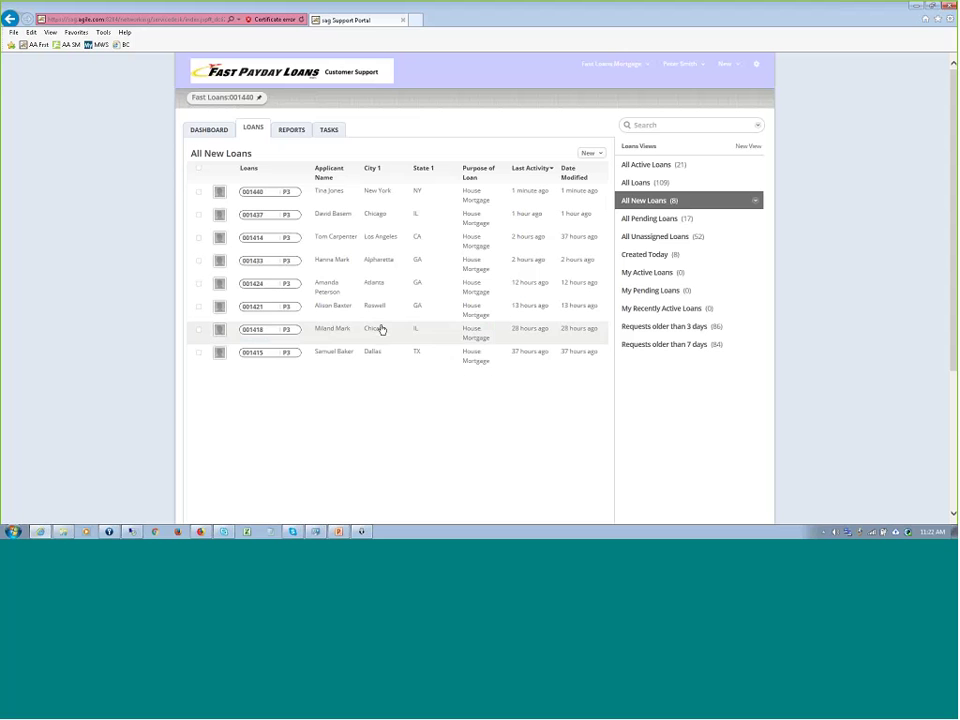
left_click(300, 132)
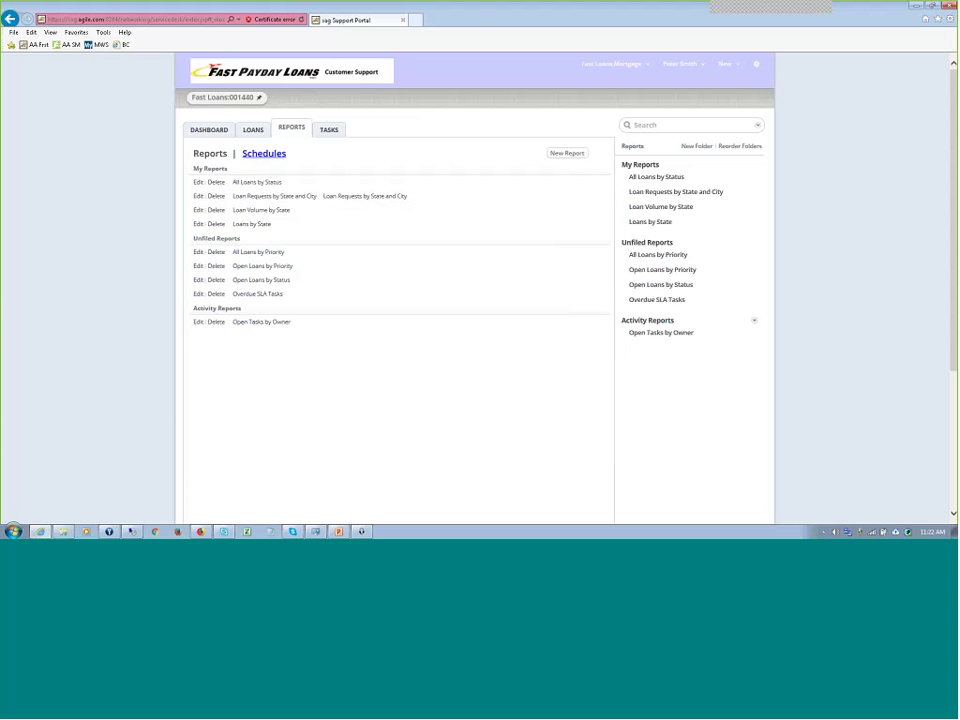
- View the Application Home Page dashboard, then return to All New Loans with loan 001440 first
left_click(216, 132)
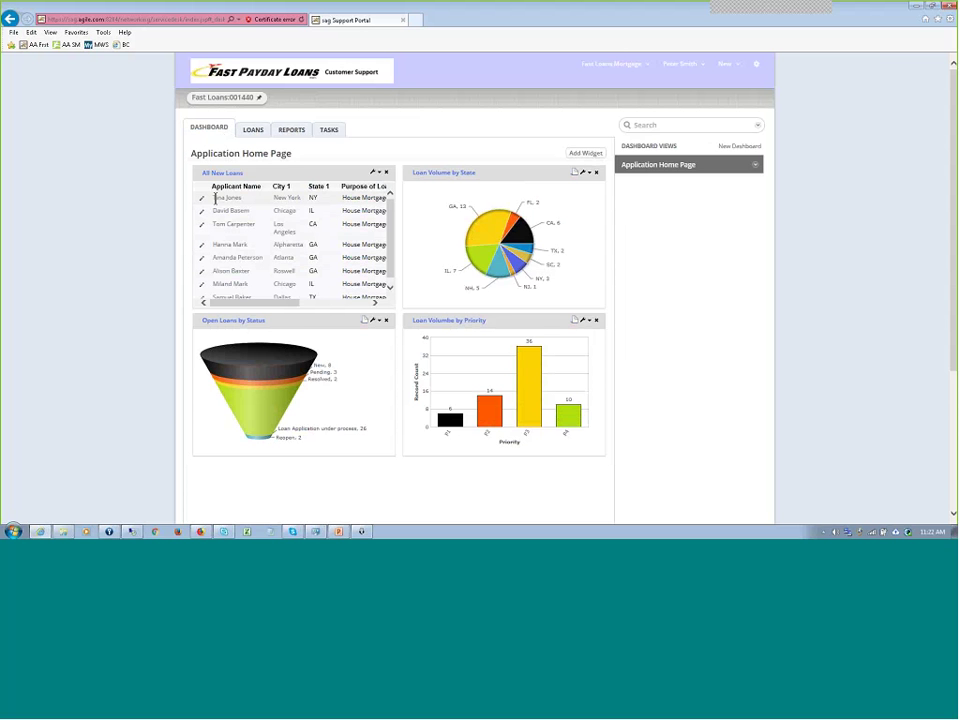
left_click(255, 133)
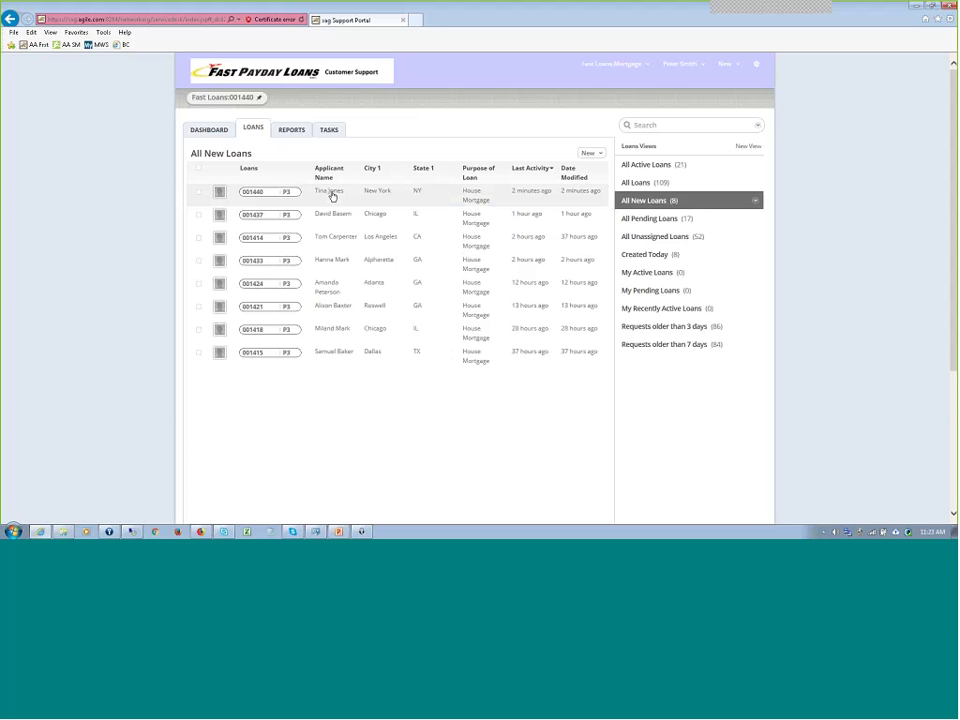
- Open loan case 001440 from its applicant link and start a new task on it
left_click(332, 195)
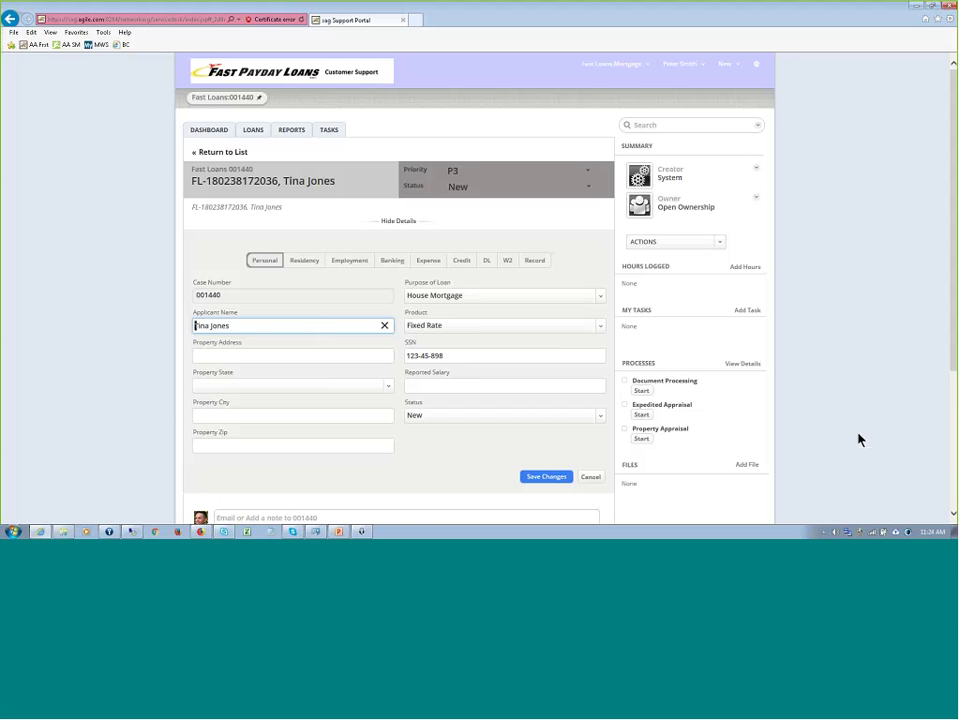
left_click(749, 310)
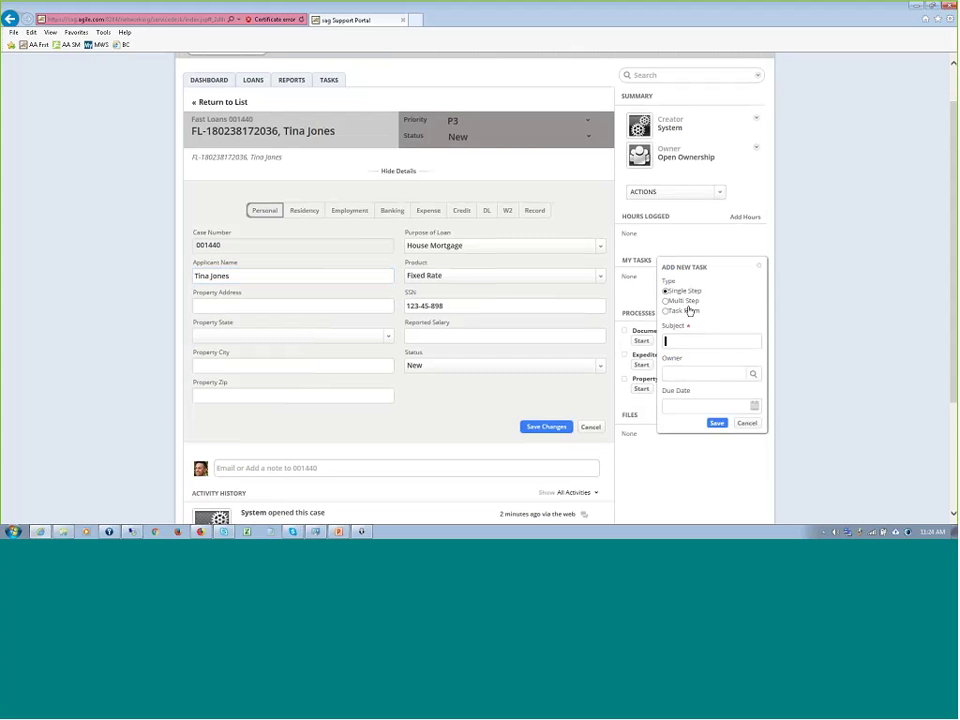
left_click(760, 268)
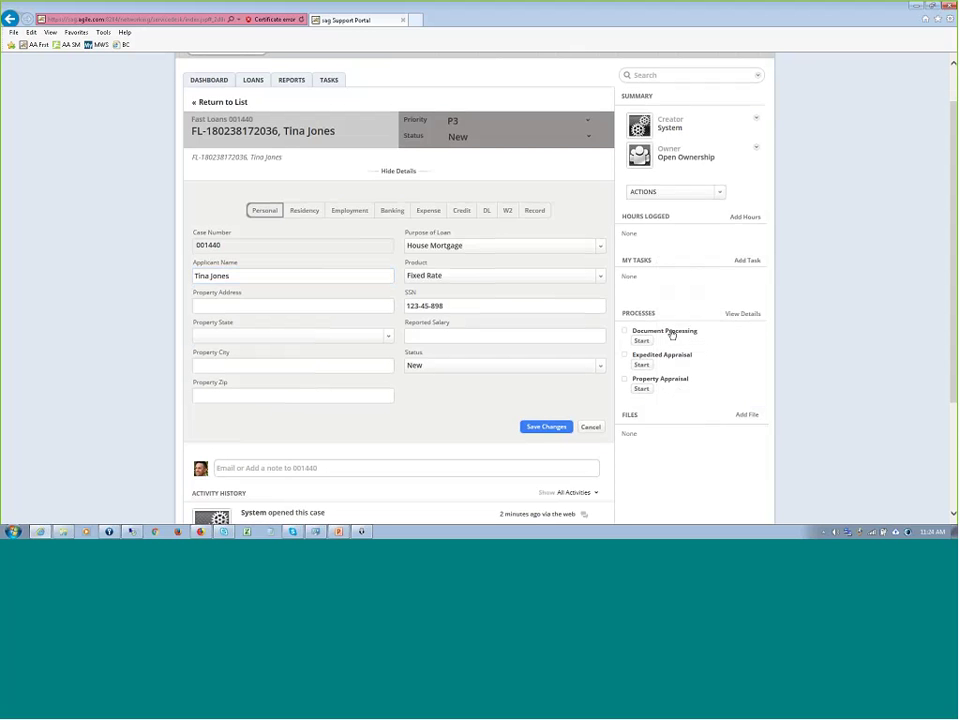
left_click(672, 335)
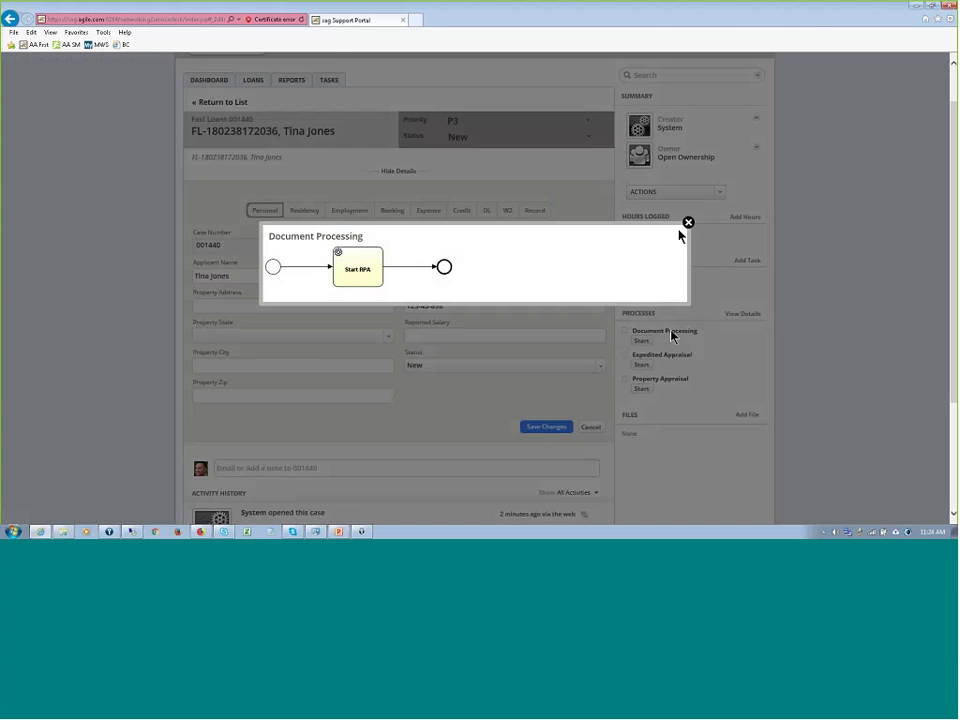
left_click(688, 223)
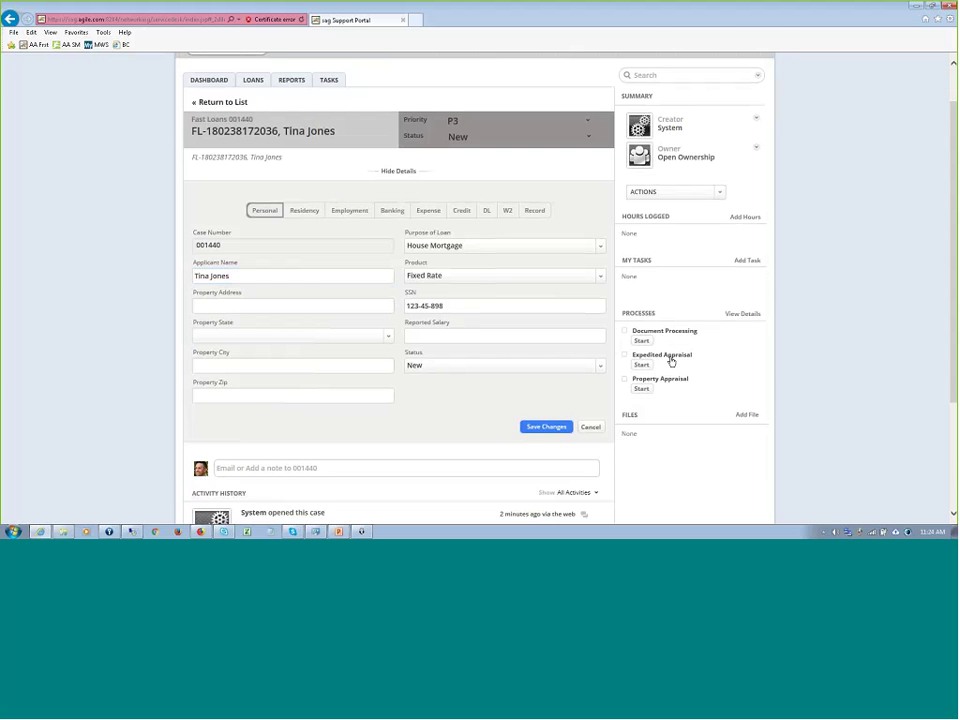
left_click(670, 358)
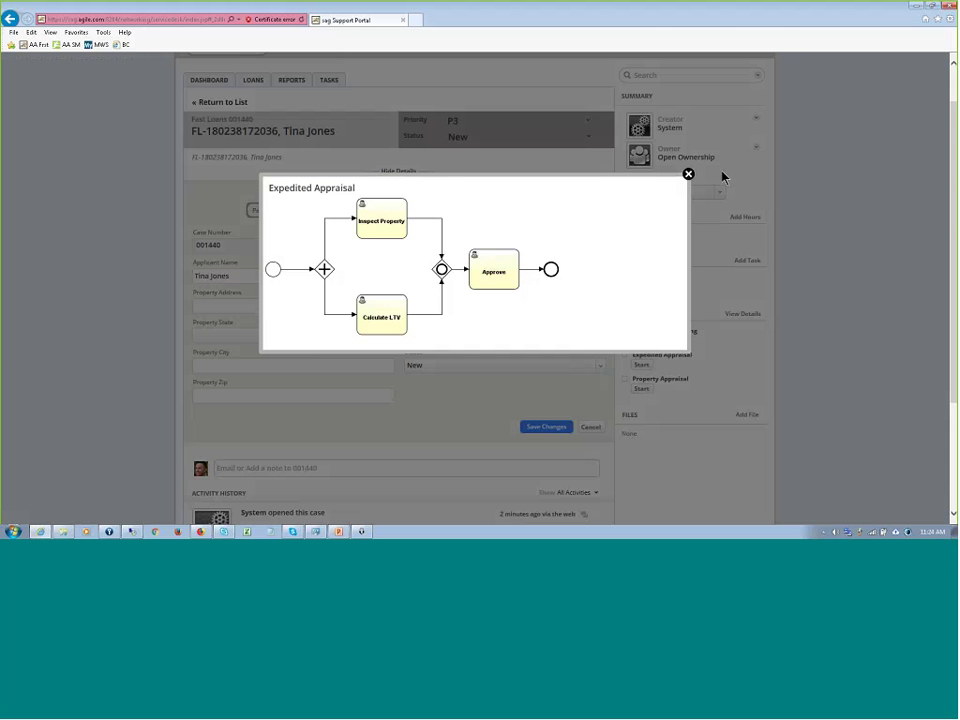
left_click(782, 450)
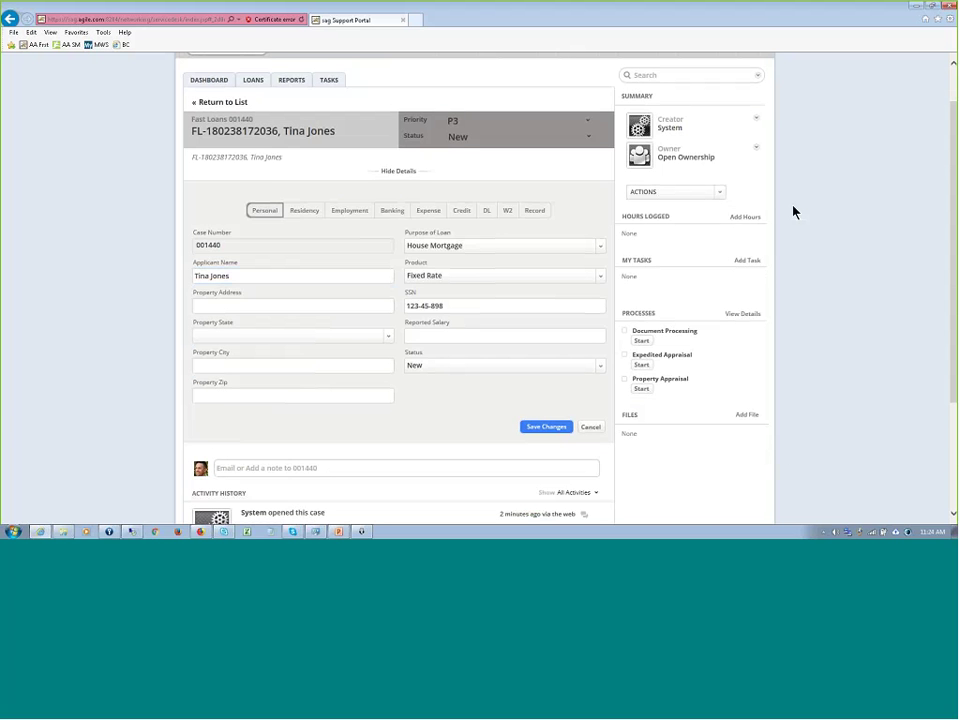
scroll(765, 216, "up", 2)
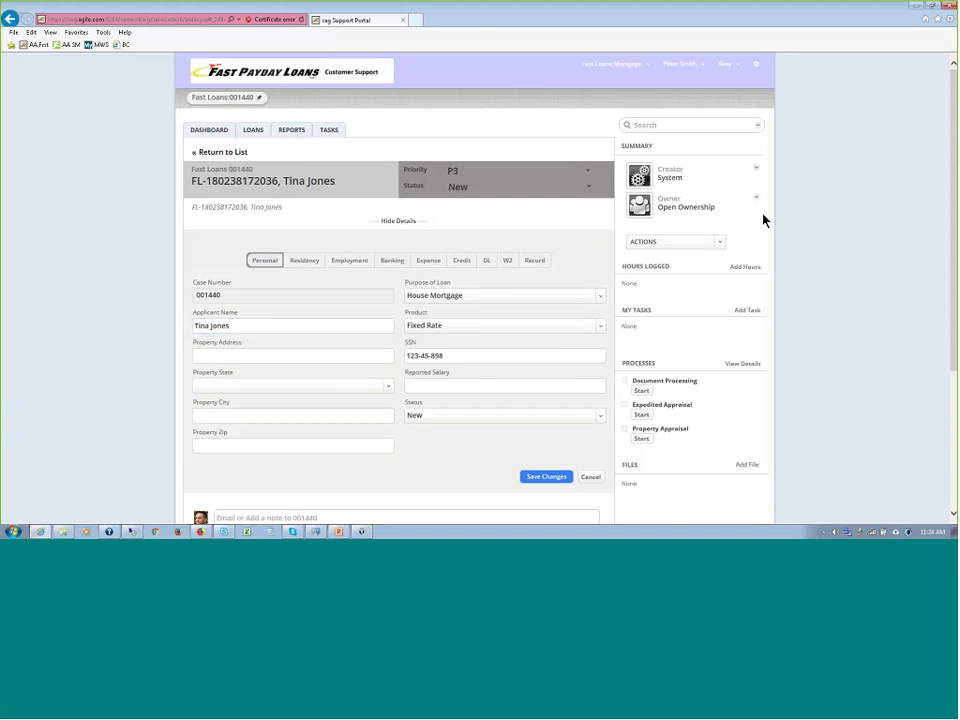
scroll(765, 218, "down", 3)
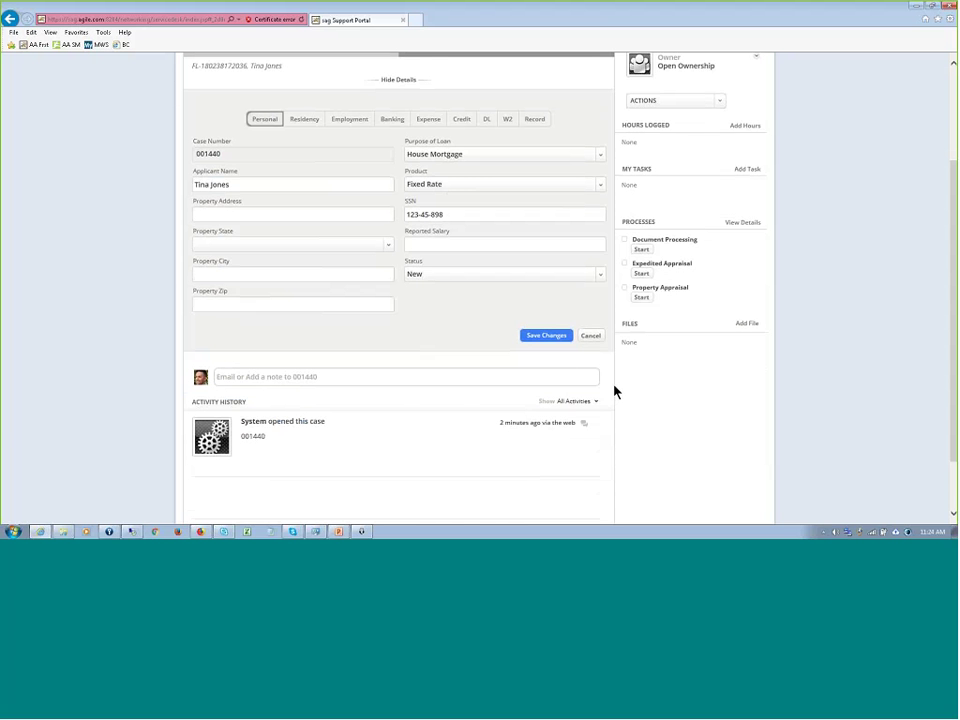
scroll(650, 385, "up", 3)
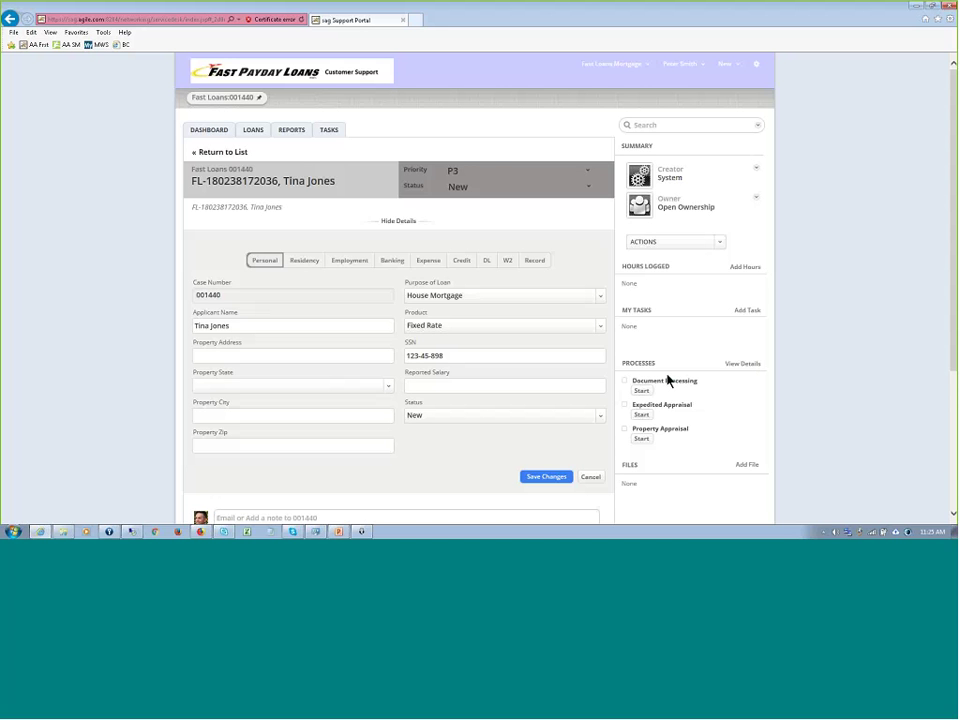
scroll(800, 332, "down", 1)
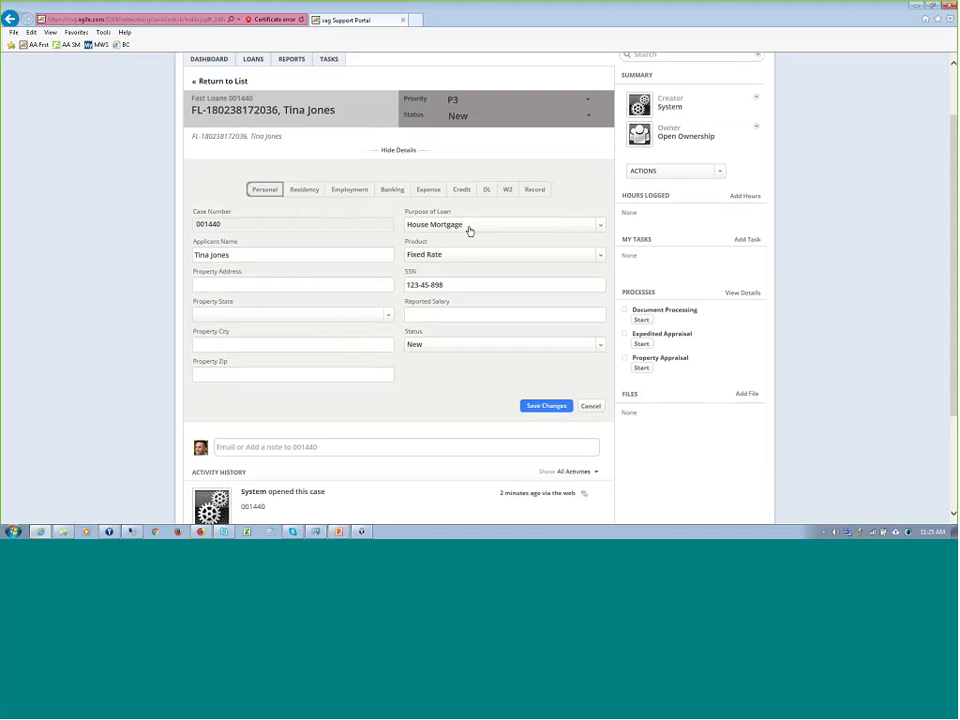
- Look through the Residency, Banking, DL and W2 tabs, ending on the blank DL fields
left_click(314, 192)
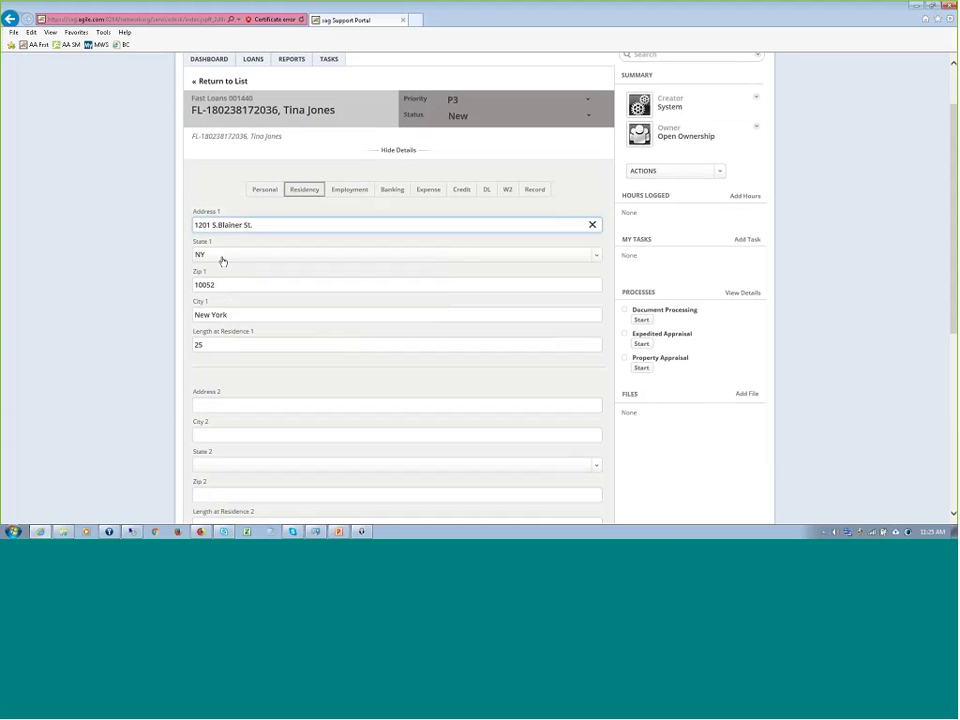
left_click(386, 192)
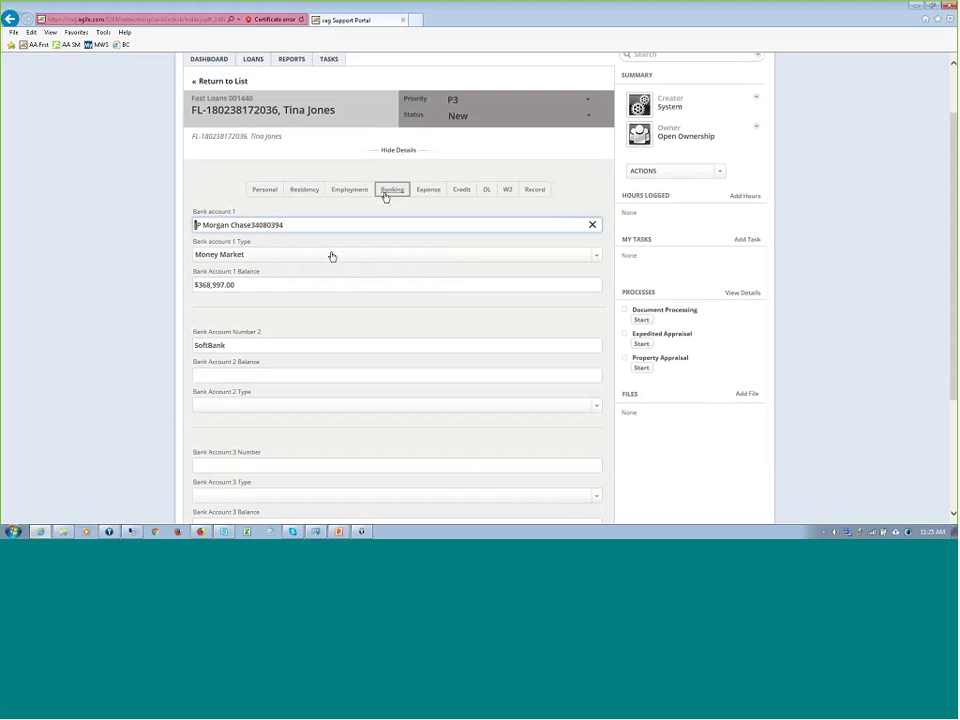
key("Tab")
key("Tab")
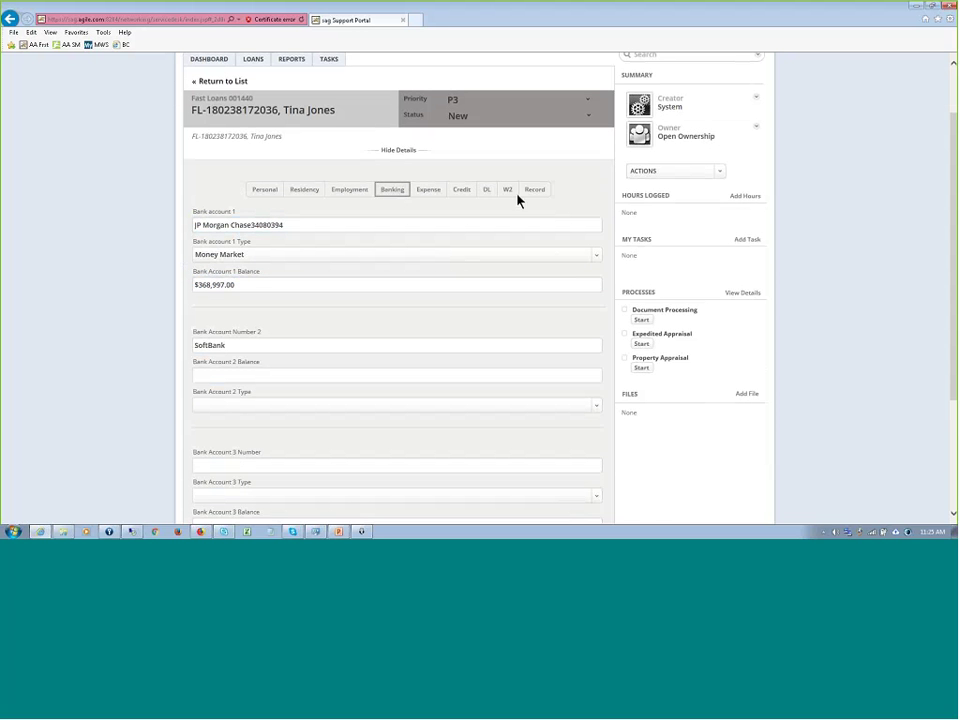
left_click(488, 190)
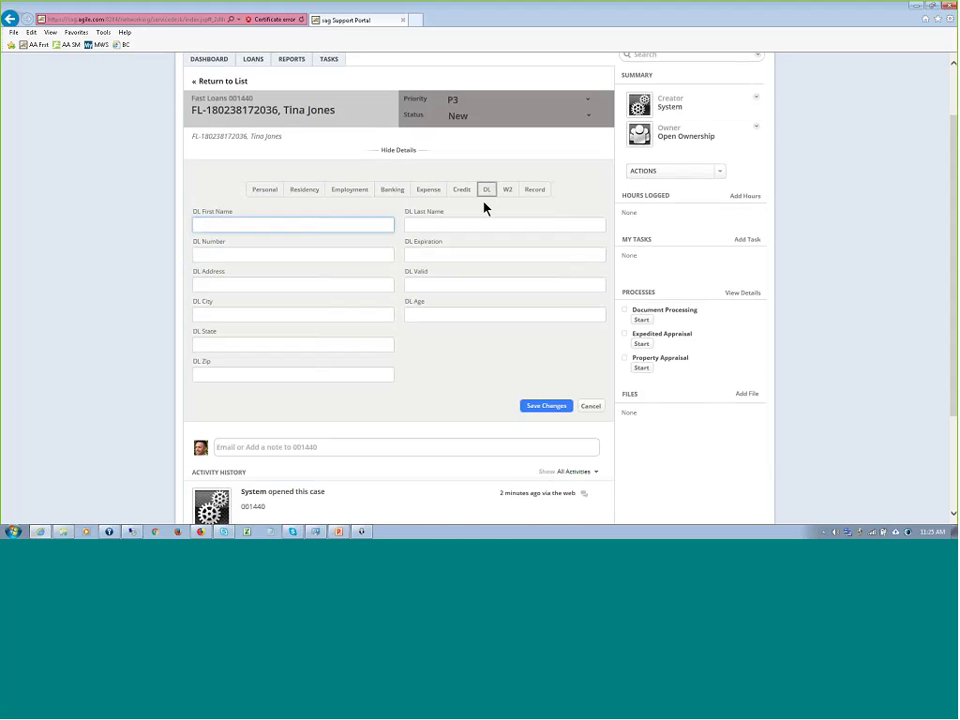
left_click(506, 189)
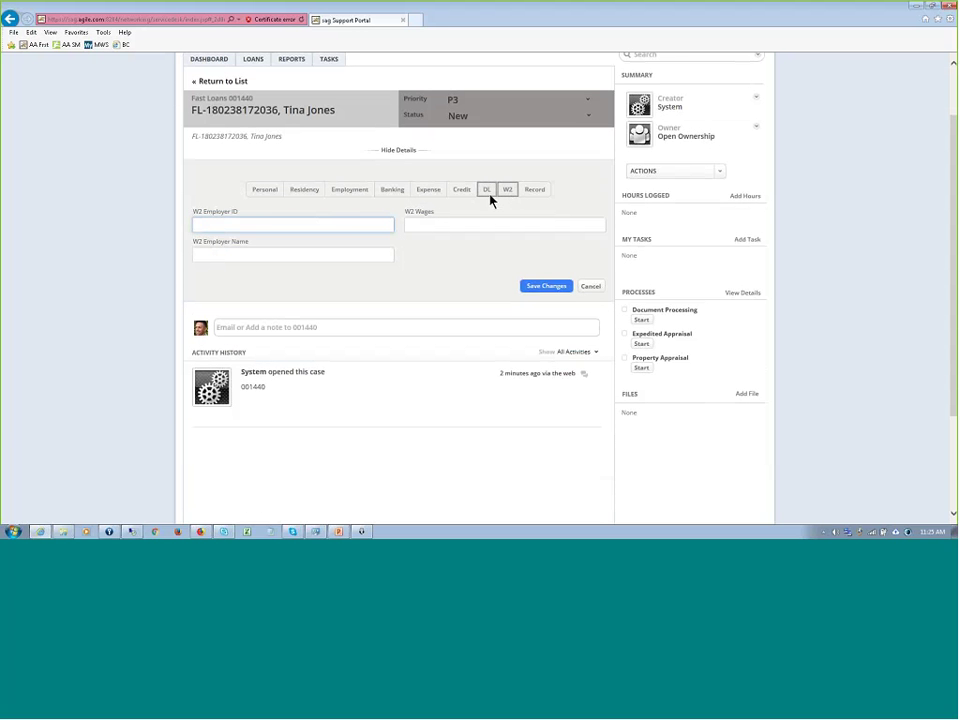
left_click(489, 192)
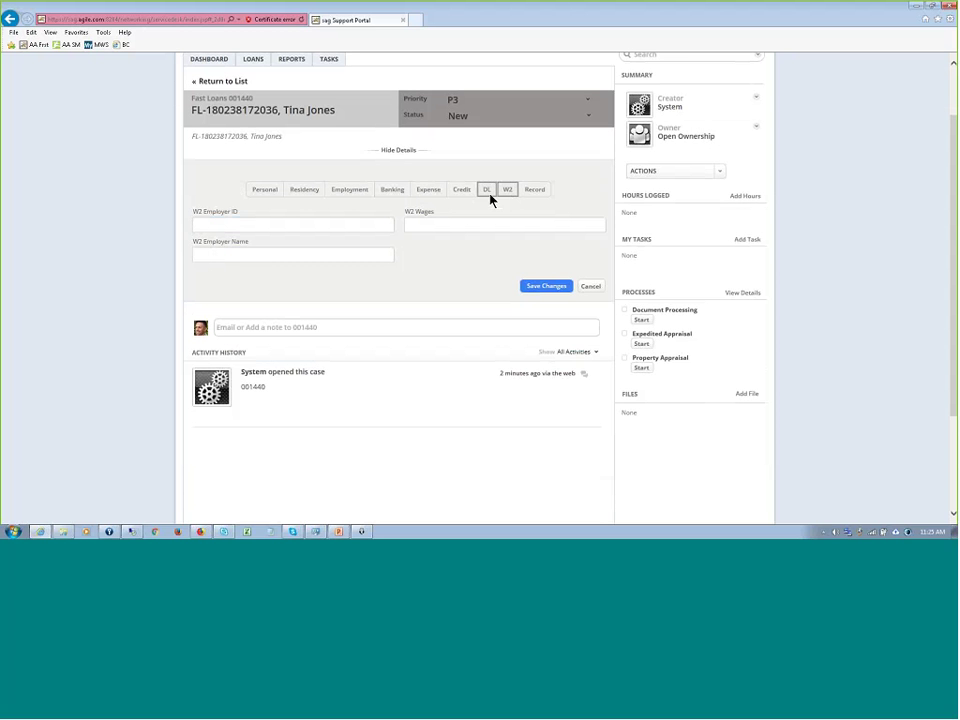
left_click(489, 192)
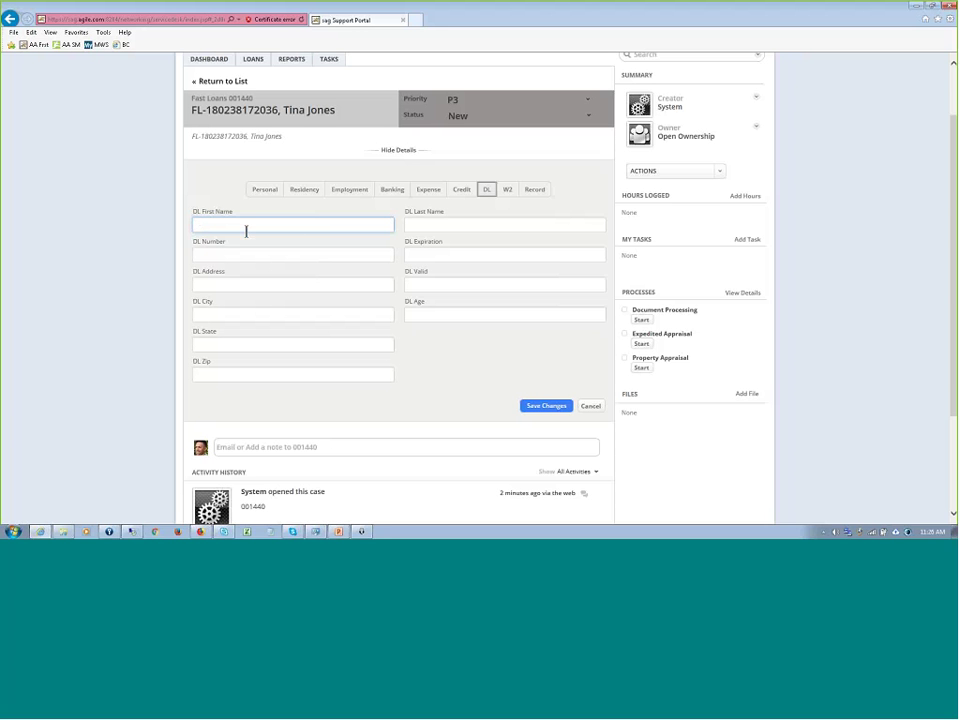
- Expand the case's note editor below the driver's licence section
left_click(392, 447)
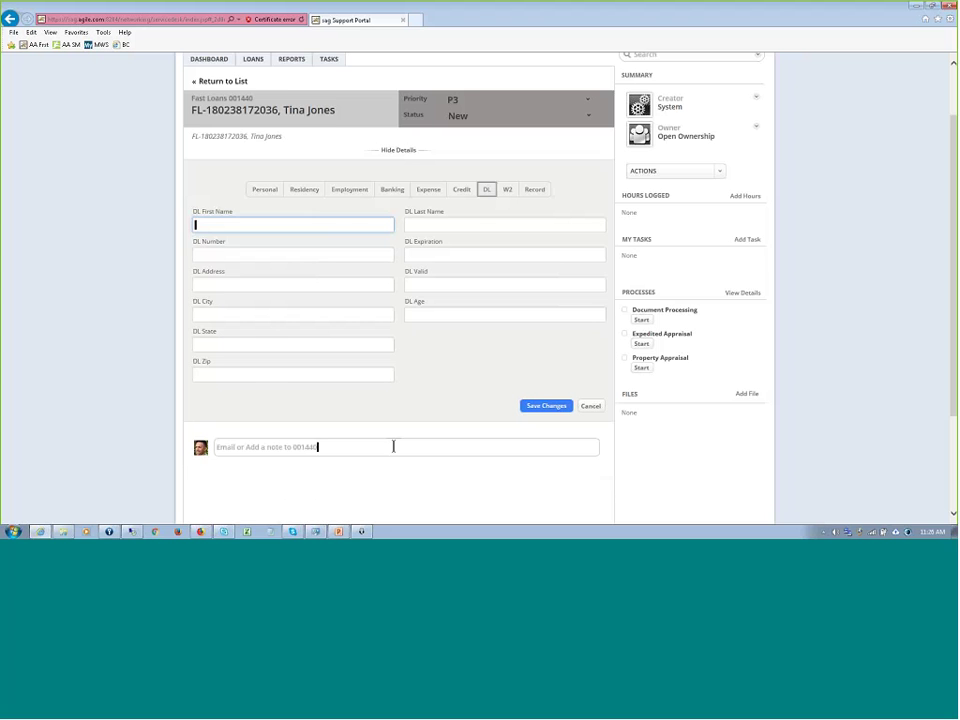
scroll(816, 420, "down", 3)
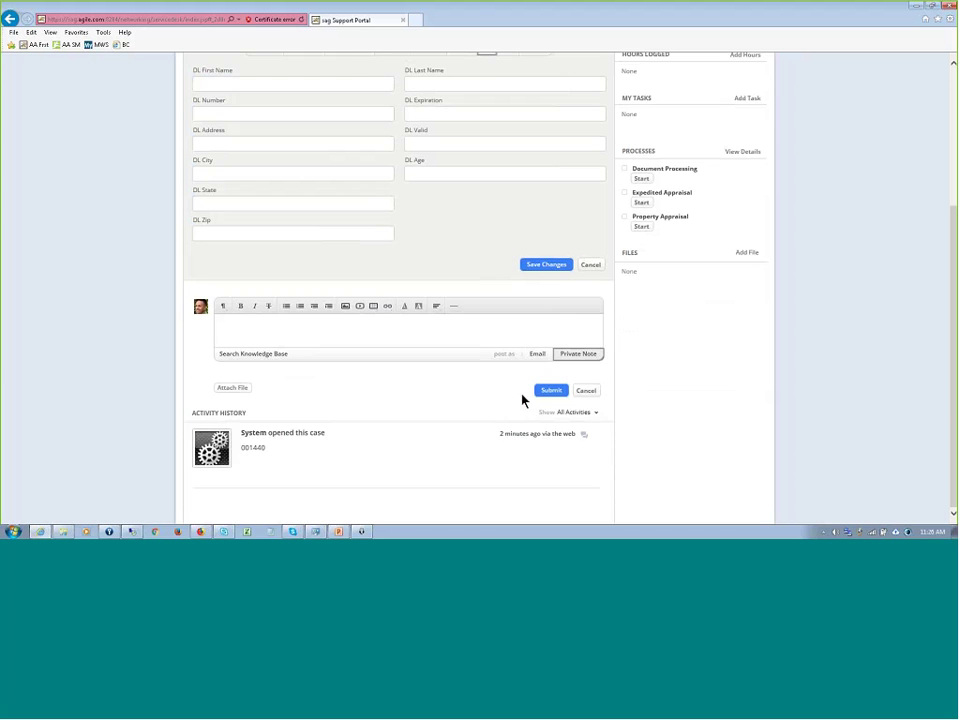
scroll(669, 356, "up", 2)
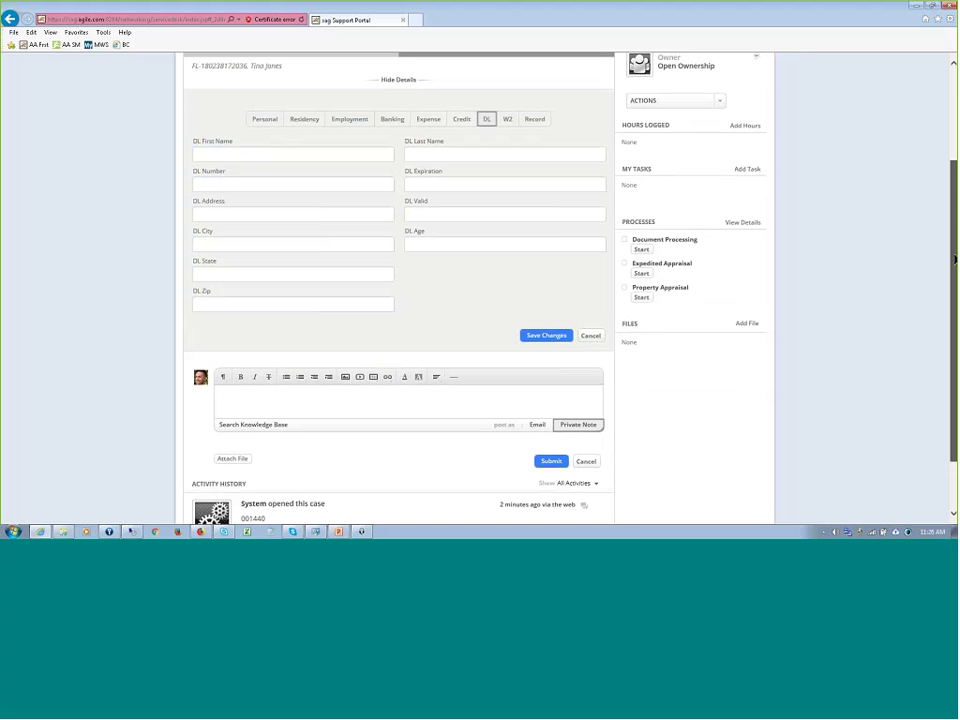
scroll(736, 231, "up", 3)
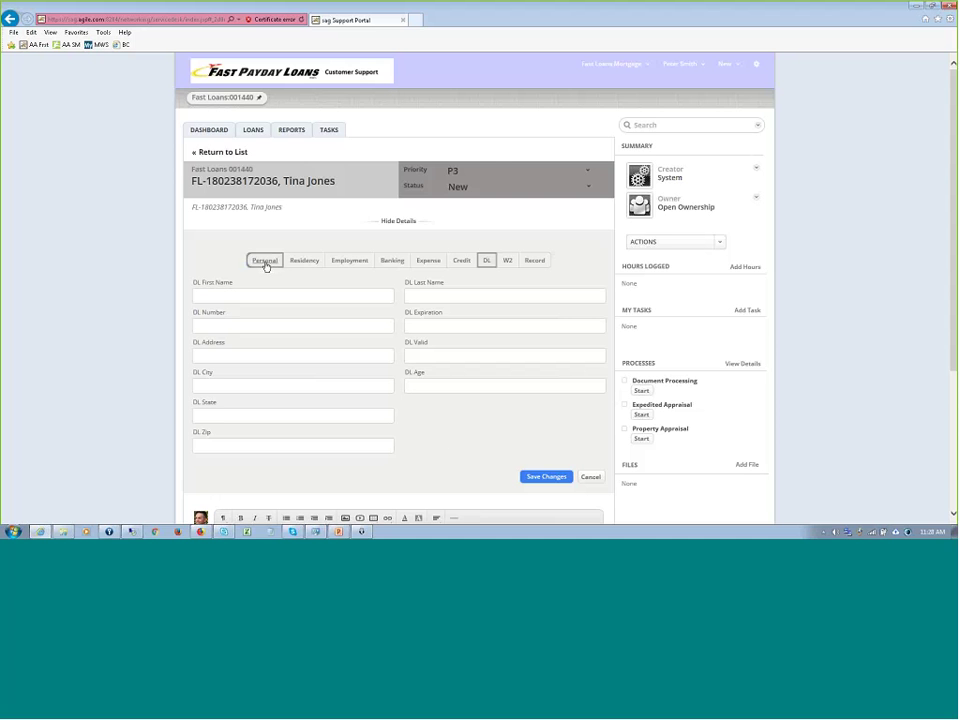
- Attach the applicant's ID-card image to the case and preview it
left_click(752, 468)
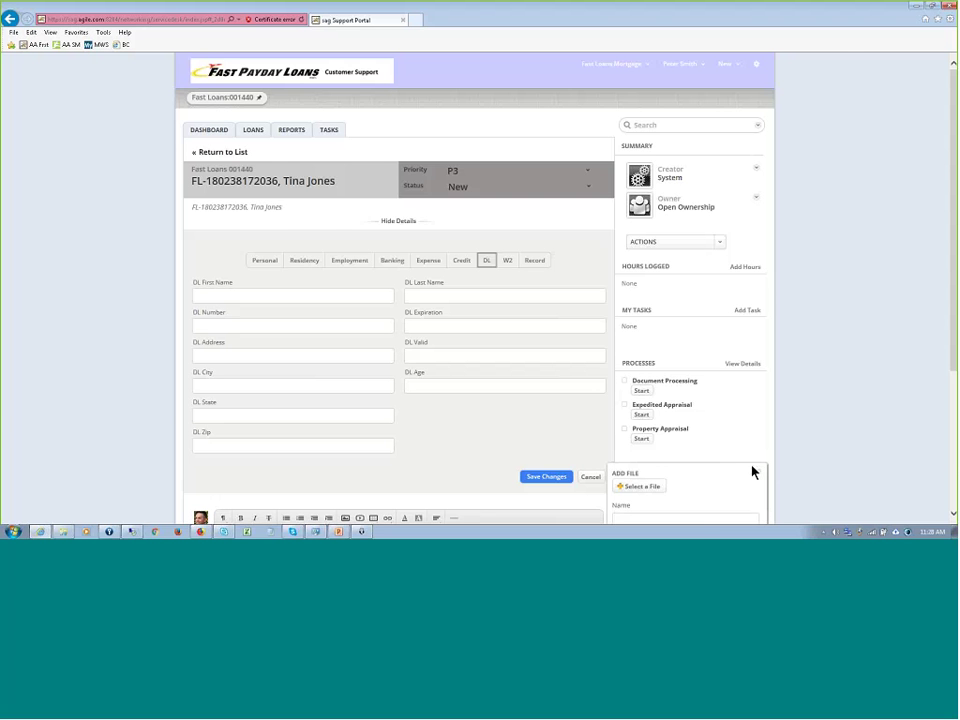
scroll(844, 403, "down", 3)
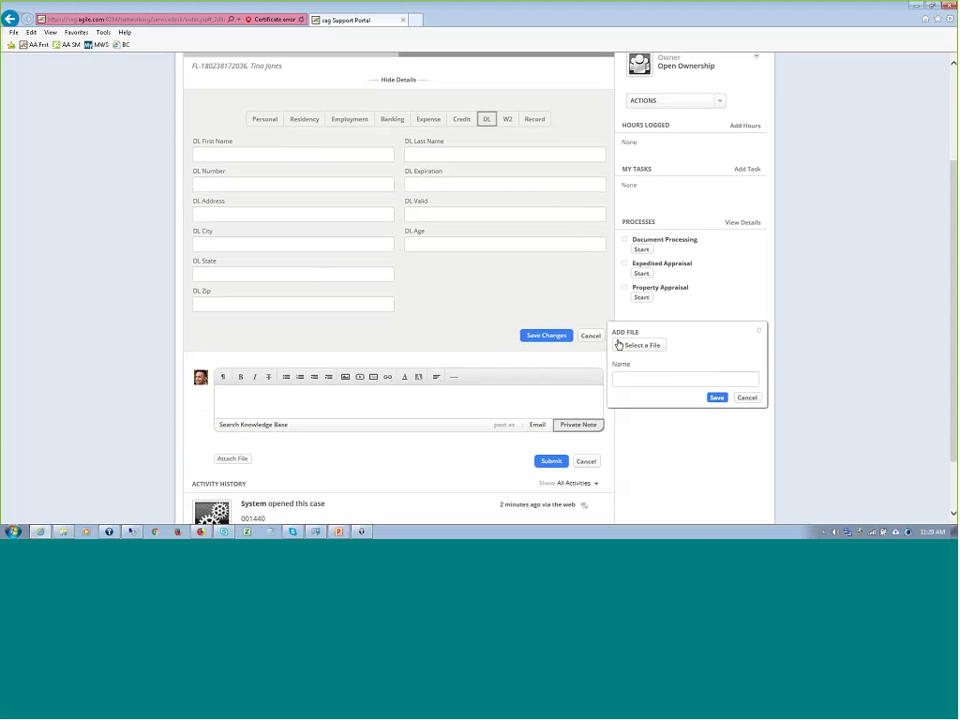
left_click(759, 331)
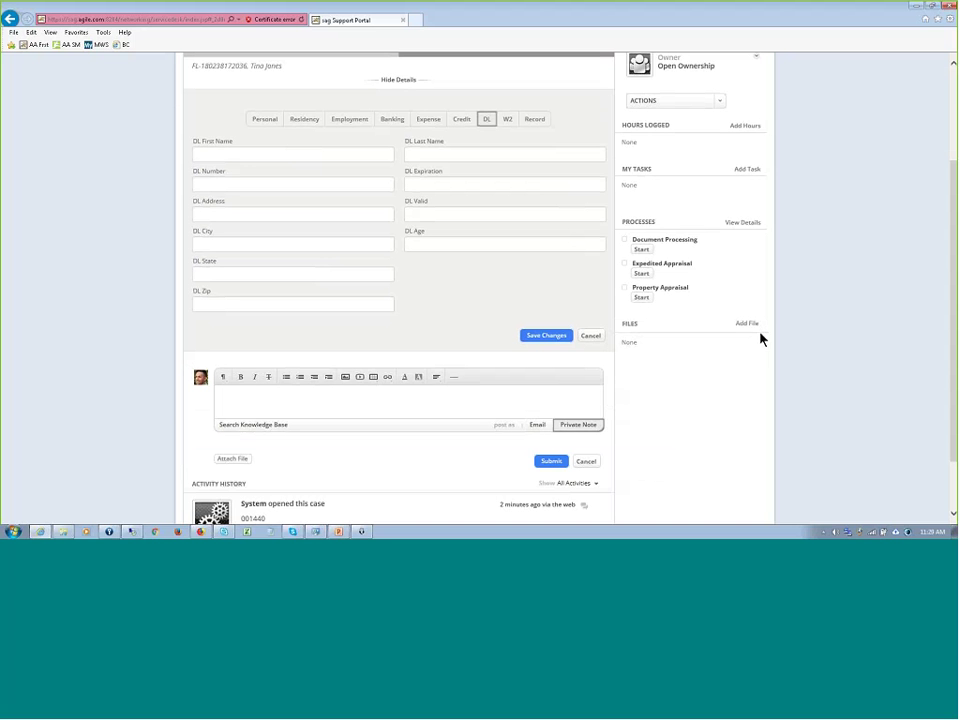
left_click(750, 324)
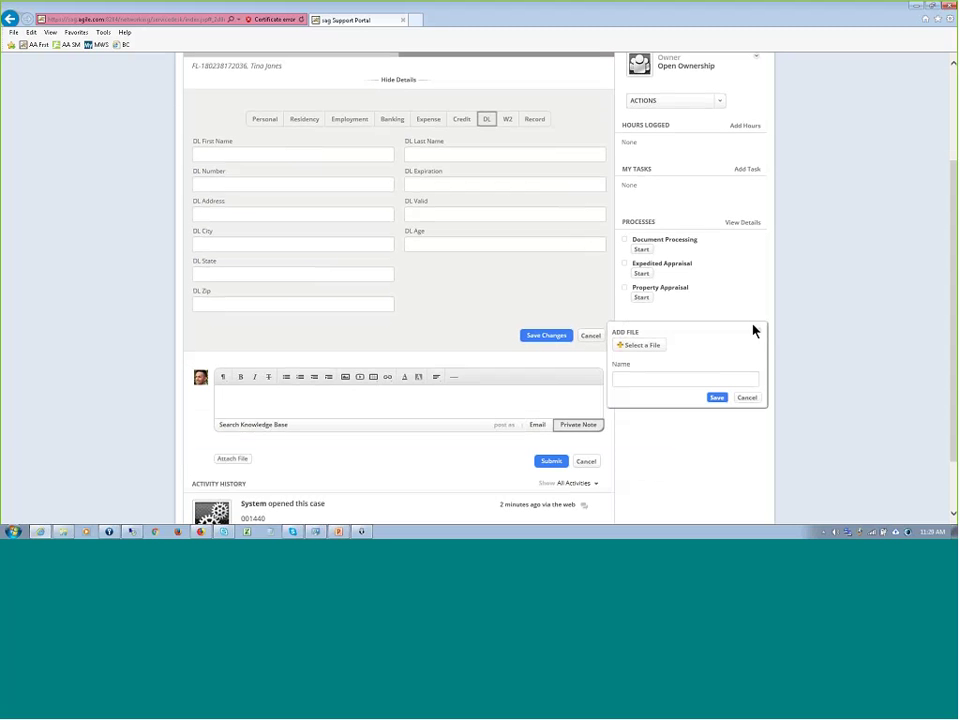
left_click(645, 344)
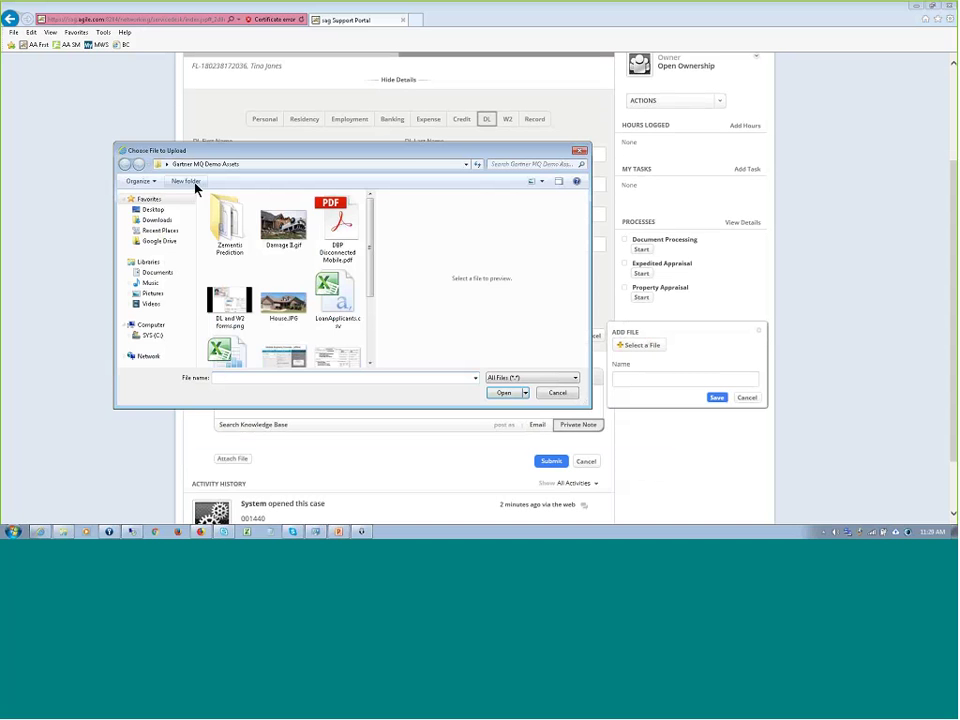
scroll(369, 275, "down", 1)
scroll(366, 290, "down", 3)
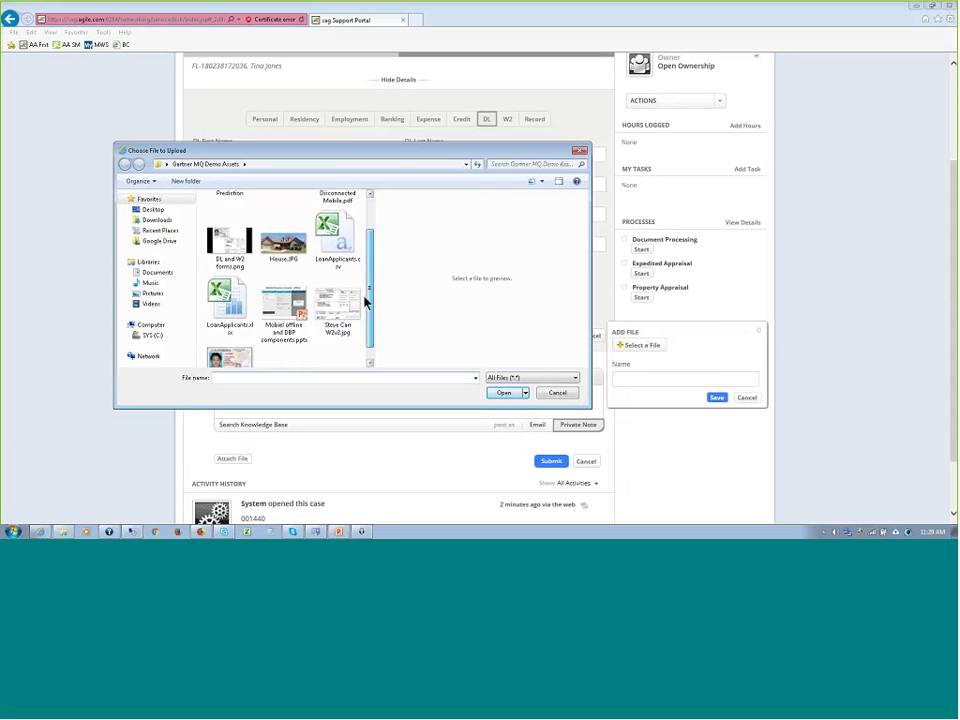
left_click(236, 341)
double_click(238, 339)
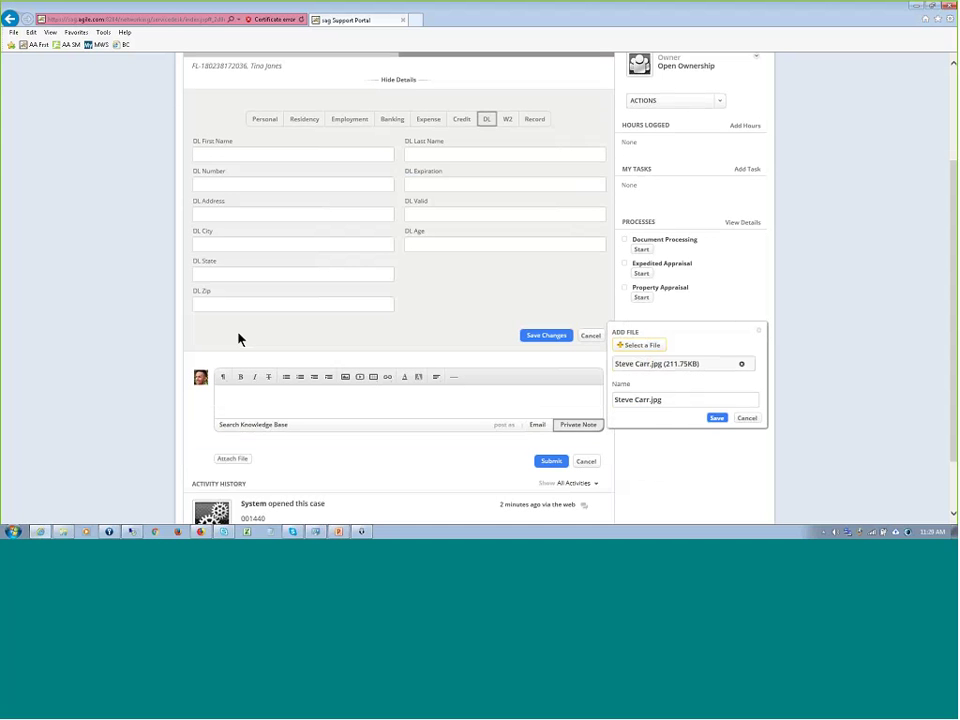
left_click(716, 419)
left_click(660, 344)
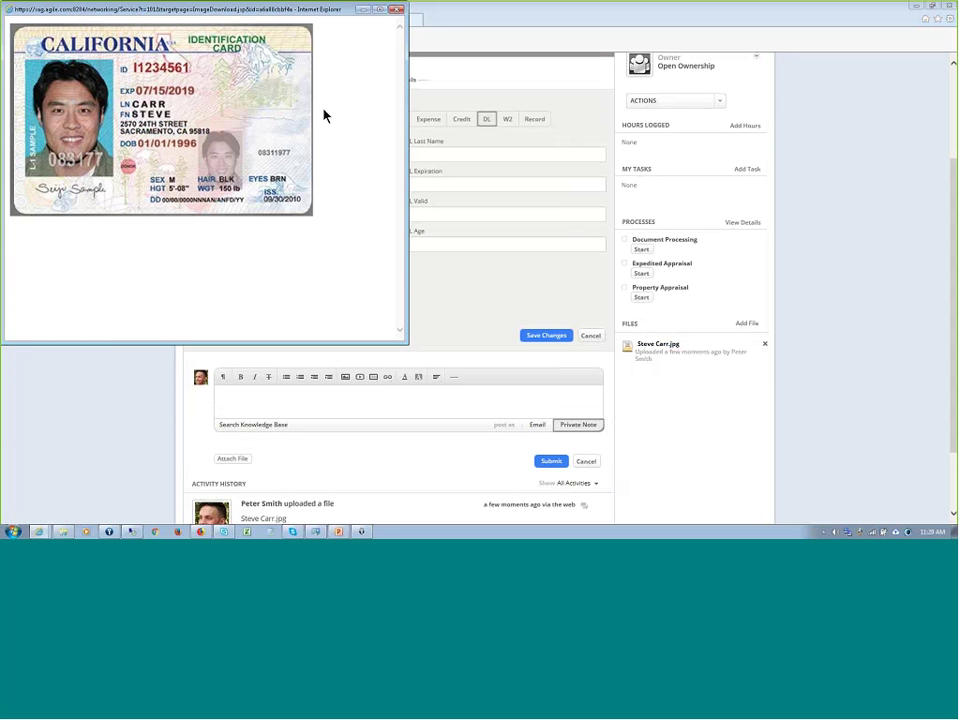
left_click(397, 12)
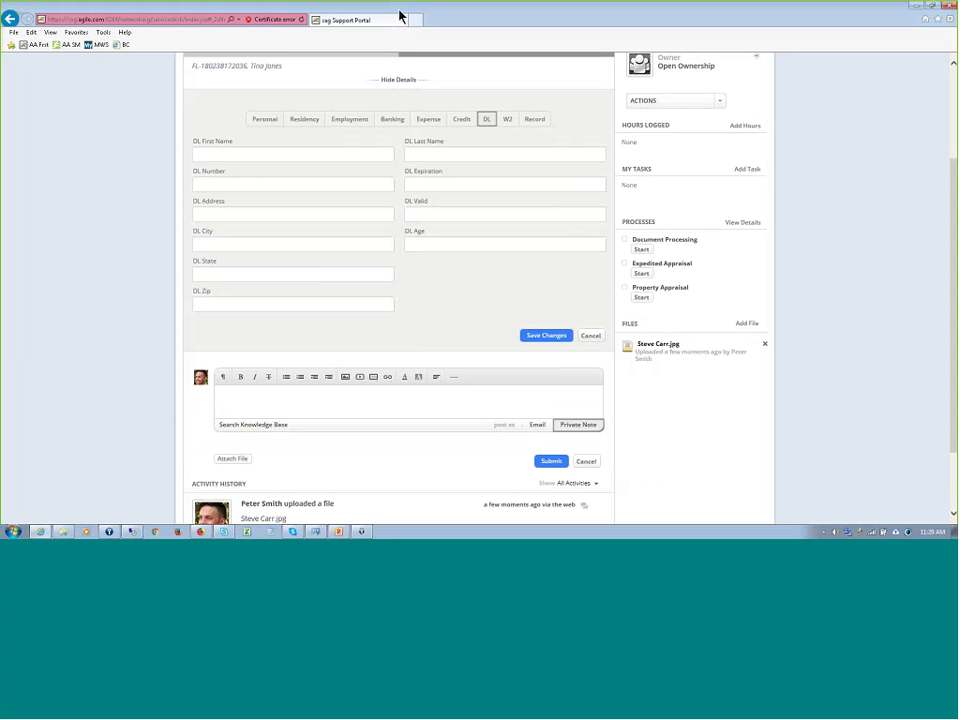
- Attach the W2v2.jpg W-2 image and save it to the case files
left_click(745, 325)
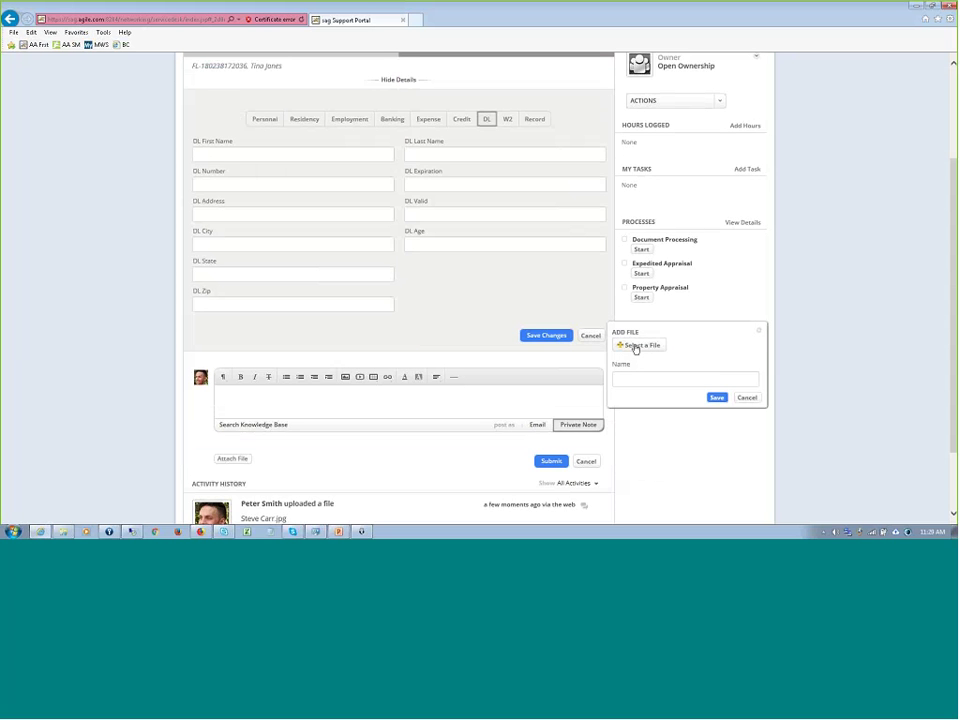
left_click(635, 348)
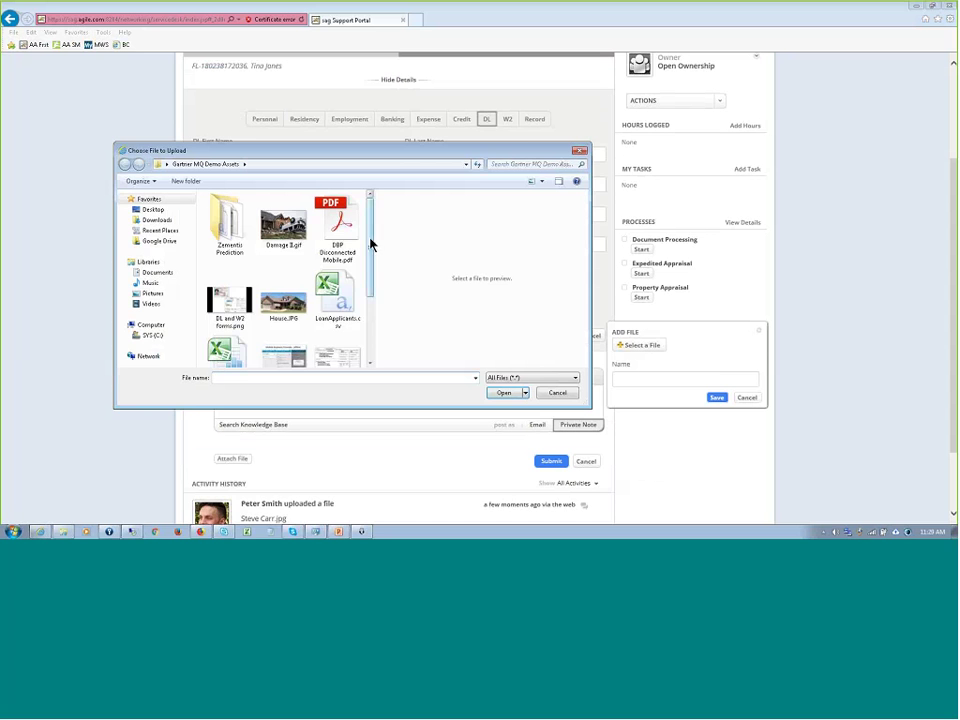
left_click_drag(371, 244, 369, 313)
left_click(344, 296)
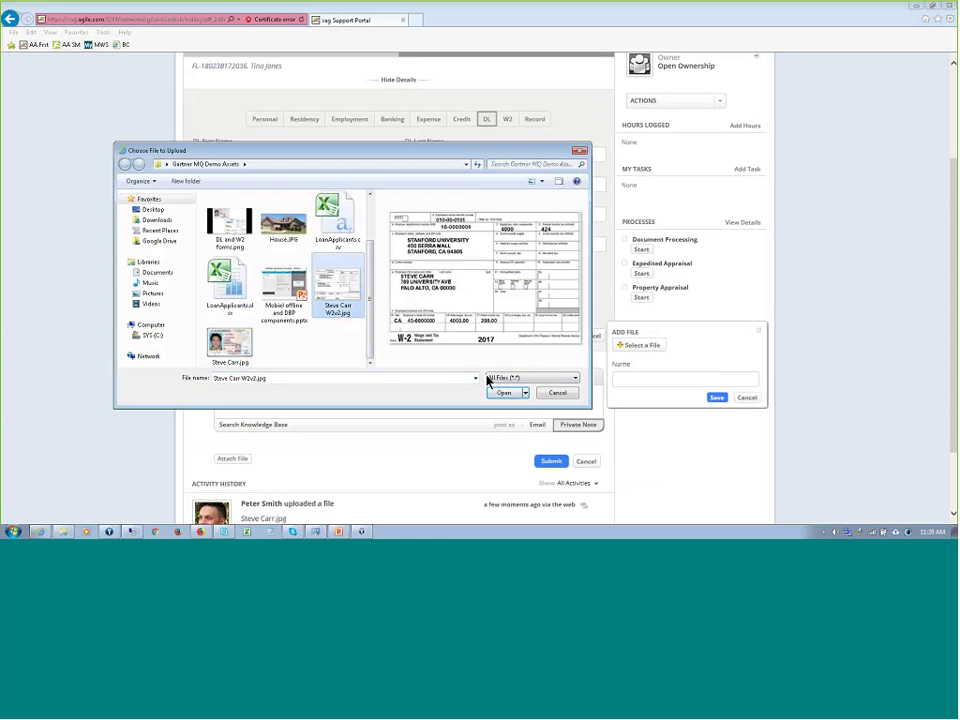
left_click(504, 393)
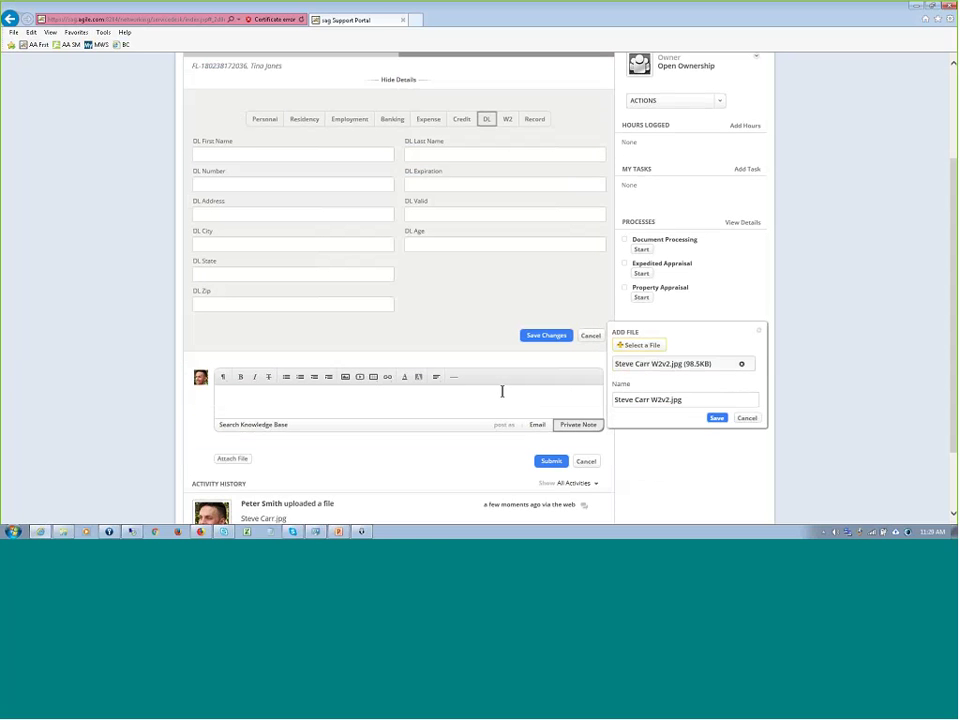
left_click(717, 418)
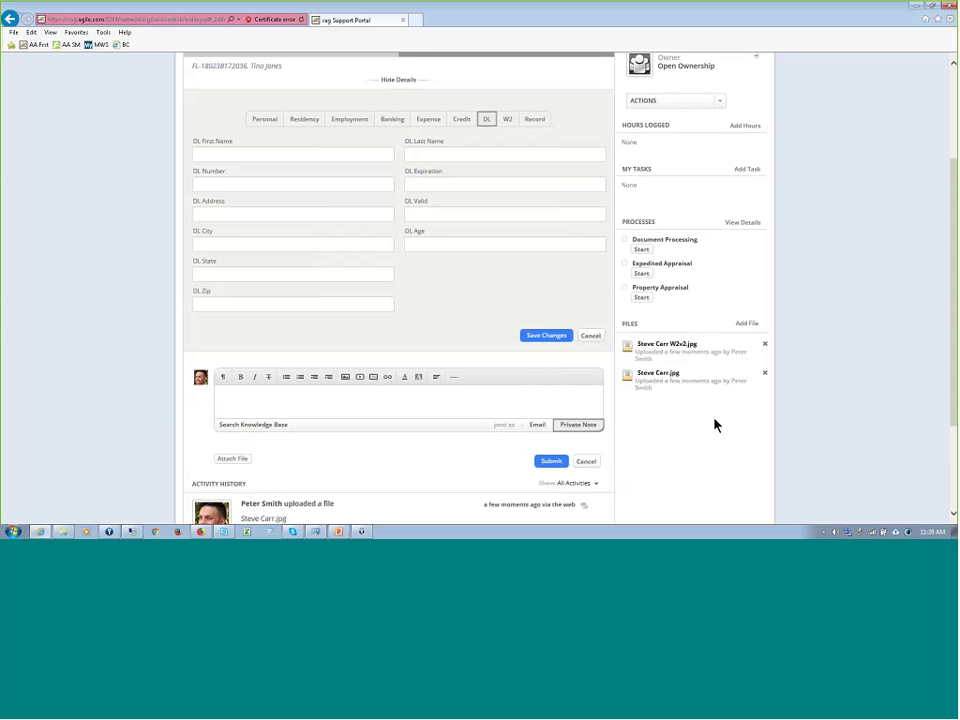
- Show case 001440's Personal tab (House Mortgage, Fixed Rate, New) and launch the Leo search window
scroll(818, 409, "down", 3)
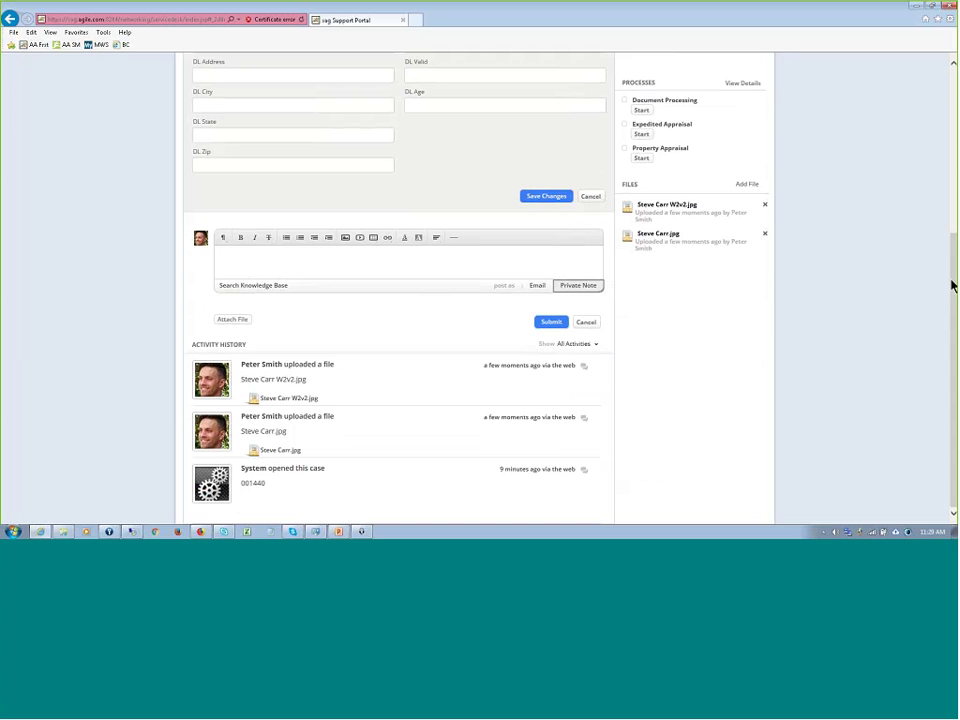
left_click_drag(951, 285, 951, 175)
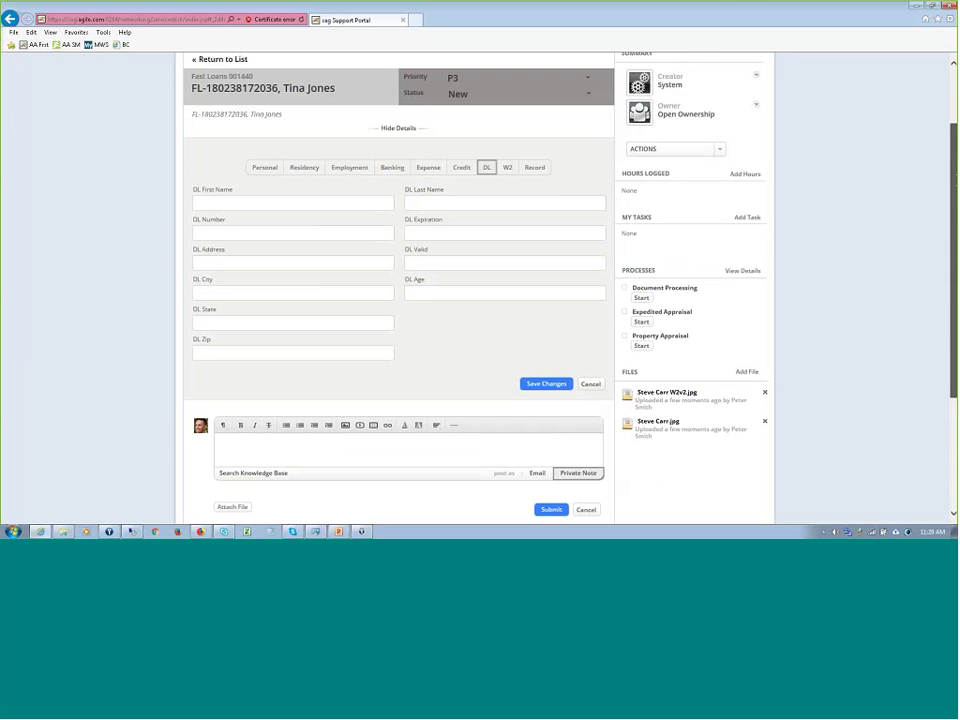
left_click(266, 168)
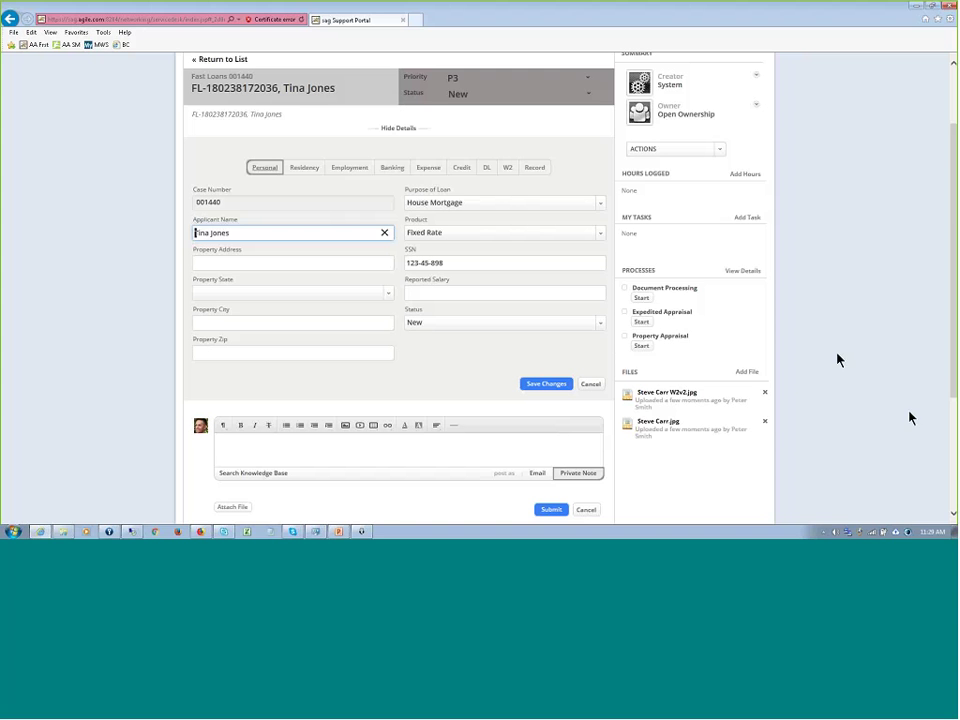
left_click(909, 533)
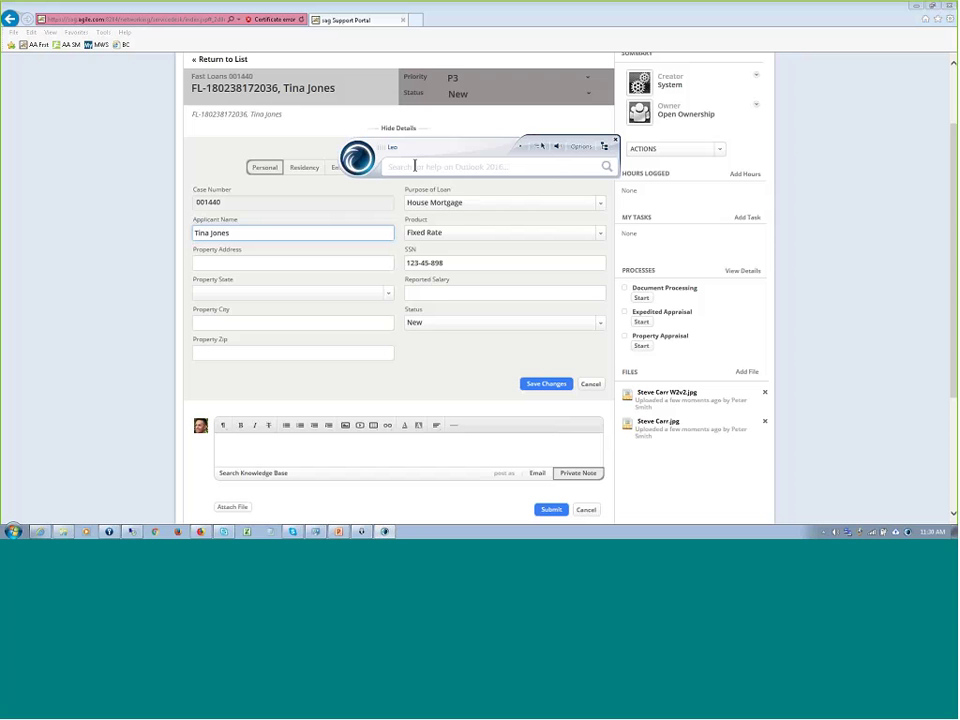
- Run Leo's SAG Mortgage Demo to fill the applicant's DL fields, expiring 07/15/2019, Active, age 22
left_click(603, 147)
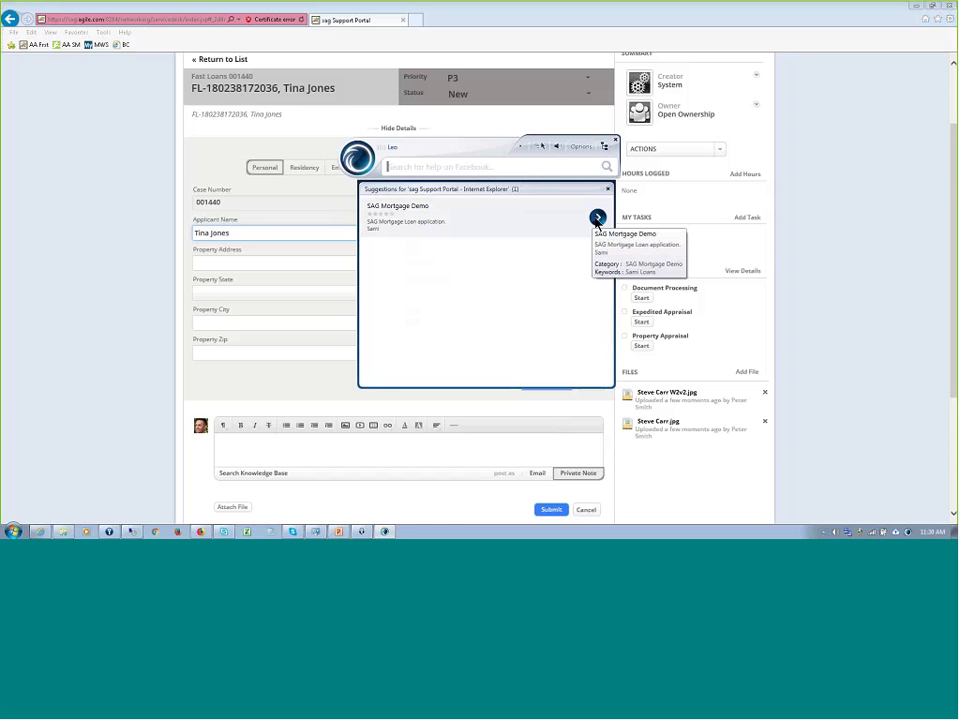
left_click(597, 219)
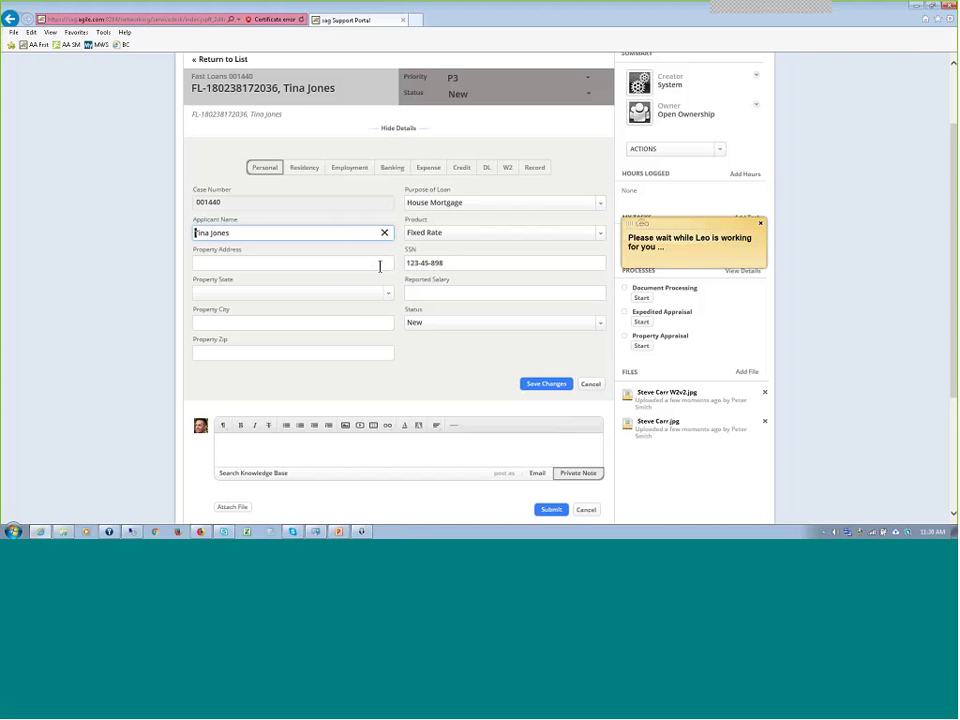
left_click(486, 168)
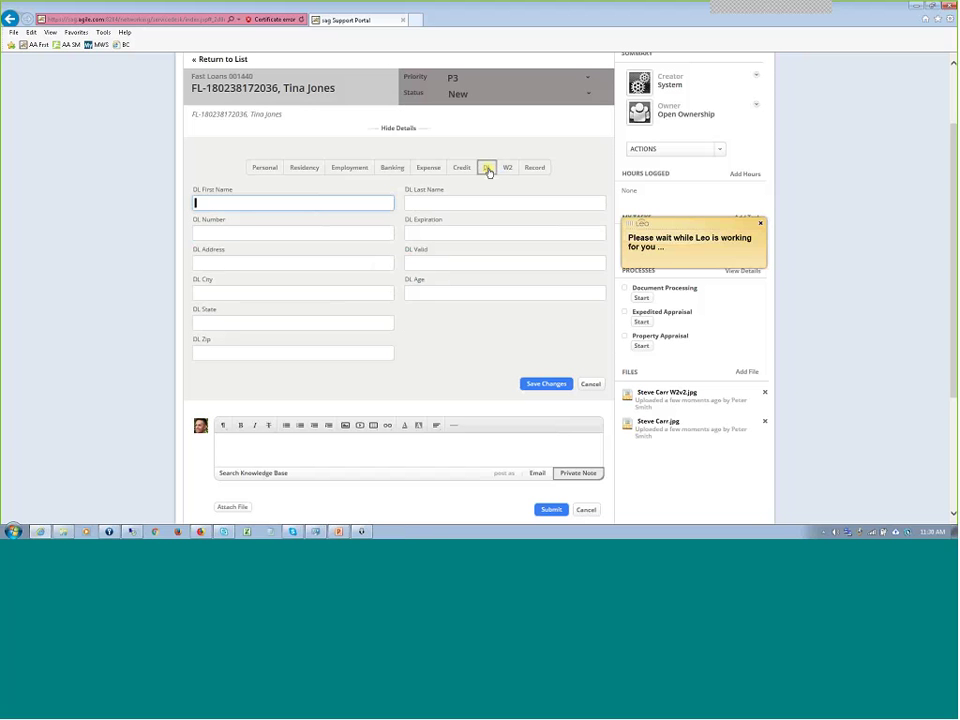
key("Tab")
key("Tab")
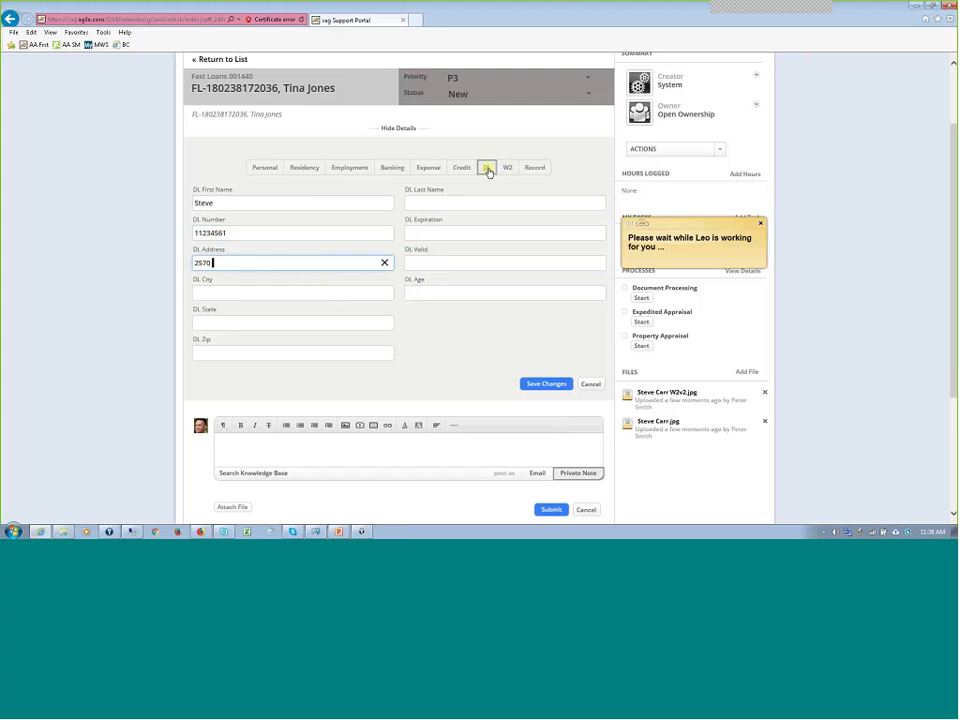
key("Tab")
type("Sacramento")
key("Tab")
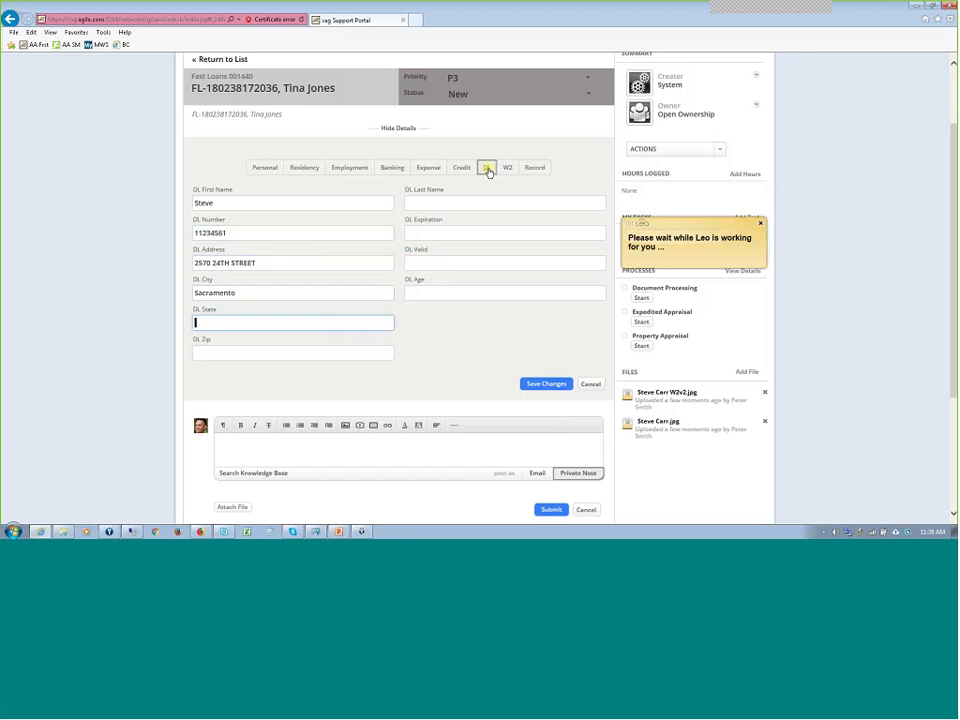
type("CA")
key("Tab")
type("95818")
key("Tab")
key("Tab")
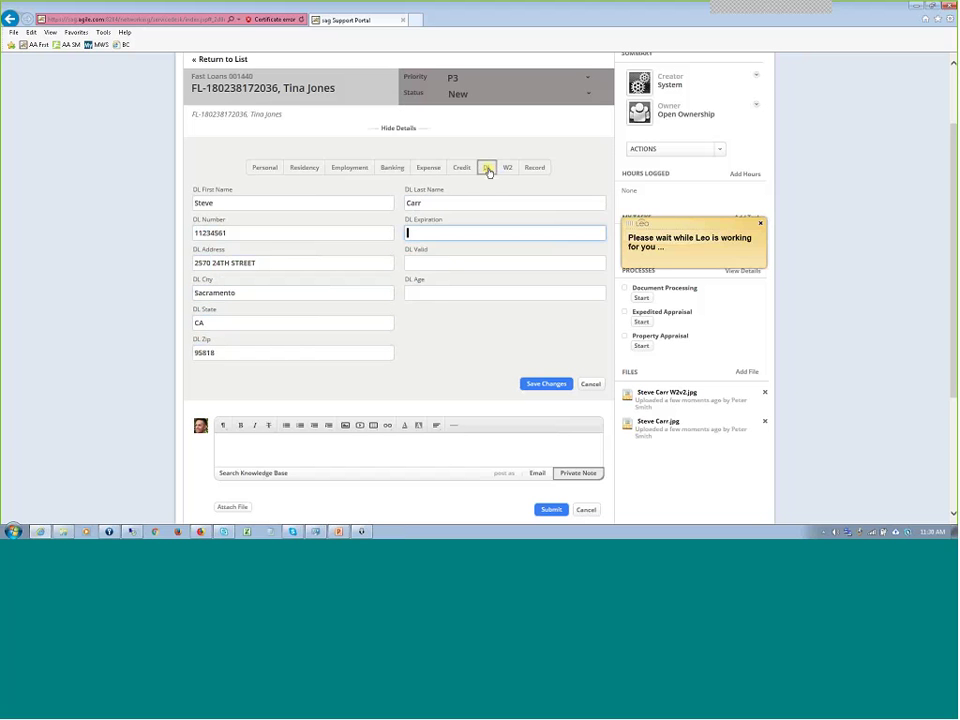
type("07/15/2019")
key("Tab")
type("Active")
key("Tab")
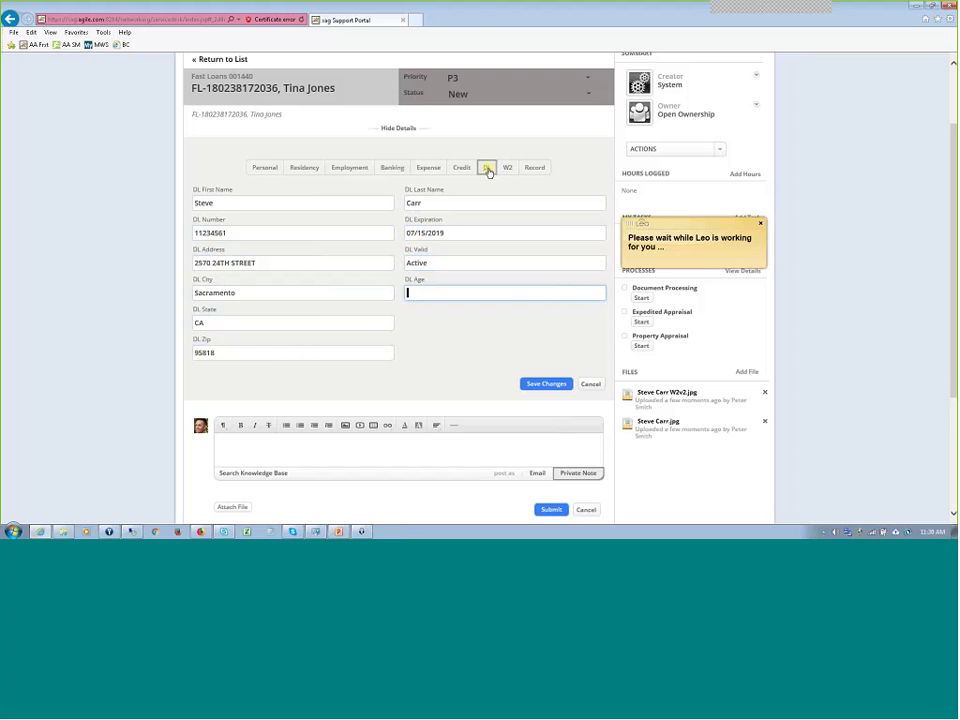
type("22")
- Fill the W2 tab with employer ID 16-0000000, Standford University, wages 4000
left_click(506, 169)
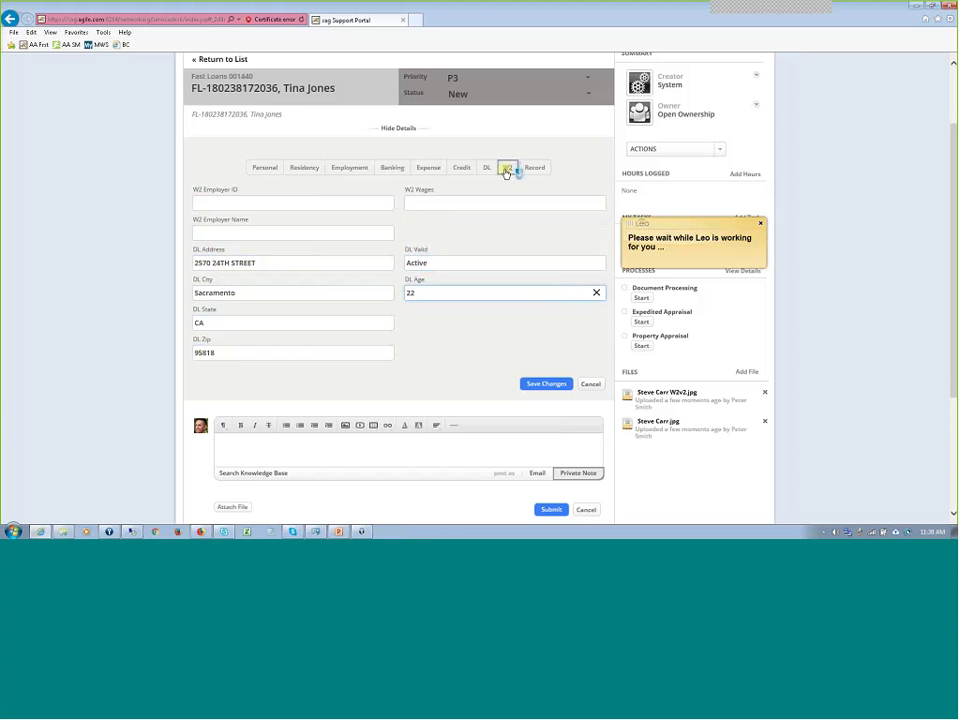
type("16-0000000")
key("Tab")
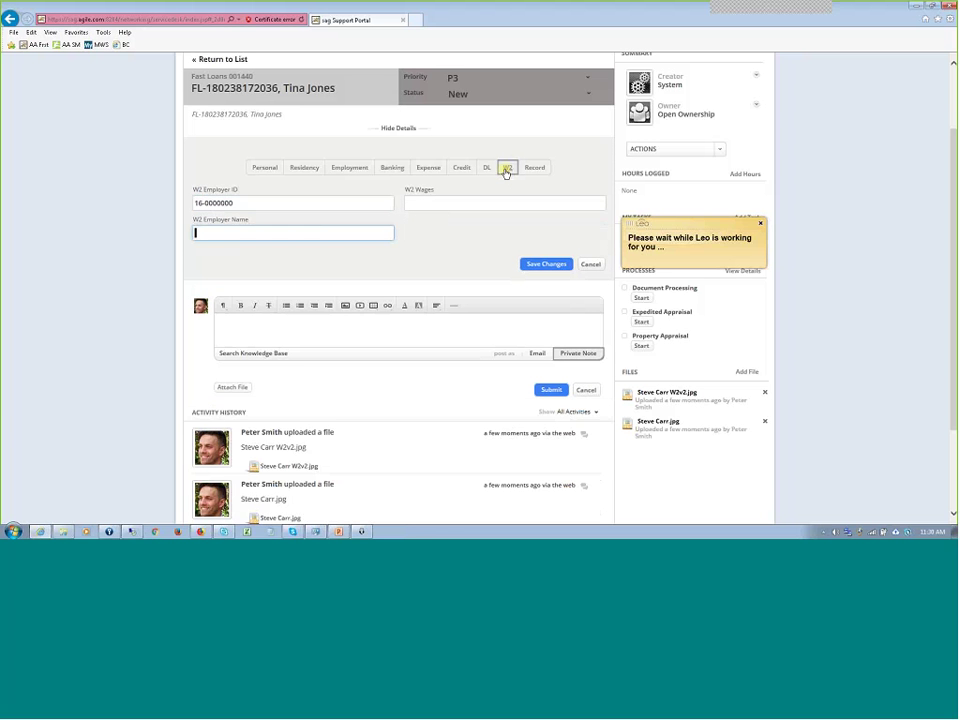
type("Standford University")
key("Tab")
type("4")
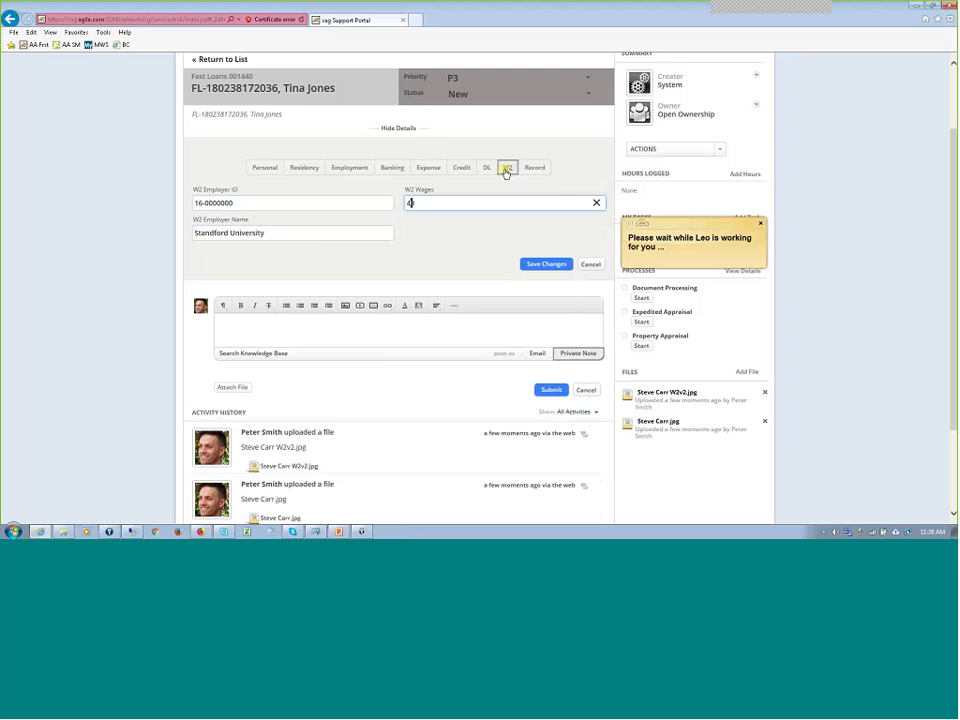
type("000")
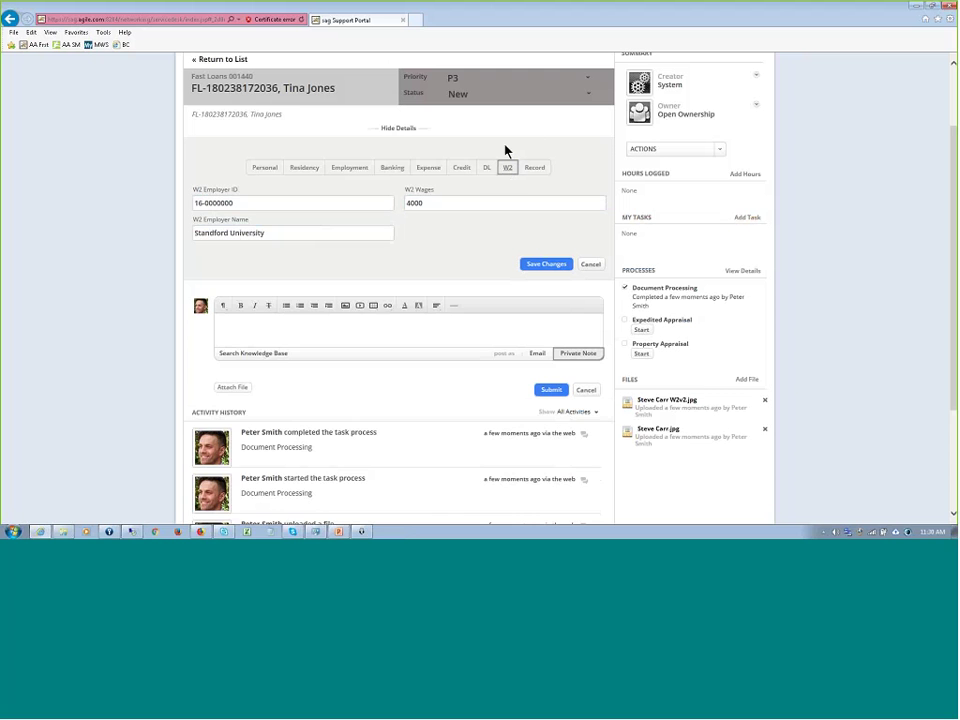
- Check the filled DL and W2 tabs, then save the changes to case 001440
left_click(486, 168)
left_click(214, 203)
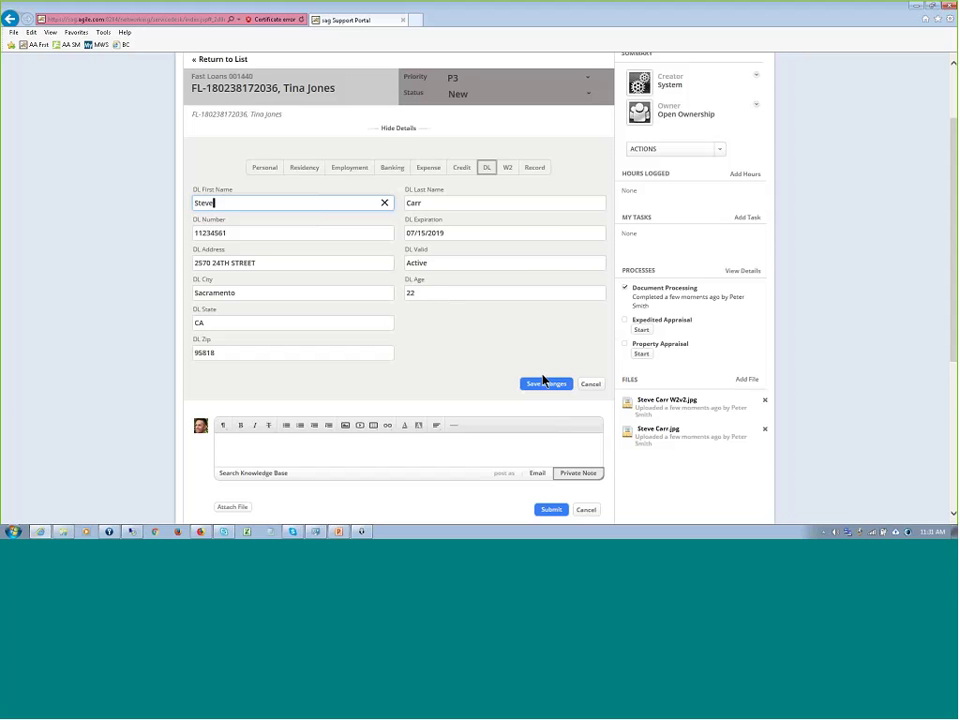
left_click(508, 168)
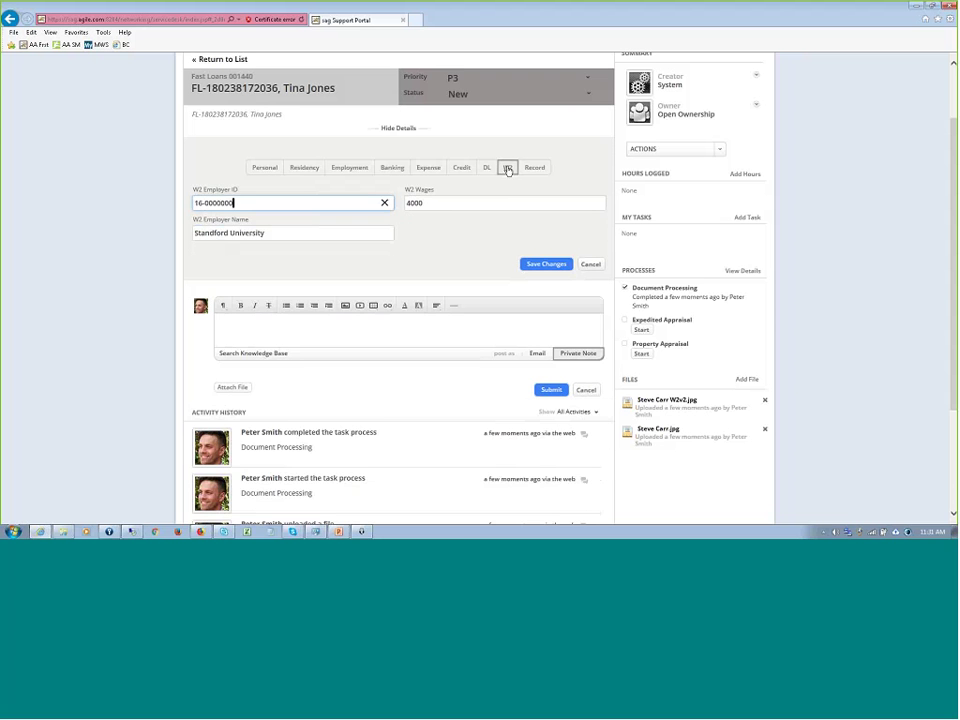
left_click(554, 266)
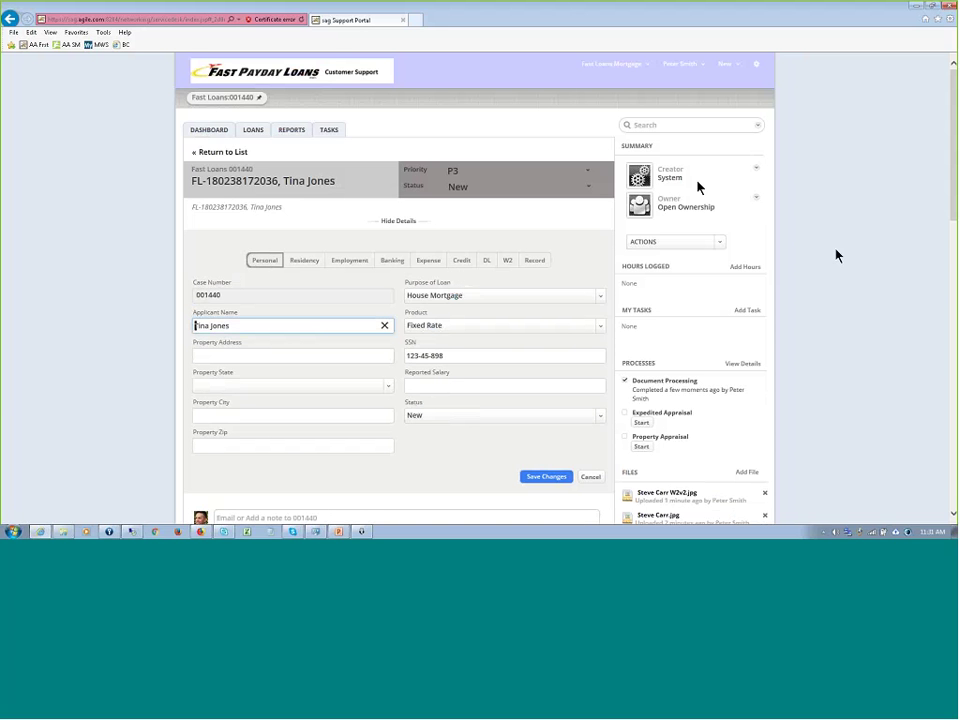
- Set the case status to 'Loan Application under process' and return to the loan application form
scroll(840, 258, "down", 1)
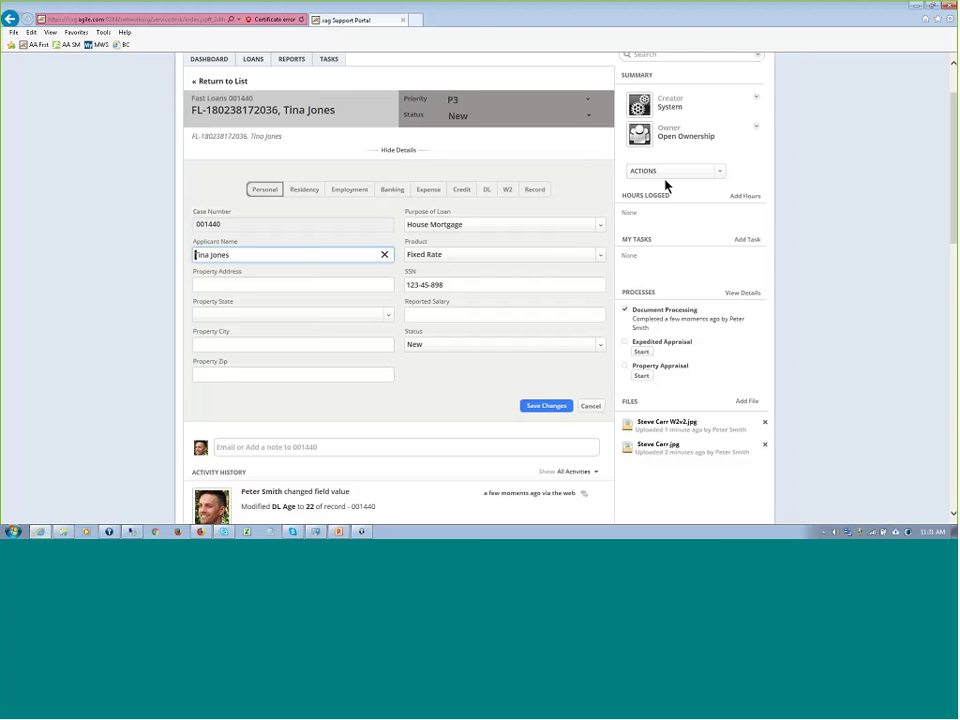
scroll(867, 186, "up", 1)
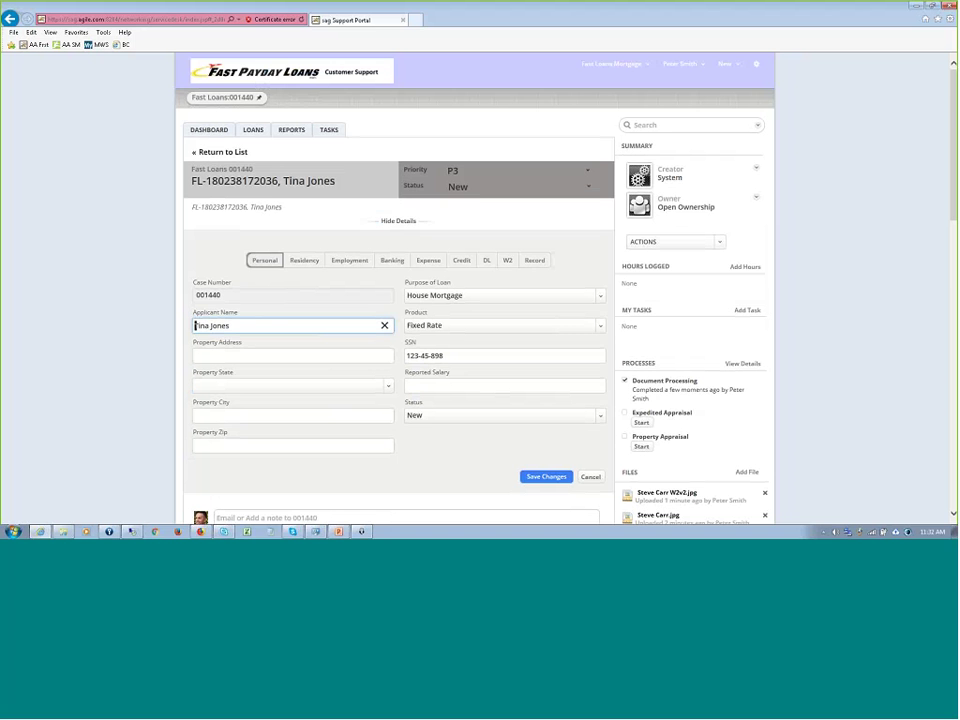
left_click(590, 190)
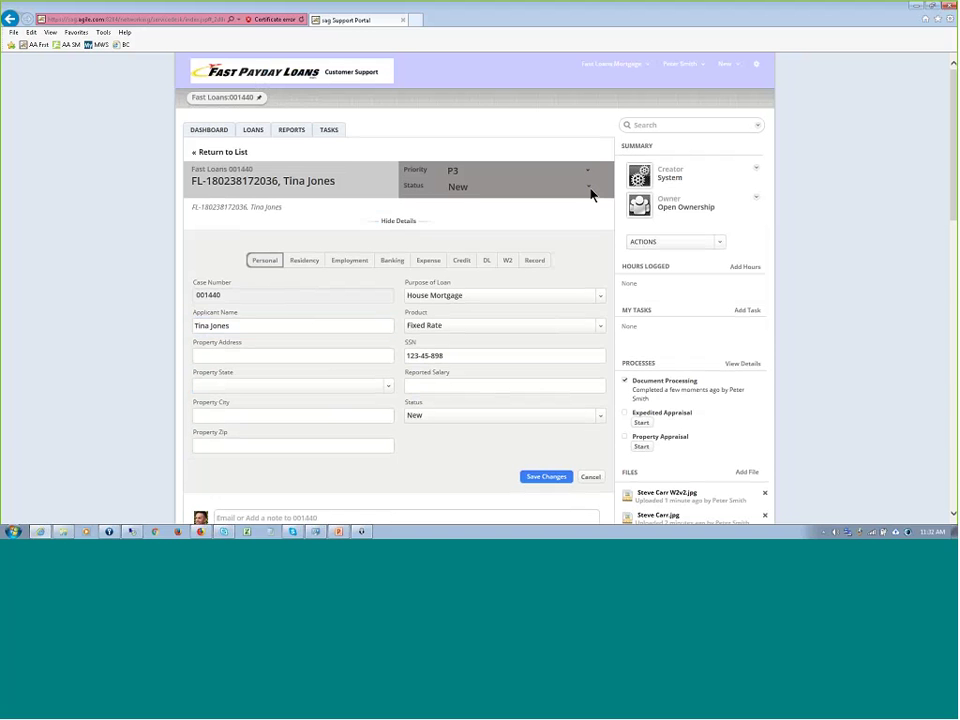
left_click(590, 190)
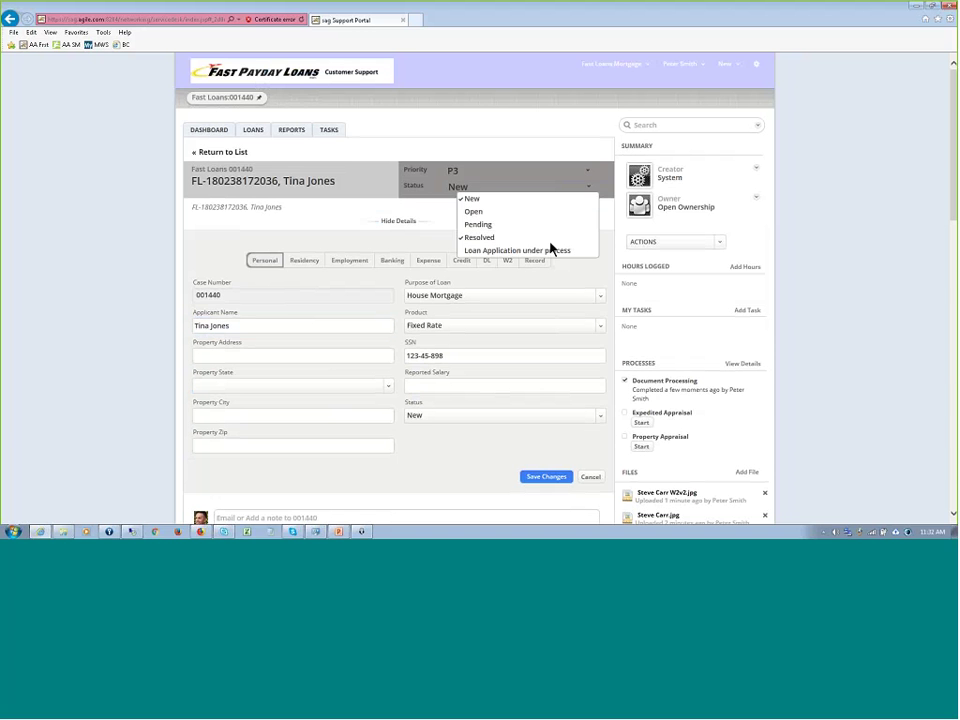
left_click(548, 252)
left_click(548, 252)
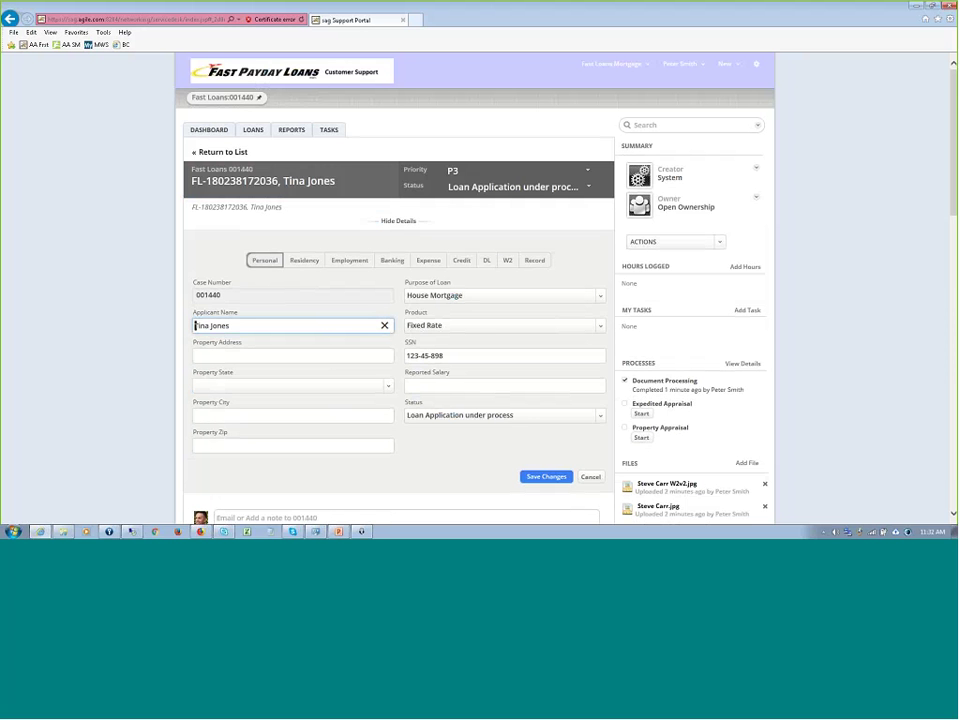
left_click(200, 531)
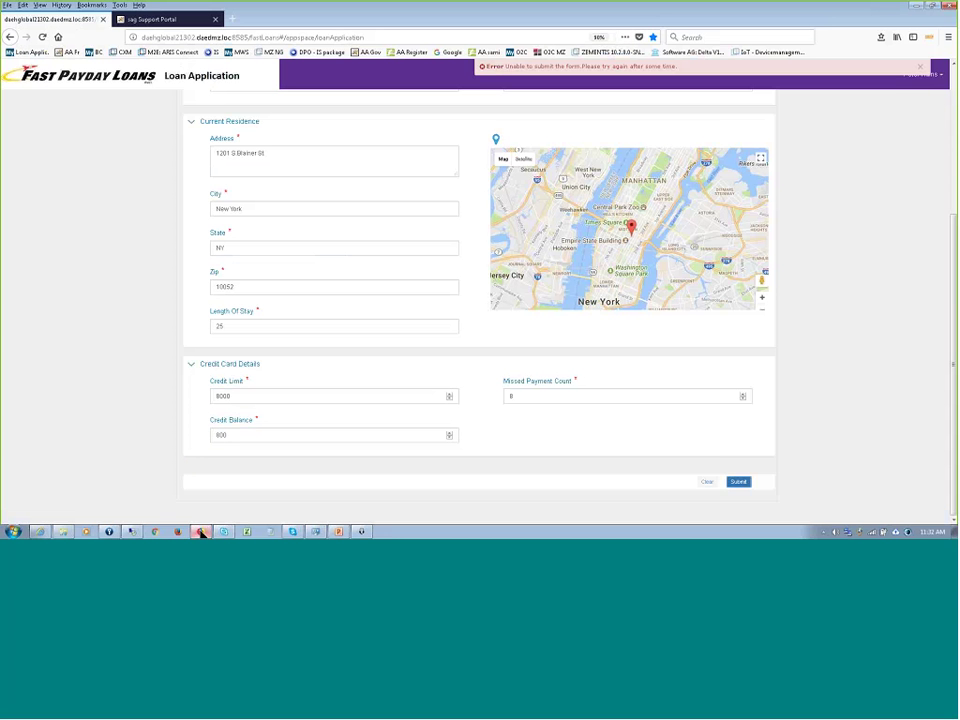
- Log in to Business Console from the BC bookmark in a new tab using the saved login
left_click(232, 19)
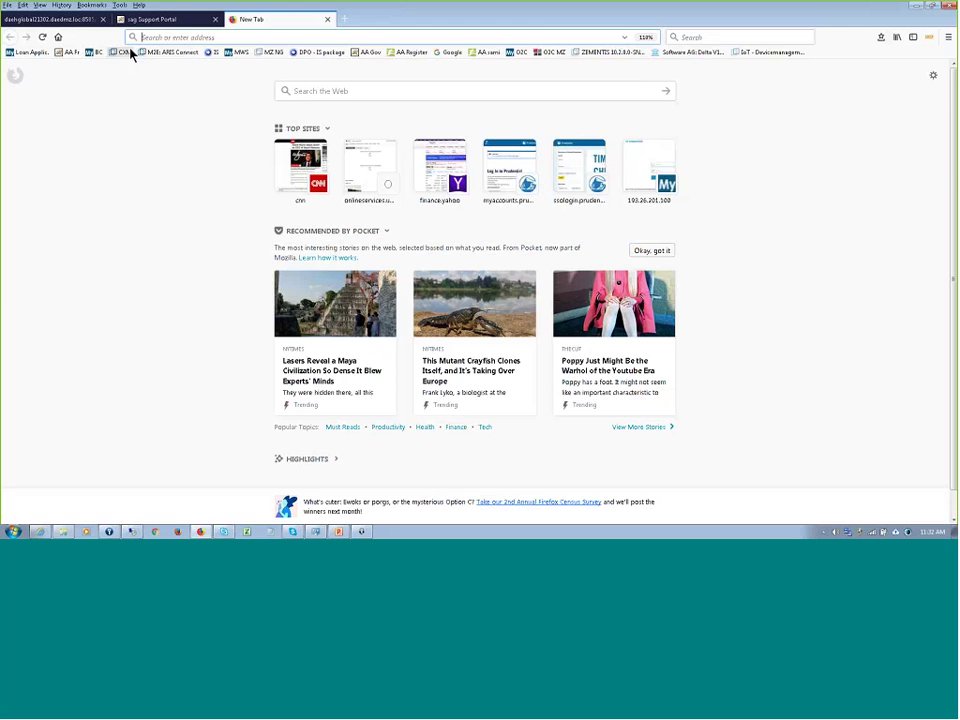
left_click(97, 53)
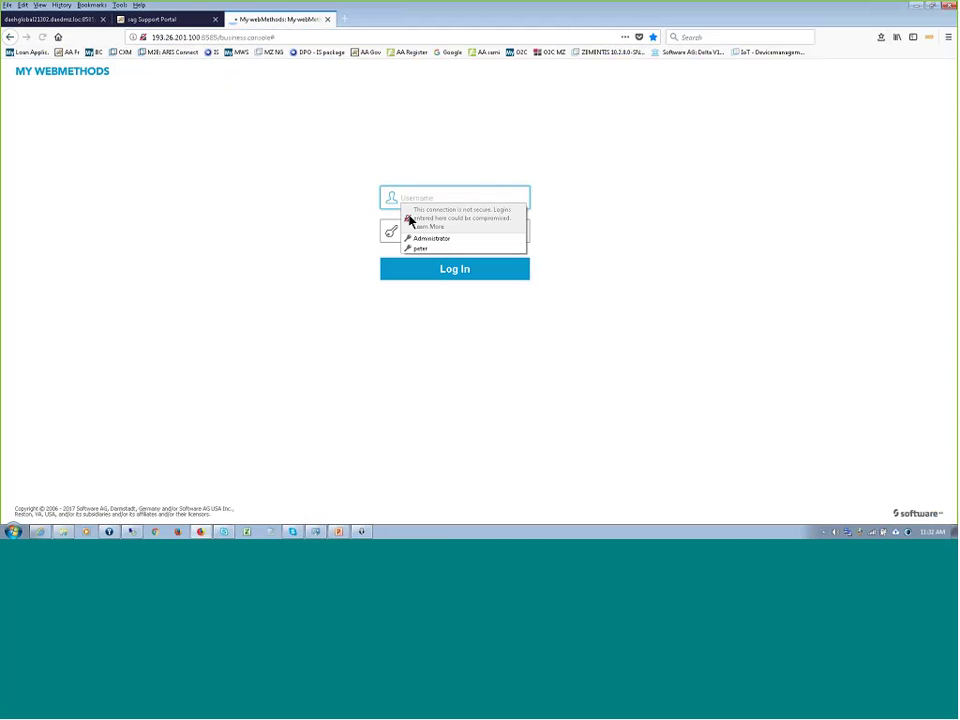
left_click(420, 248)
left_click(462, 271)
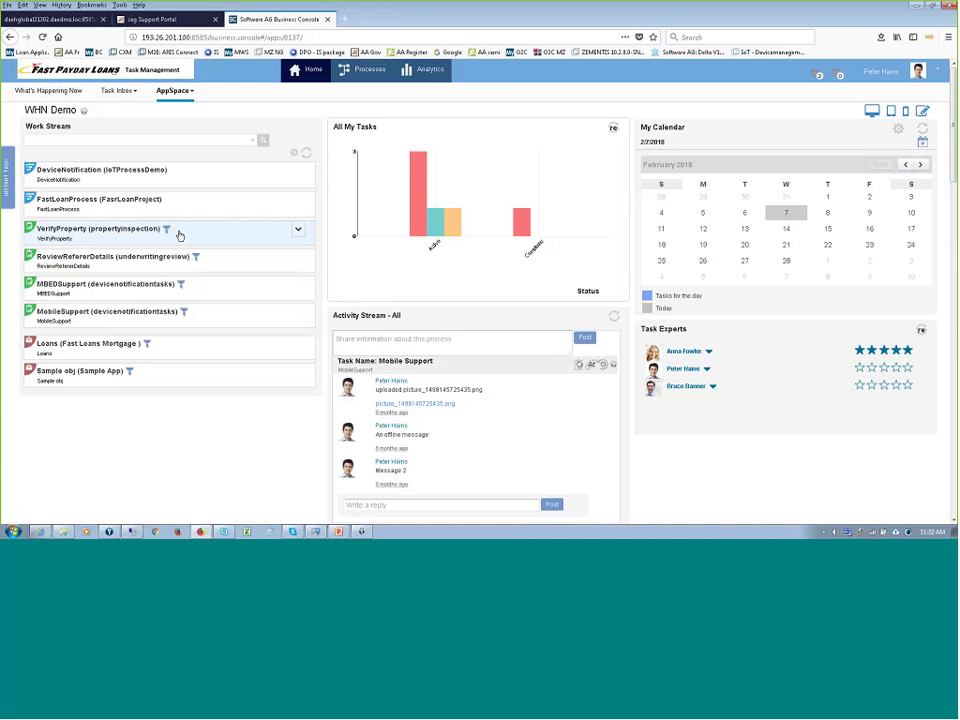
- Search Processes for the applicant's first name and open the matching FastLoanProcess instance
left_click(366, 70)
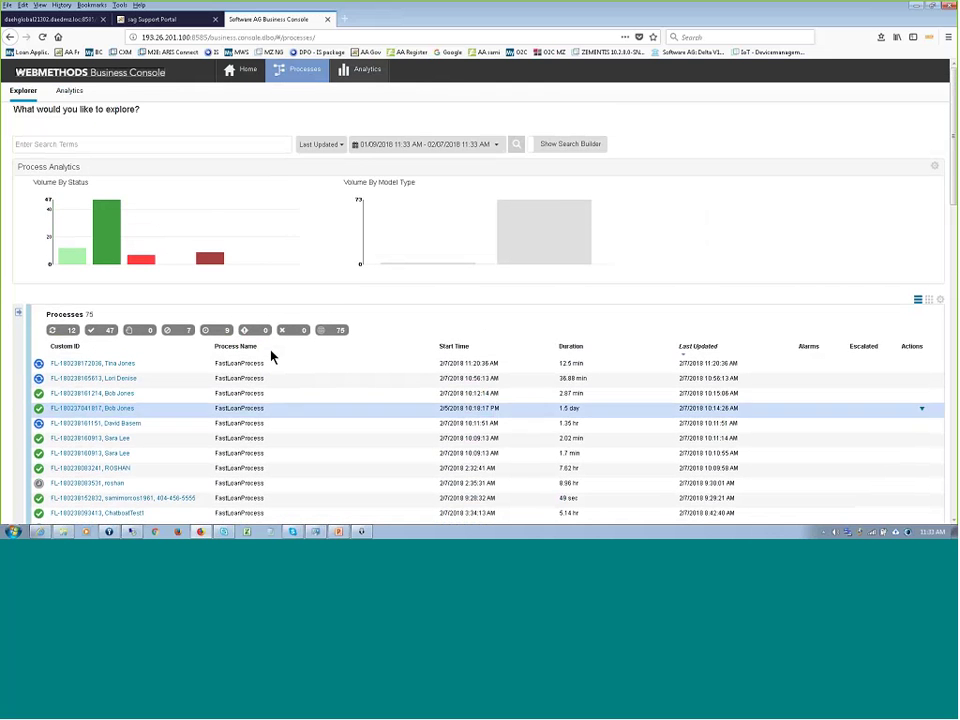
left_click(112, 145)
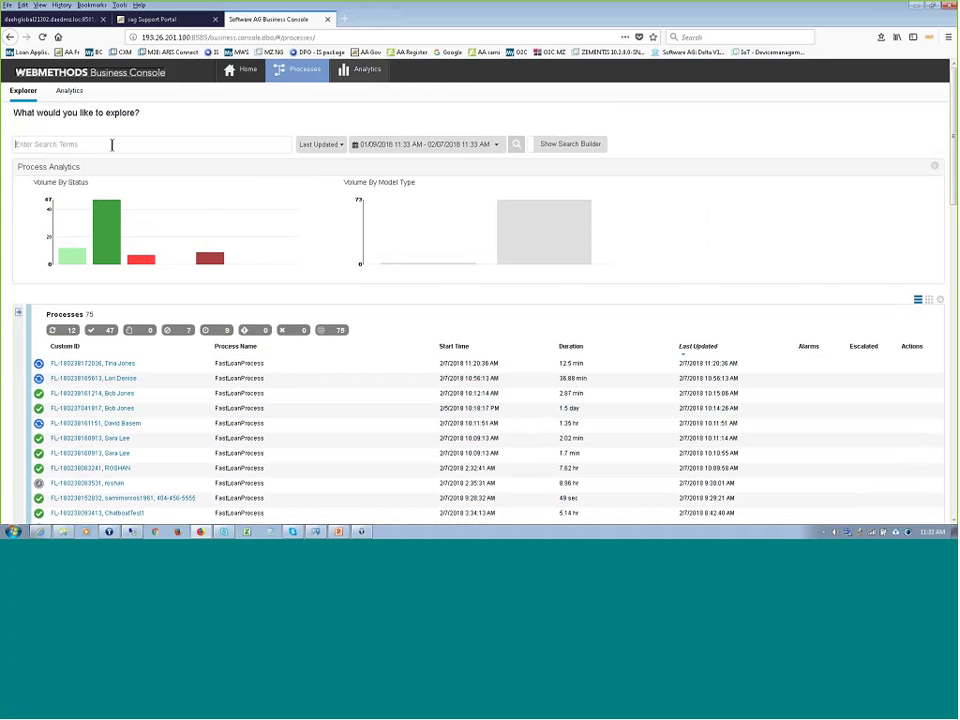
type("Tina")
key("Return")
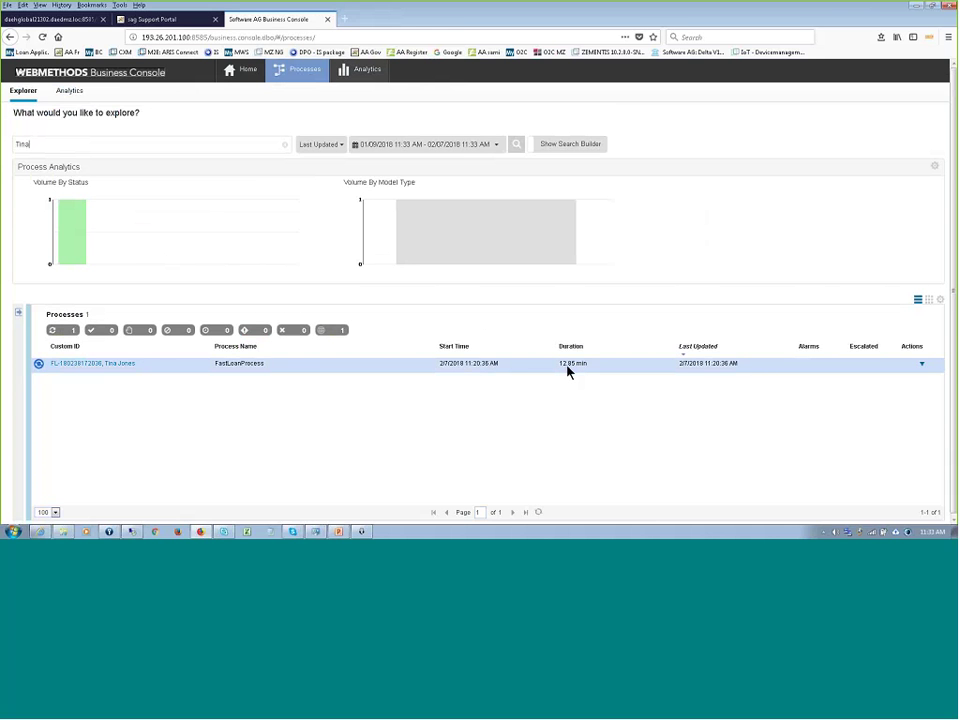
left_click(120, 364)
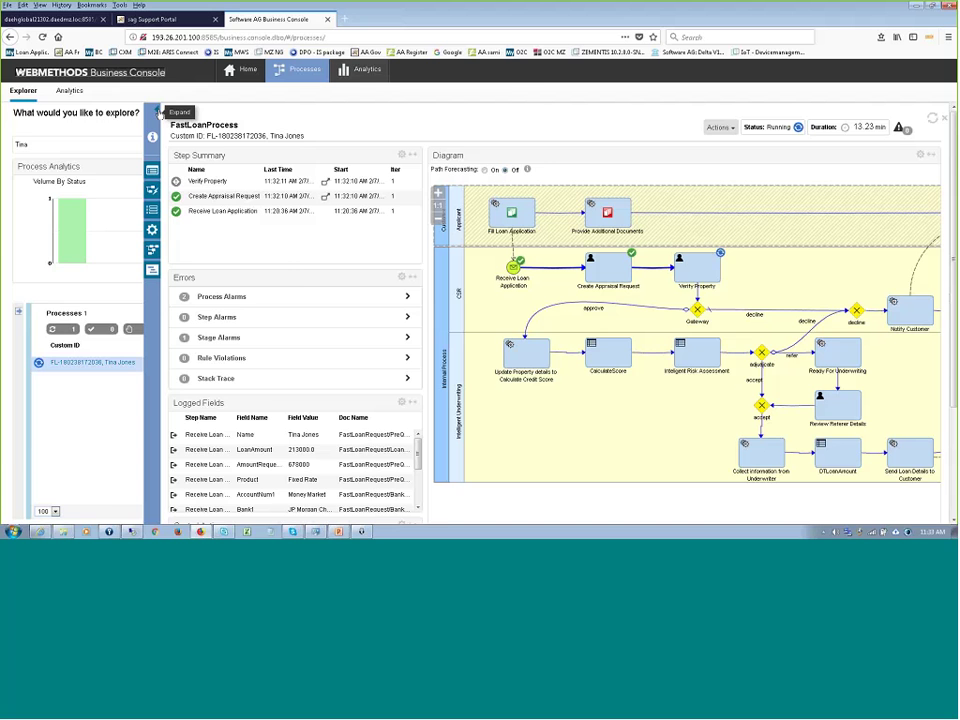
- Expand the instance panel and check the Stage Timeline: Prepare and Complete Data done in 11.57 min
left_click(157, 112)
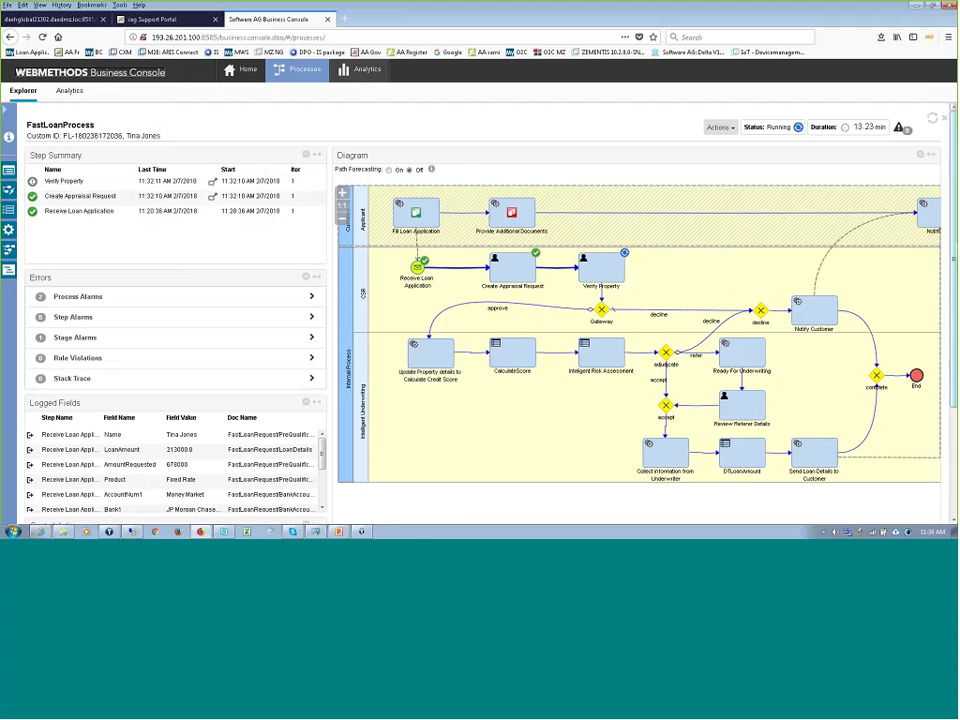
scroll(399, 344, "down", 3)
scroll(676, 354, "up", 3)
scroll(672, 452, "down", 3)
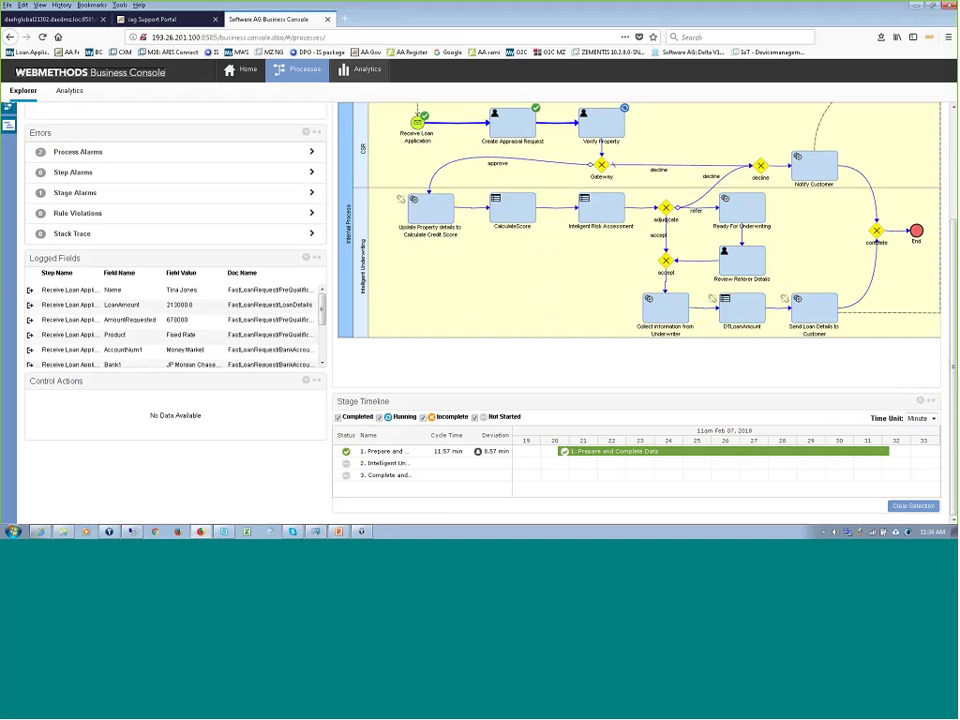
mouse_move(392, 452)
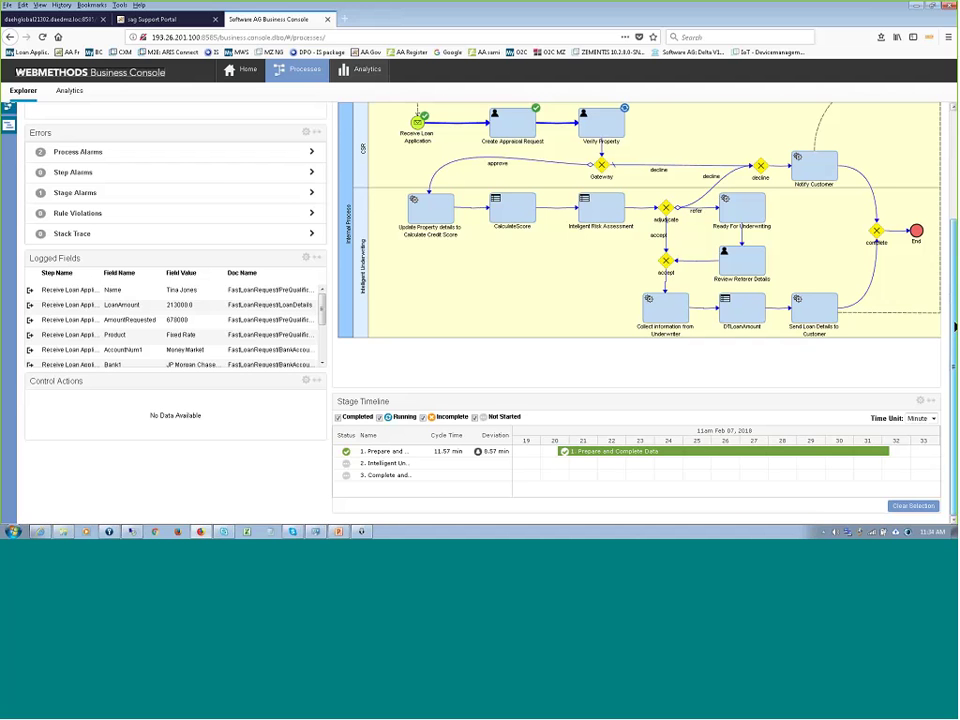
scroll(533, 309, "up", 2)
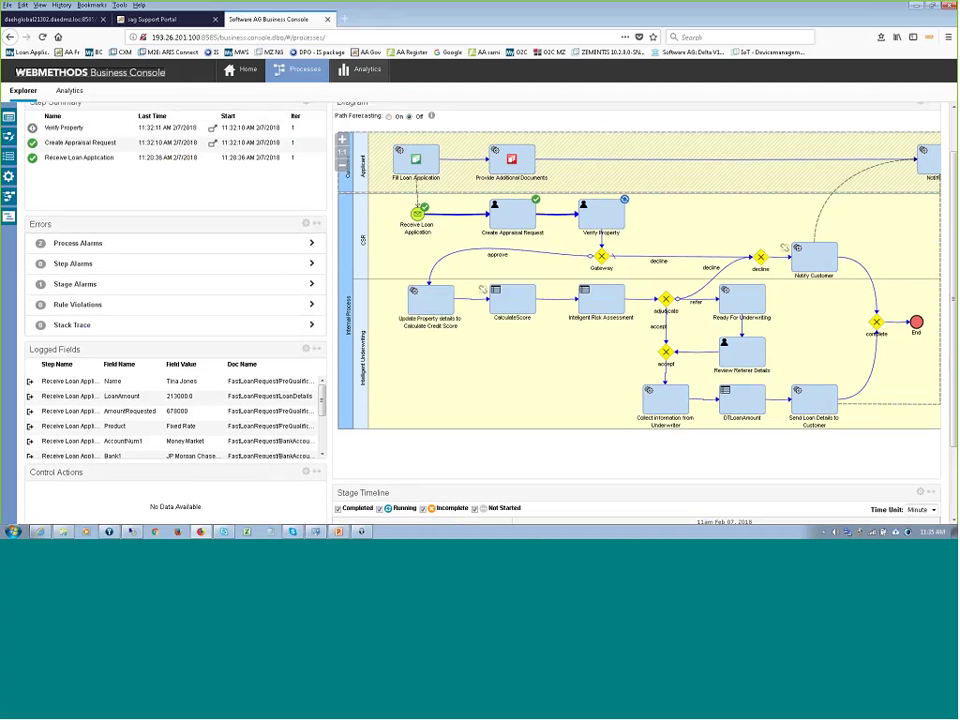
- Check Verify Property, then display the logged fields of the Receive Loan Application step
left_click(609, 214)
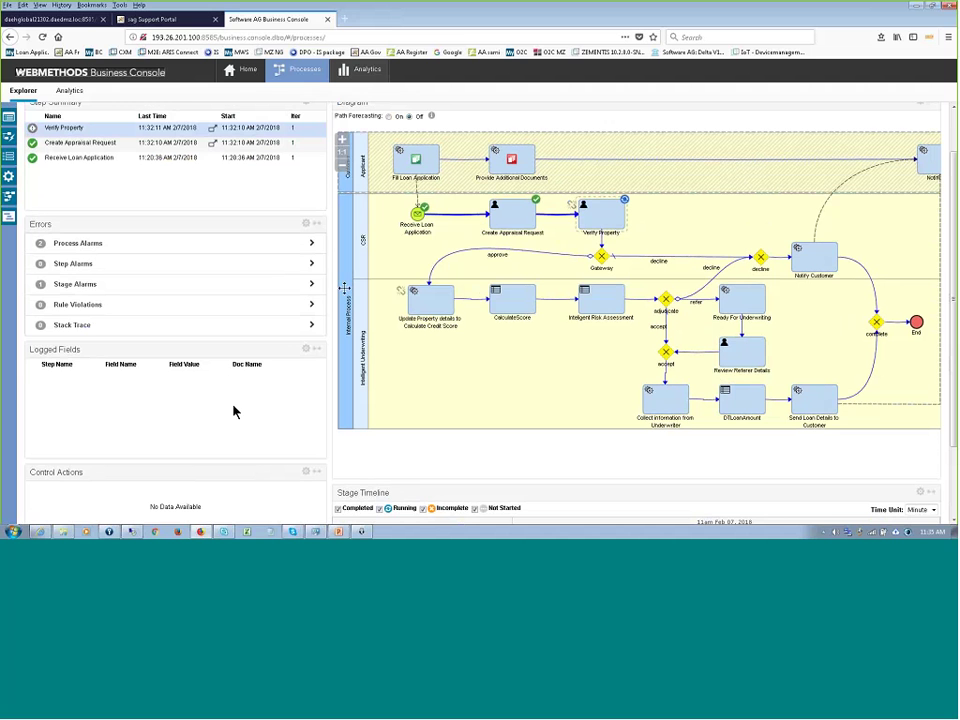
left_click(419, 214)
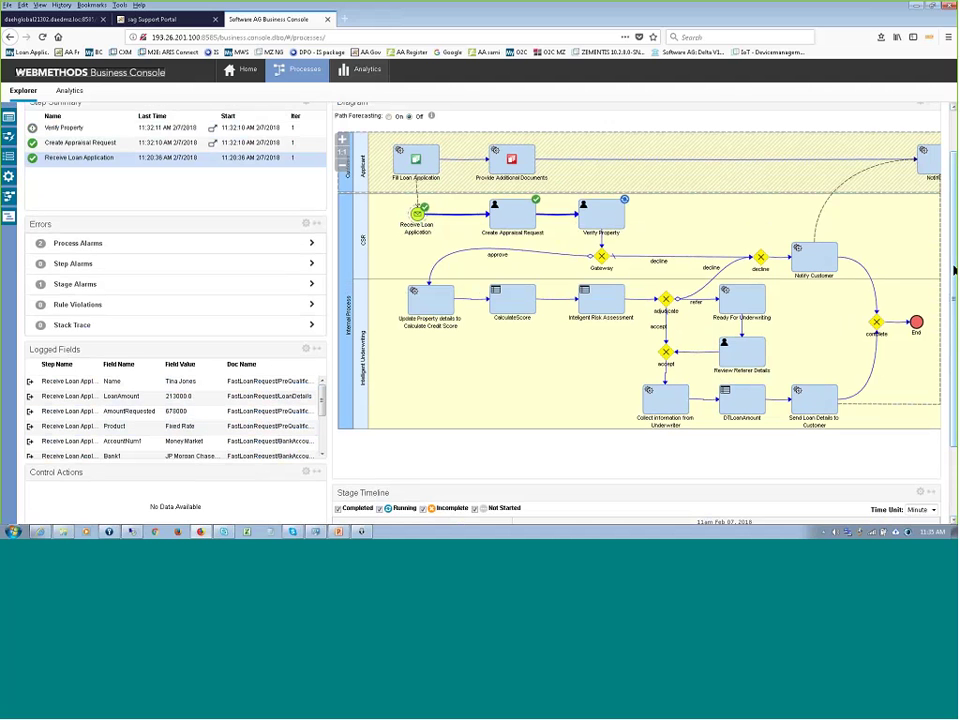
left_click_drag(955, 269, 956, 234)
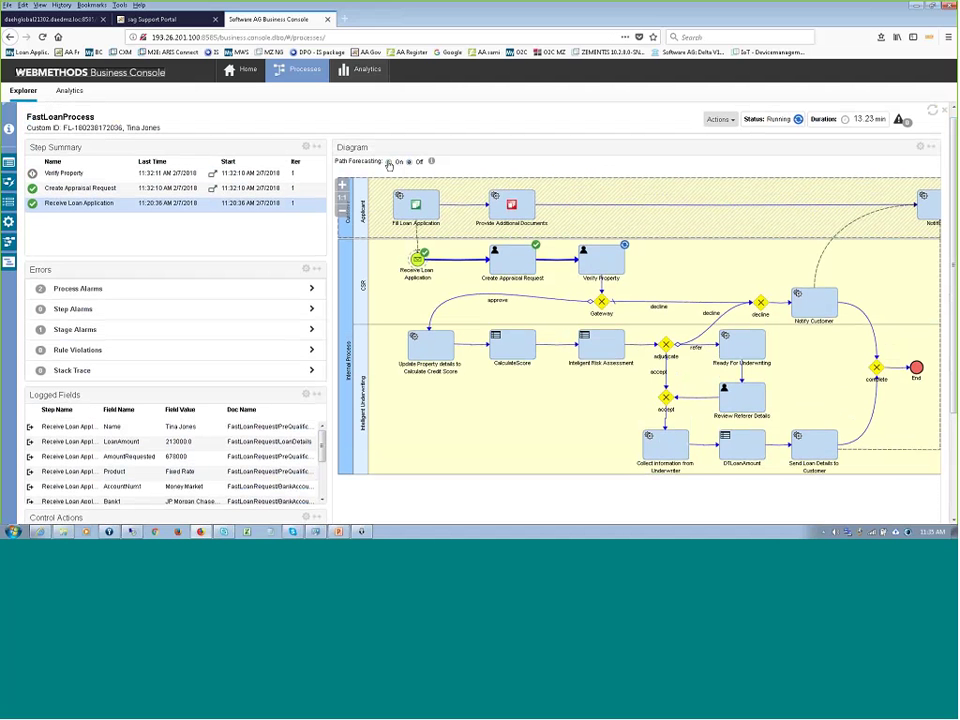
- Turn on path forecasting, review the forecast path's statistics, then show Create Appraisal Request's logged fields
left_click(389, 163)
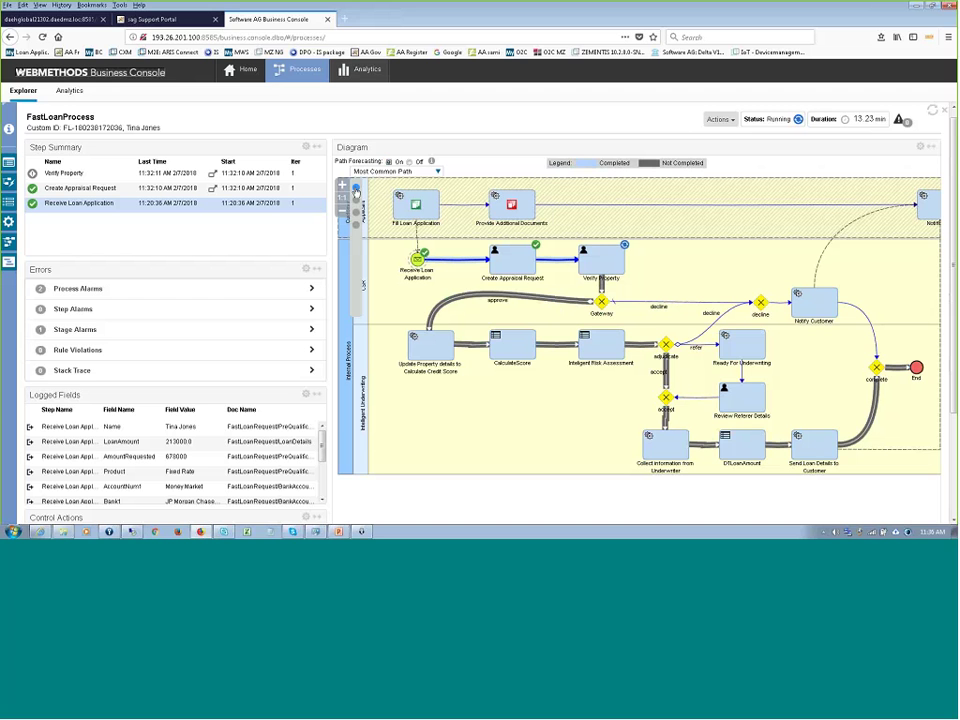
left_click_drag(355, 192, 356, 229)
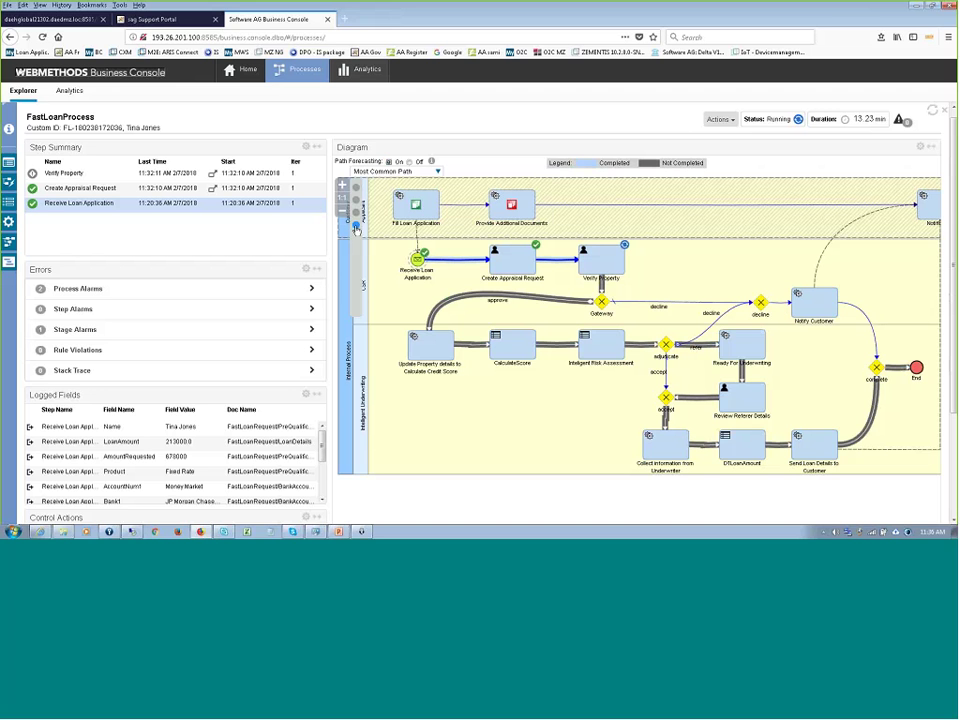
left_click(356, 229)
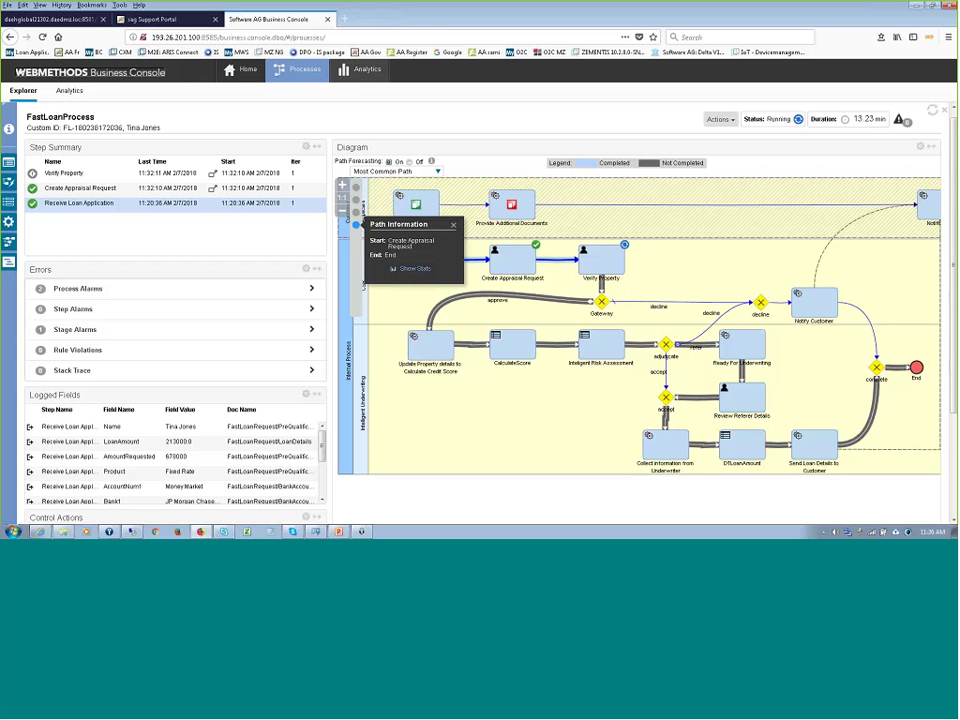
left_click(415, 269)
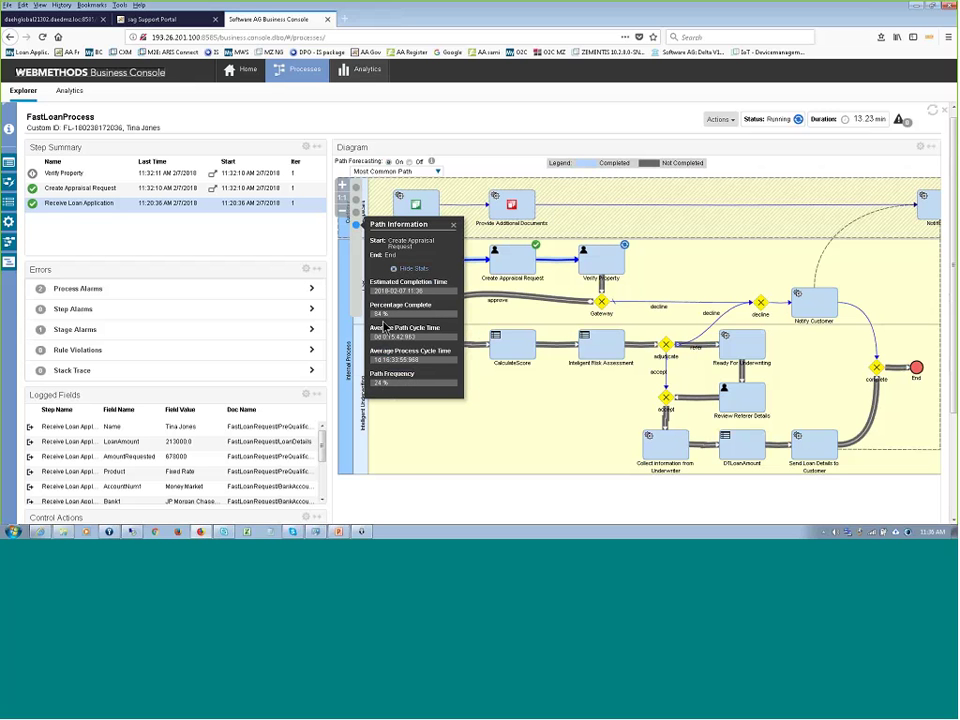
left_click(453, 225)
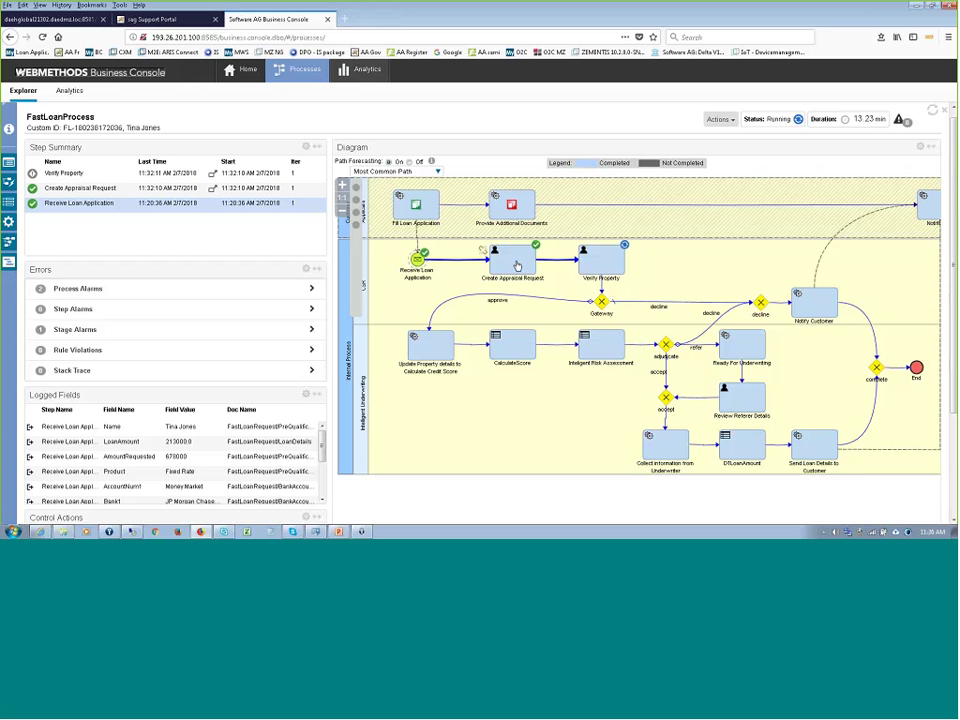
left_click(515, 263)
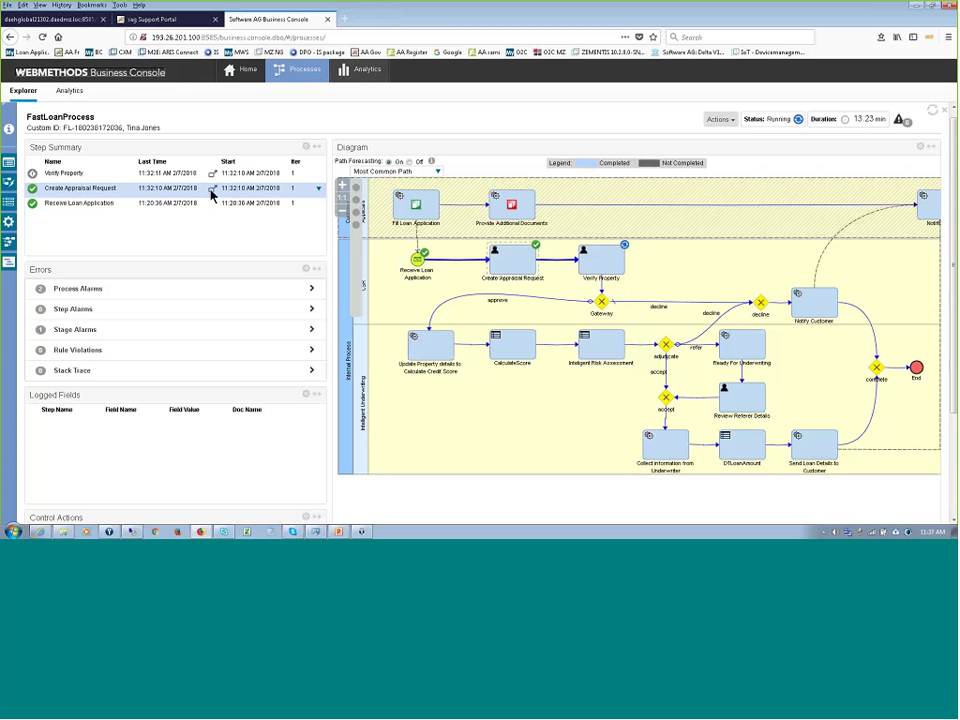
- Open the appraisal request's case details and view residency, employment, banking and expense details
mouse_move(212, 193)
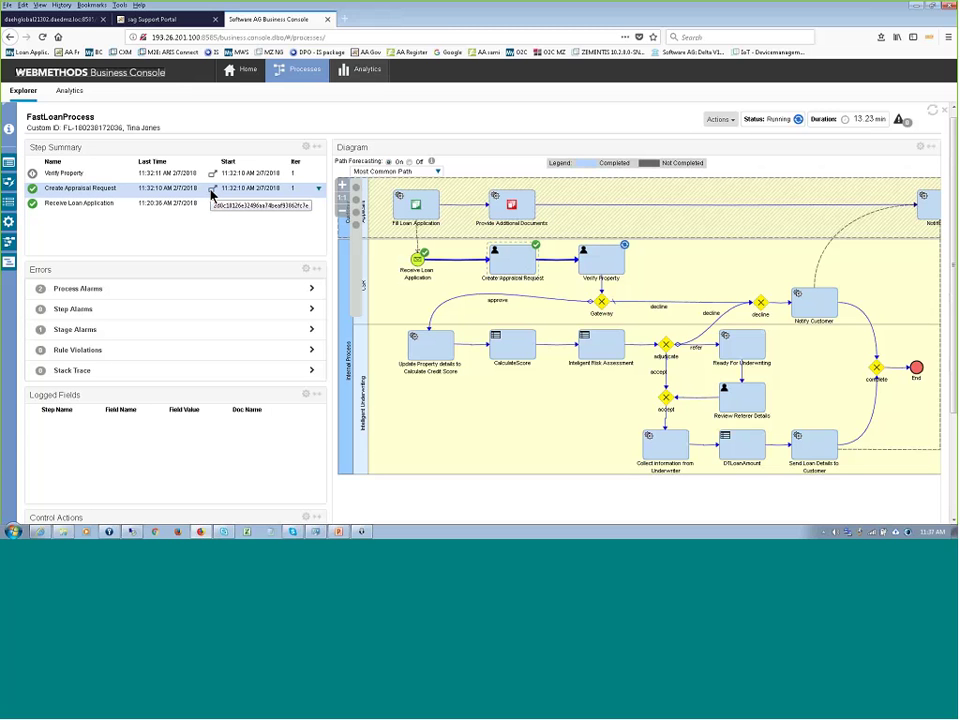
left_click(212, 195)
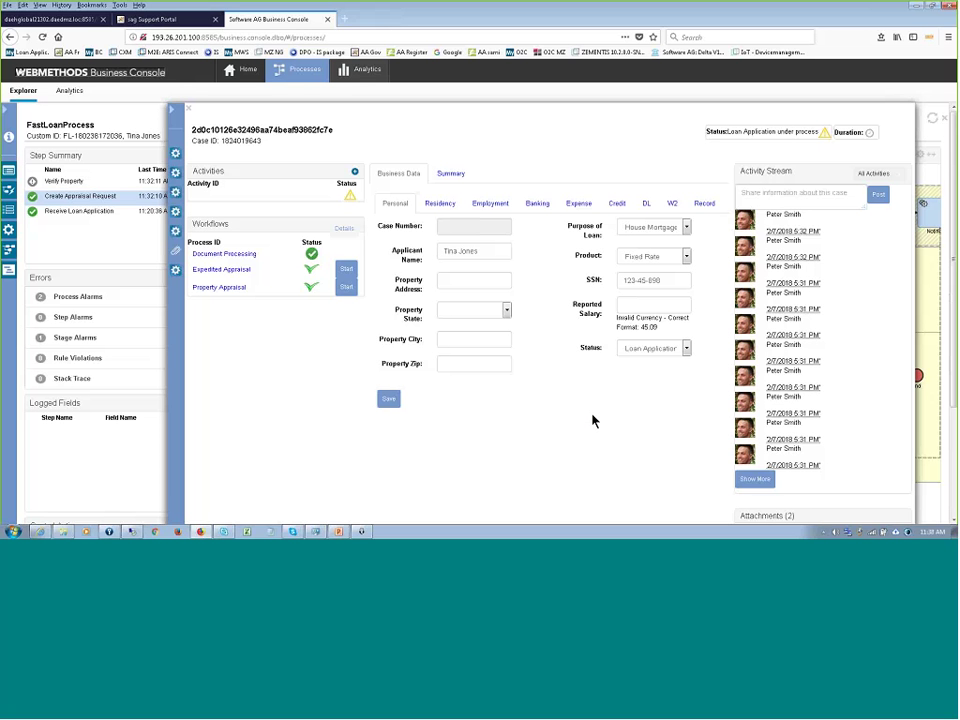
left_click(440, 204)
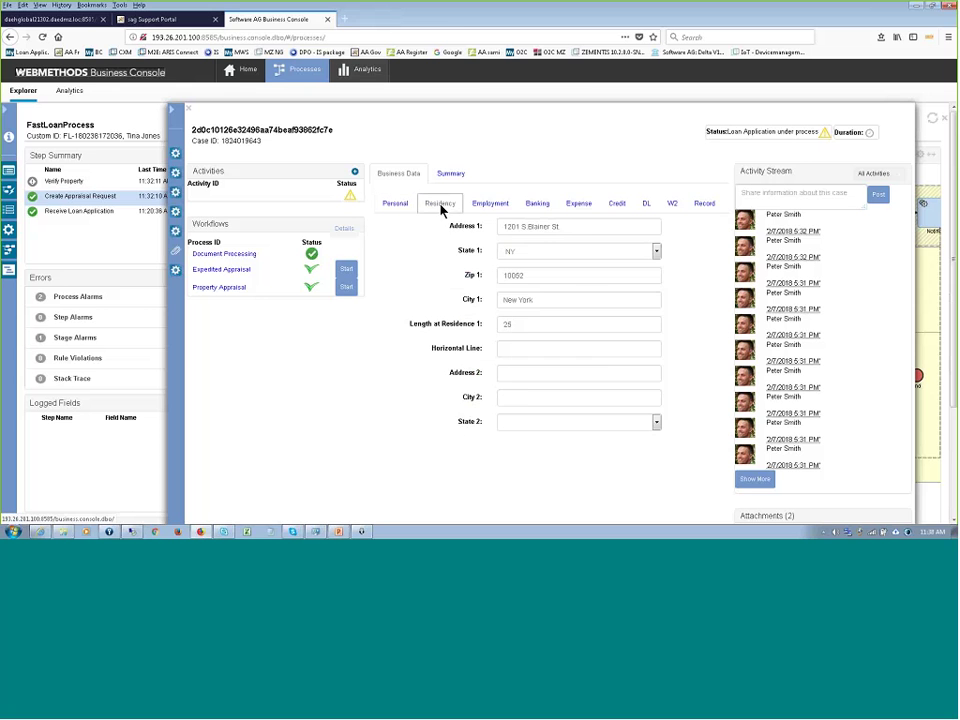
left_click(495, 205)
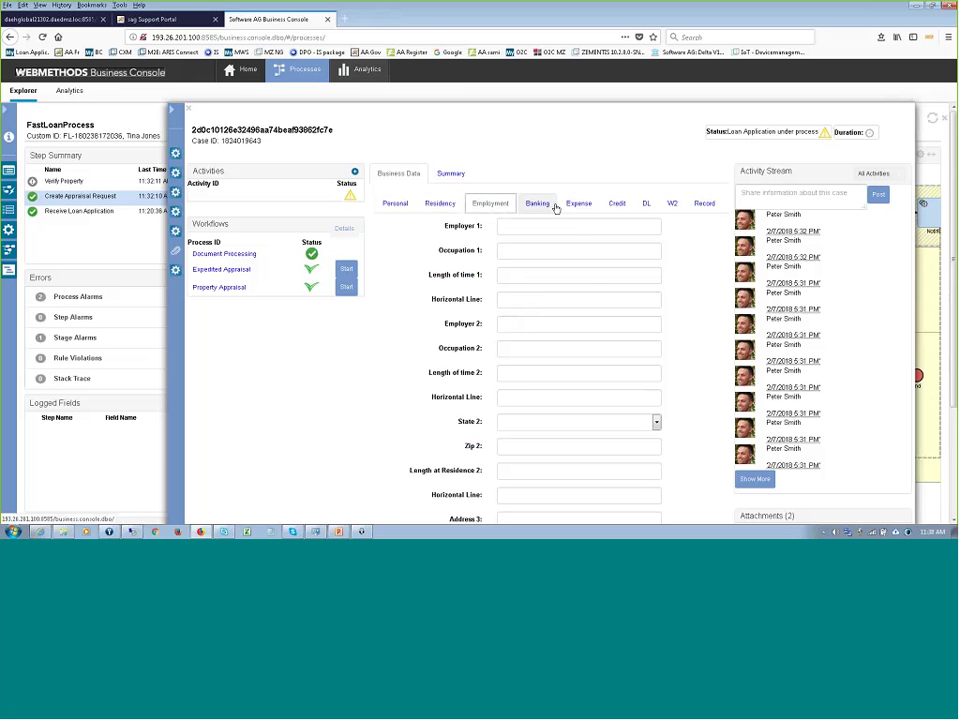
left_click(546, 205)
left_click(576, 204)
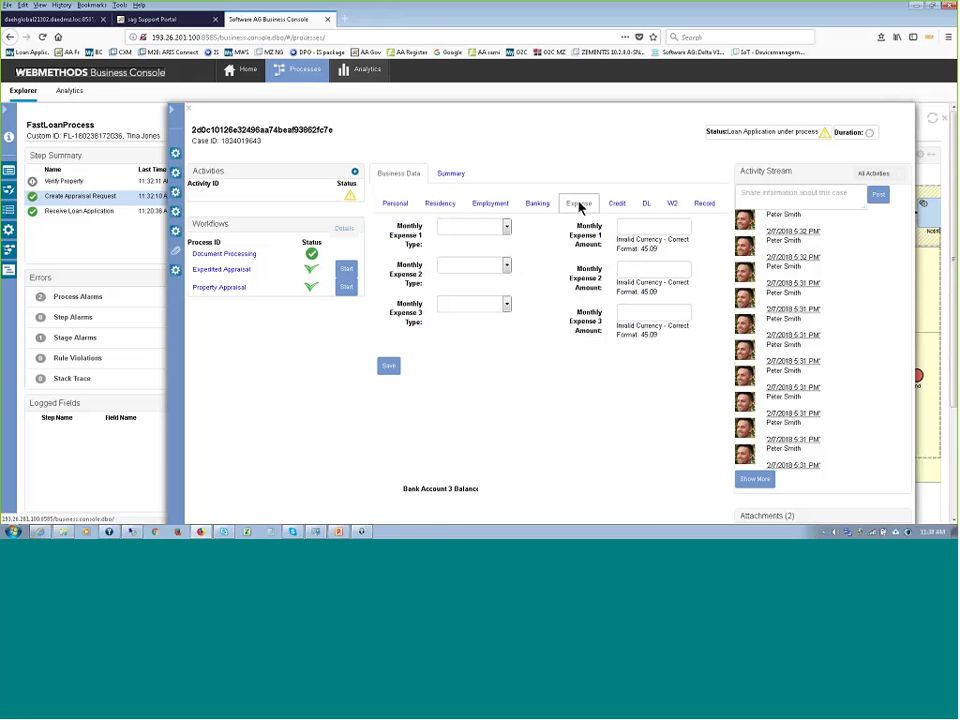
- Revisit the residency and personal details, close the case details, and select the Verify Property step
left_click(440, 204)
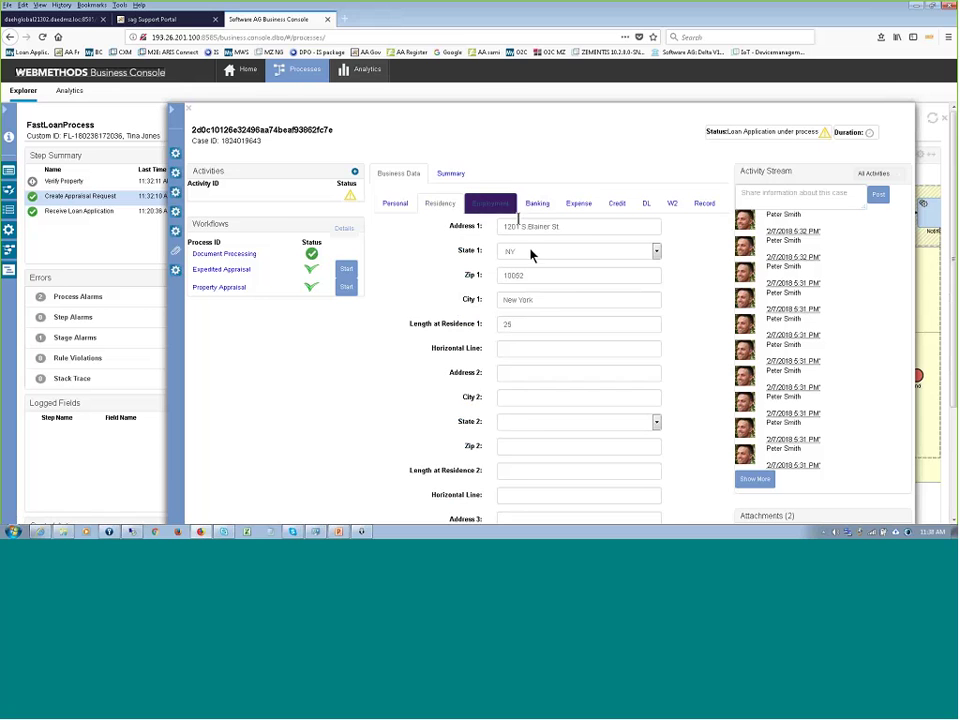
left_click(391, 205)
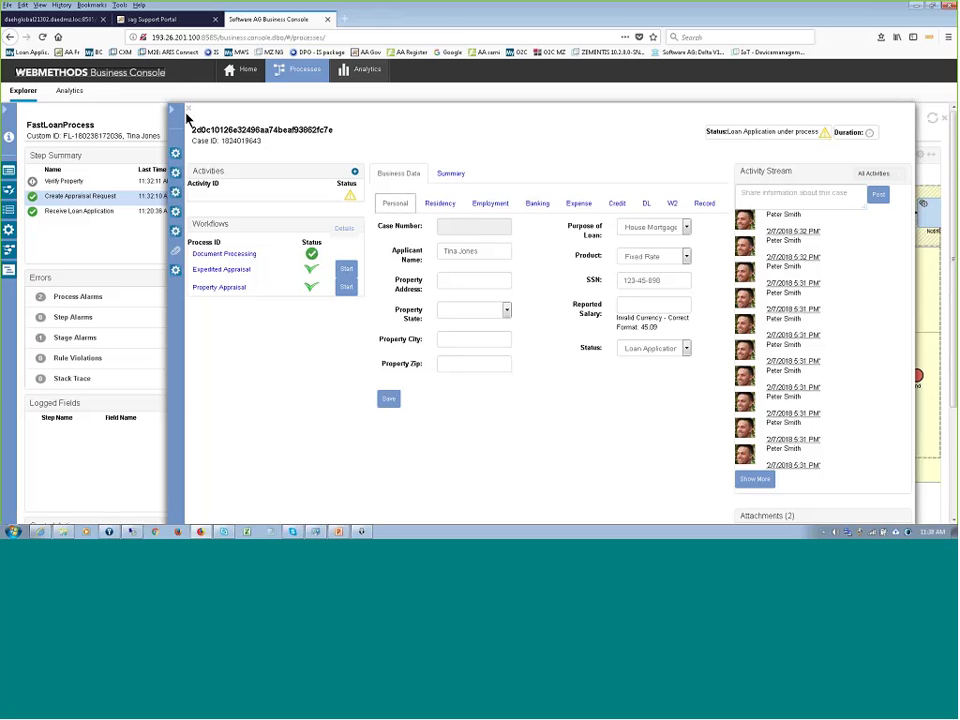
left_click(188, 109)
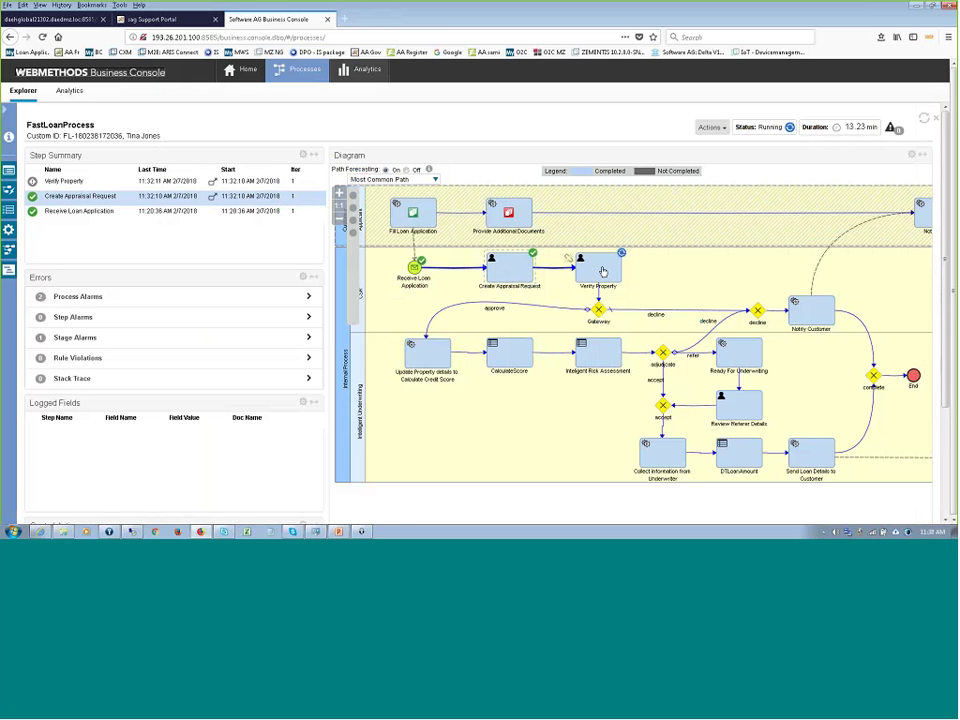
left_click(602, 271)
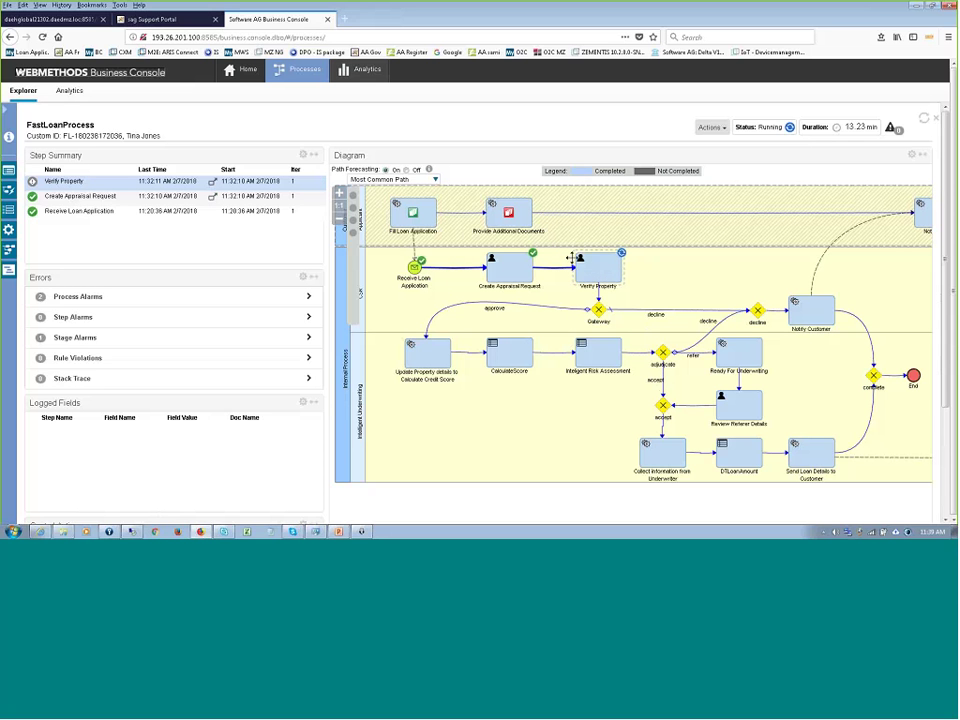
- Open the Verify Property task details, then switch to the Fast Payday Loans support portal
left_click(211, 184)
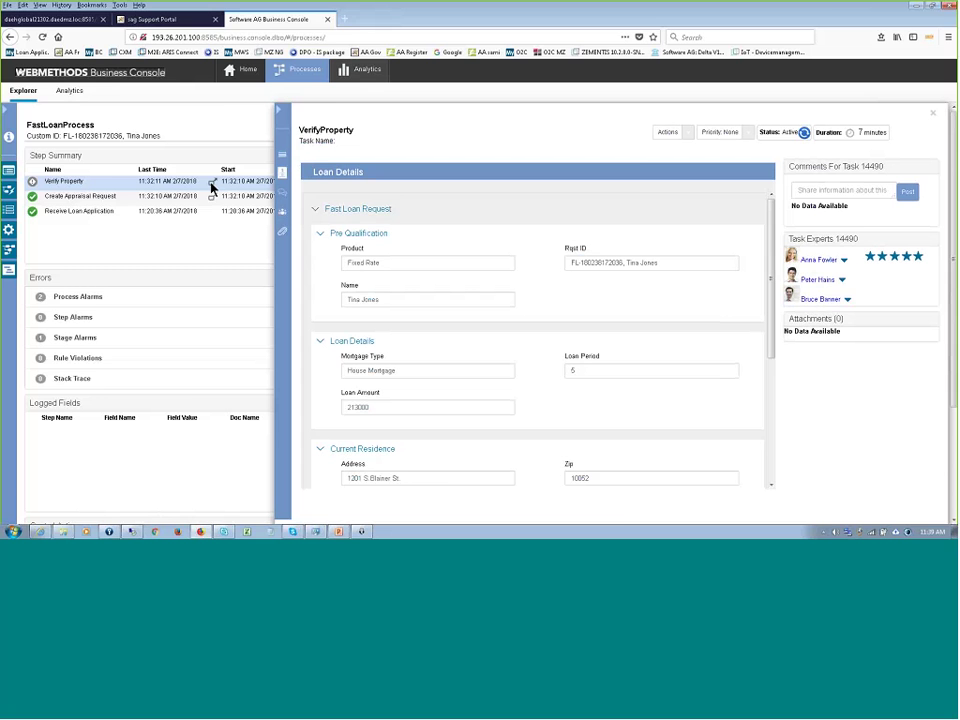
left_click(156, 22)
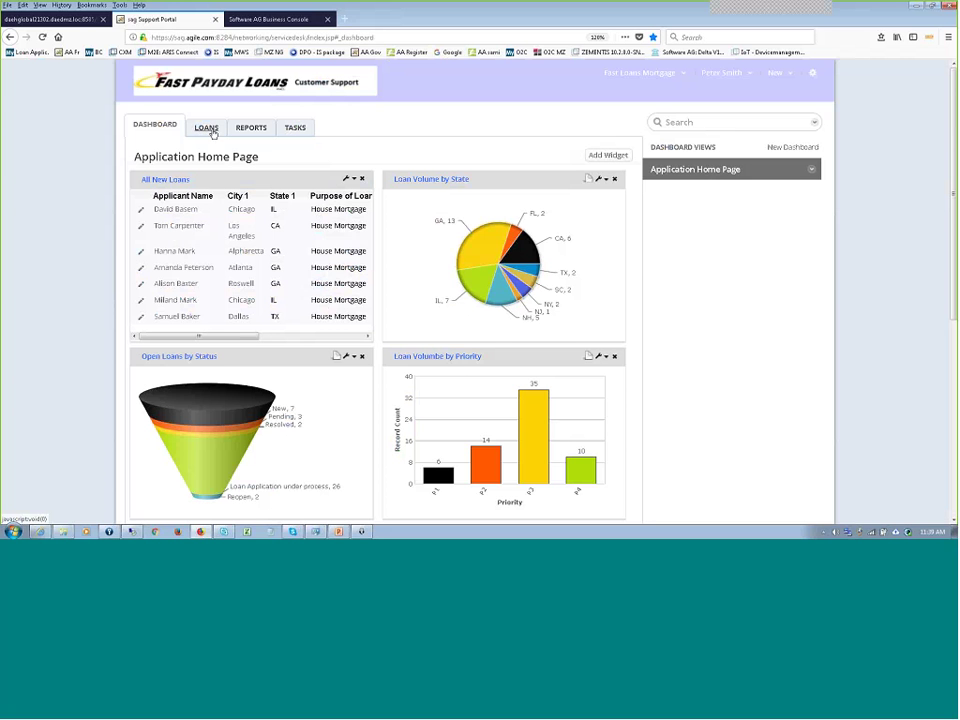
- Switch back to the Business Console showing the VerifyProperty task's loan details
left_click(270, 21)
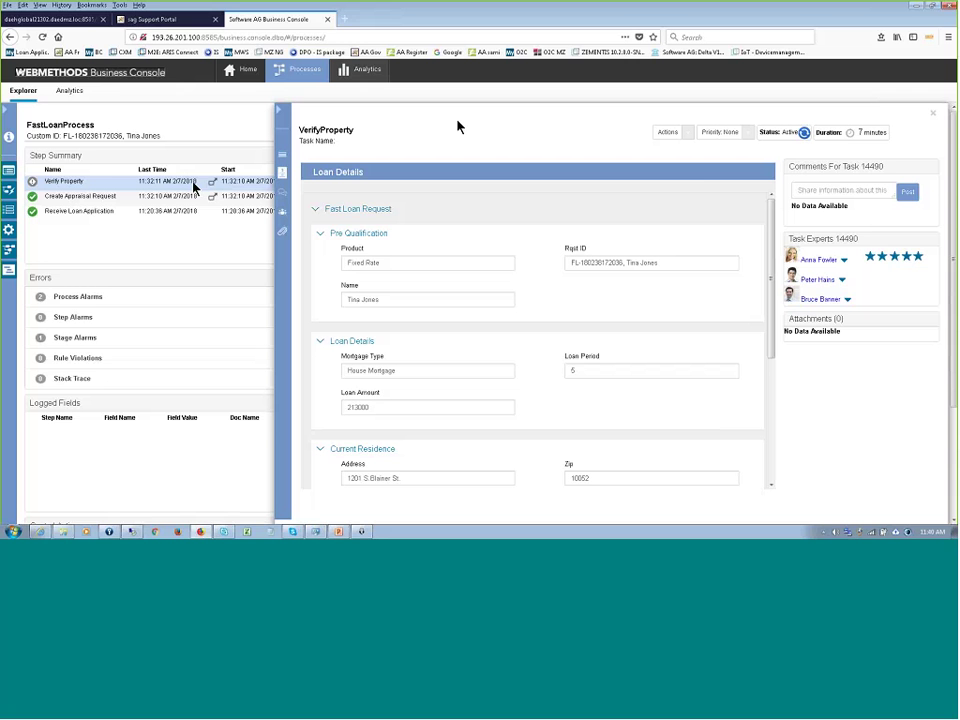
left_click(933, 116)
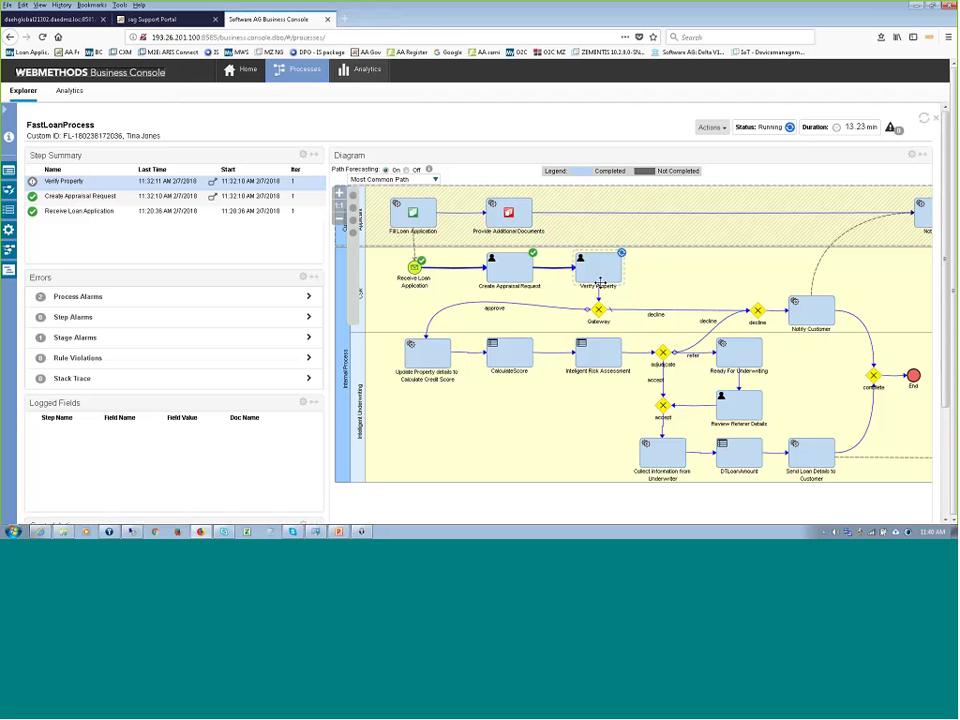
left_click(213, 183)
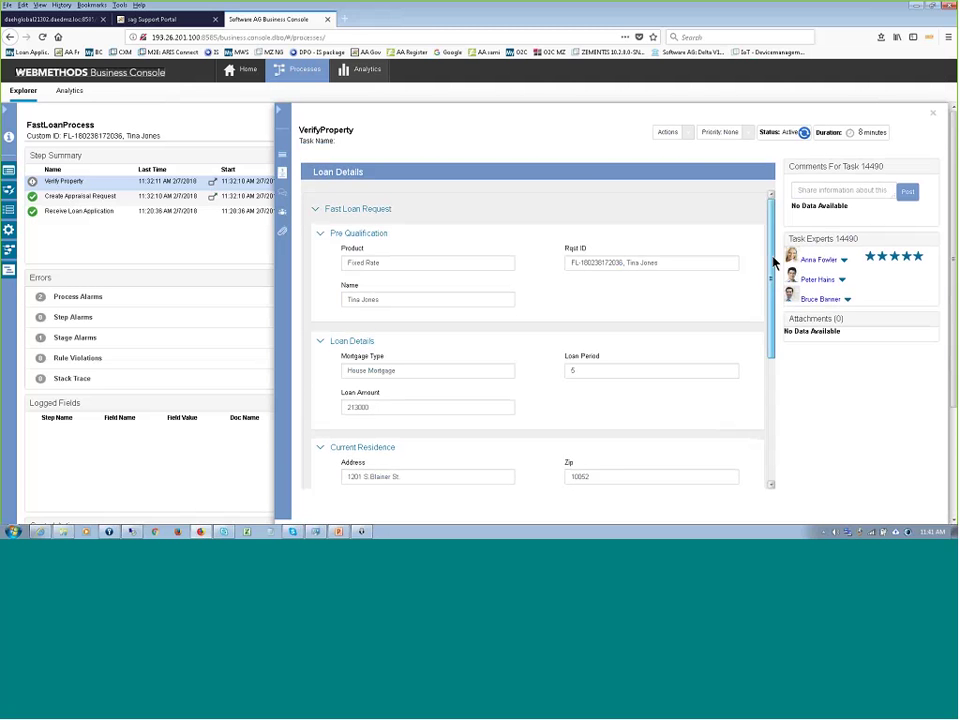
- Enter Primary Total Score 500, set Verification Status to Approved, and submit the loan data
mouse_move(775, 262)
left_mouse_down()
mouse_move(750, 317)
mouse_move(767, 399)
mouse_move(776, 255)
left_mouse_up()
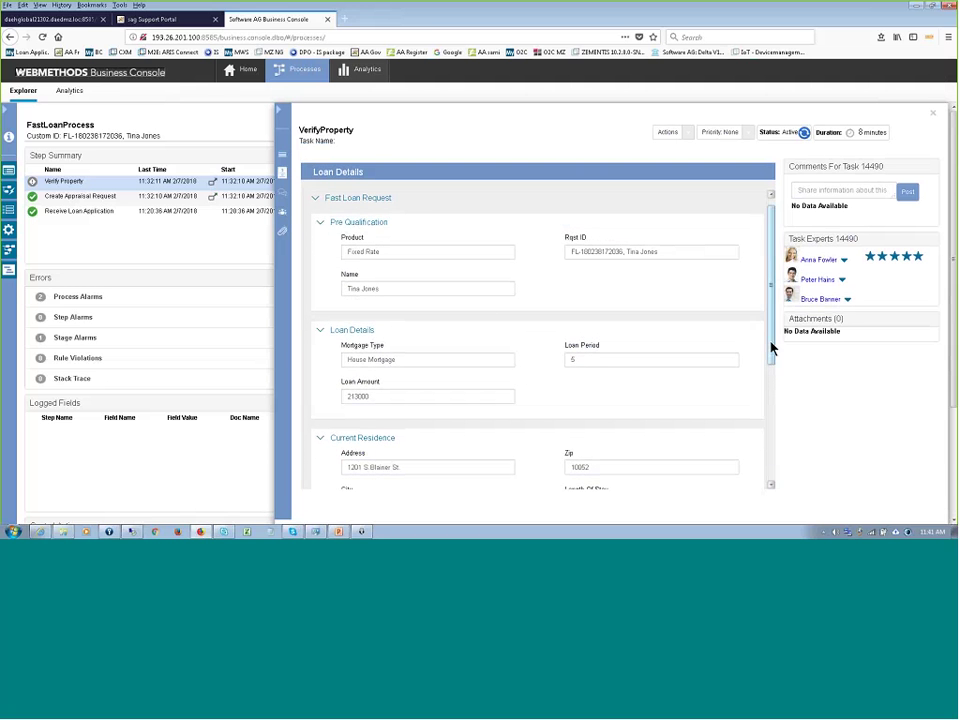
left_click_drag(772, 347, 805, 450)
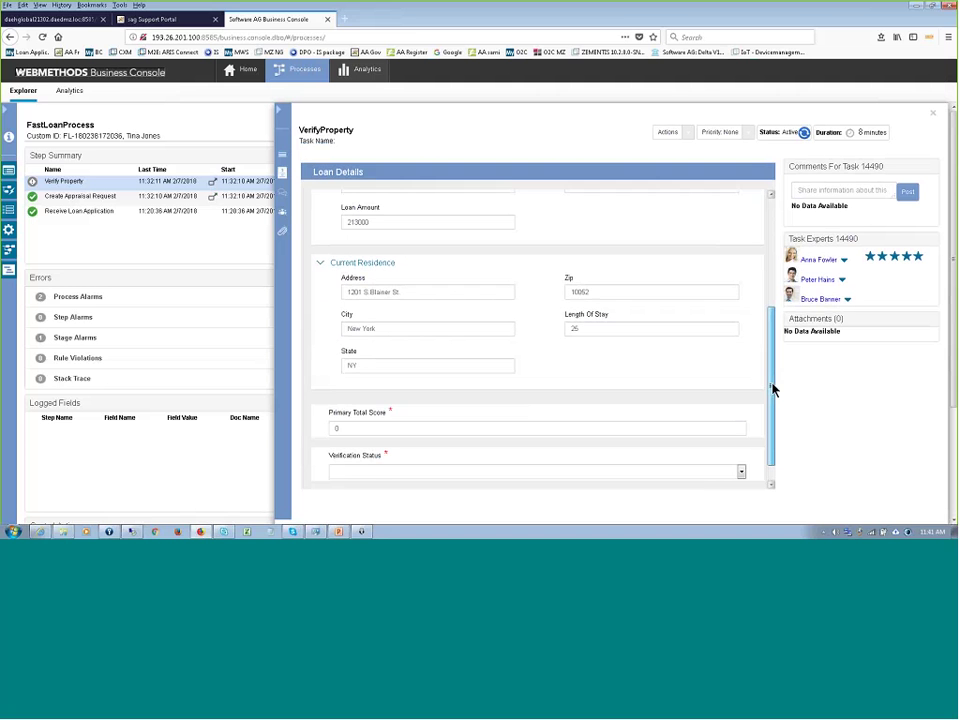
left_click_drag(774, 386, 788, 425)
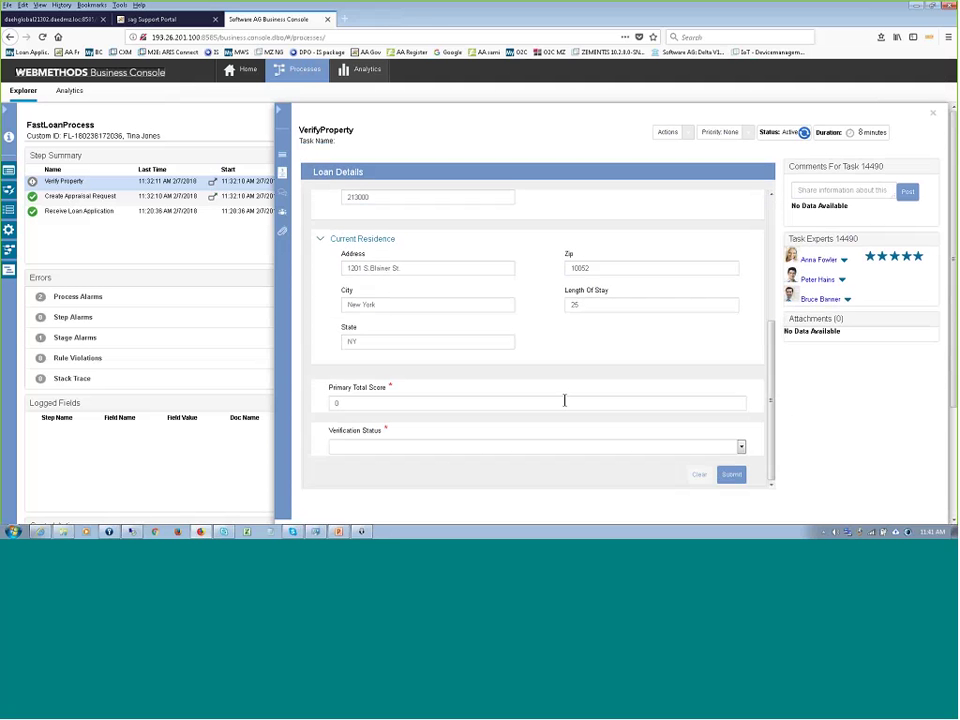
double_click(337, 403)
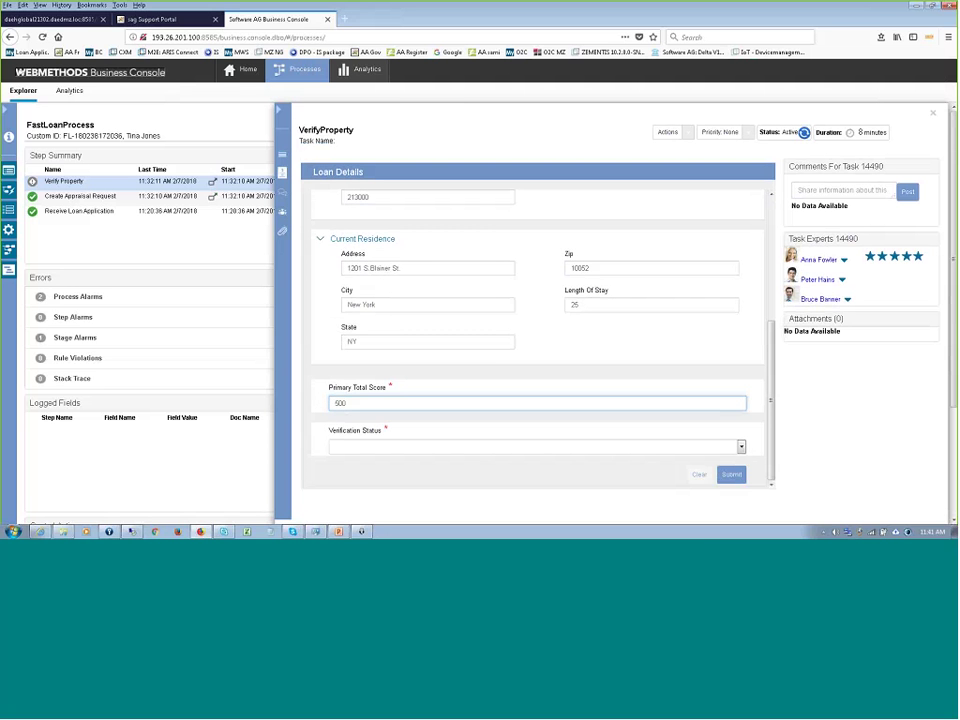
type("500")
left_click(741, 446)
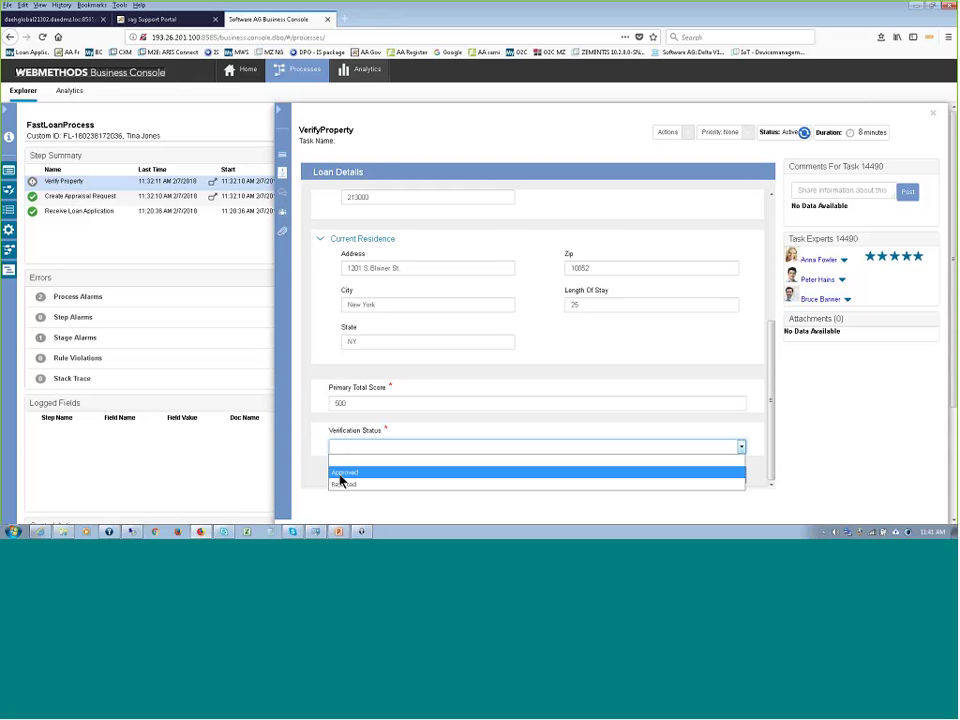
left_click(340, 476)
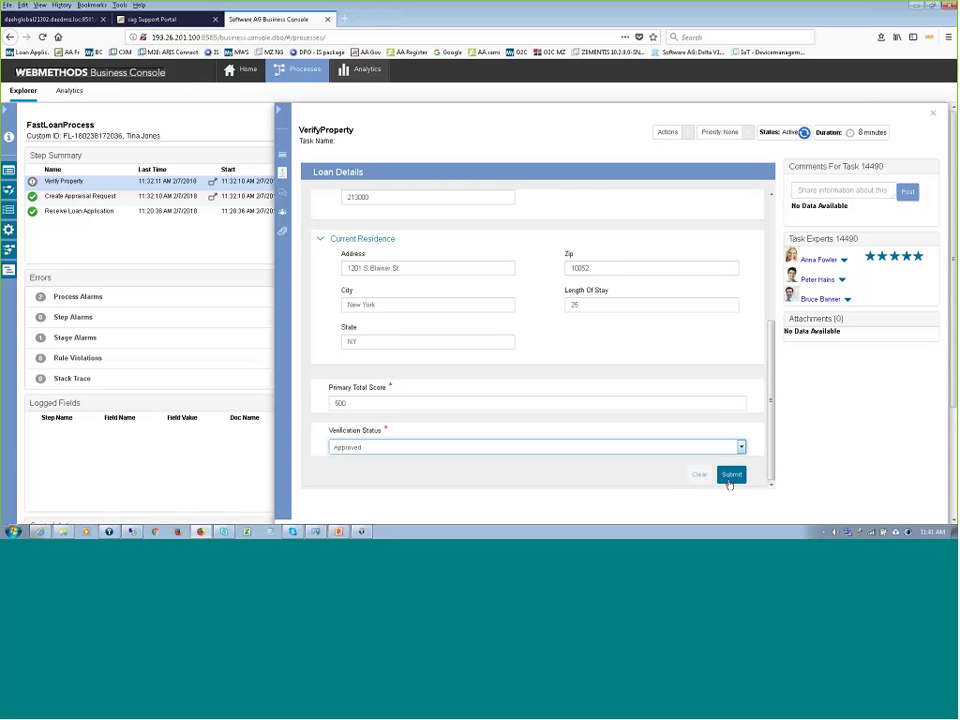
left_click(729, 476)
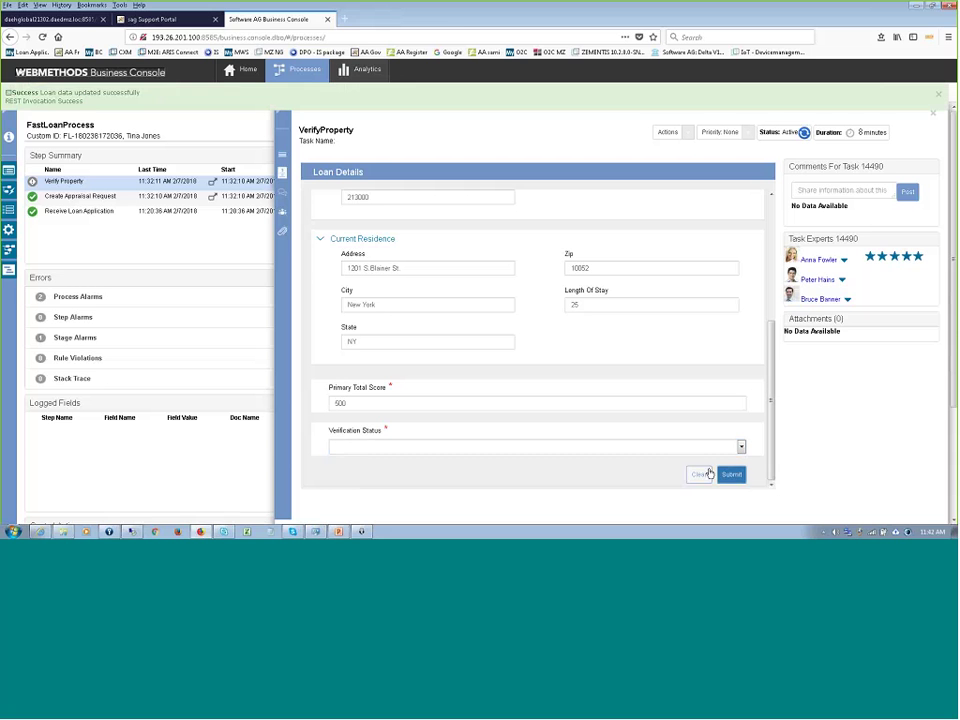
left_click(938, 94)
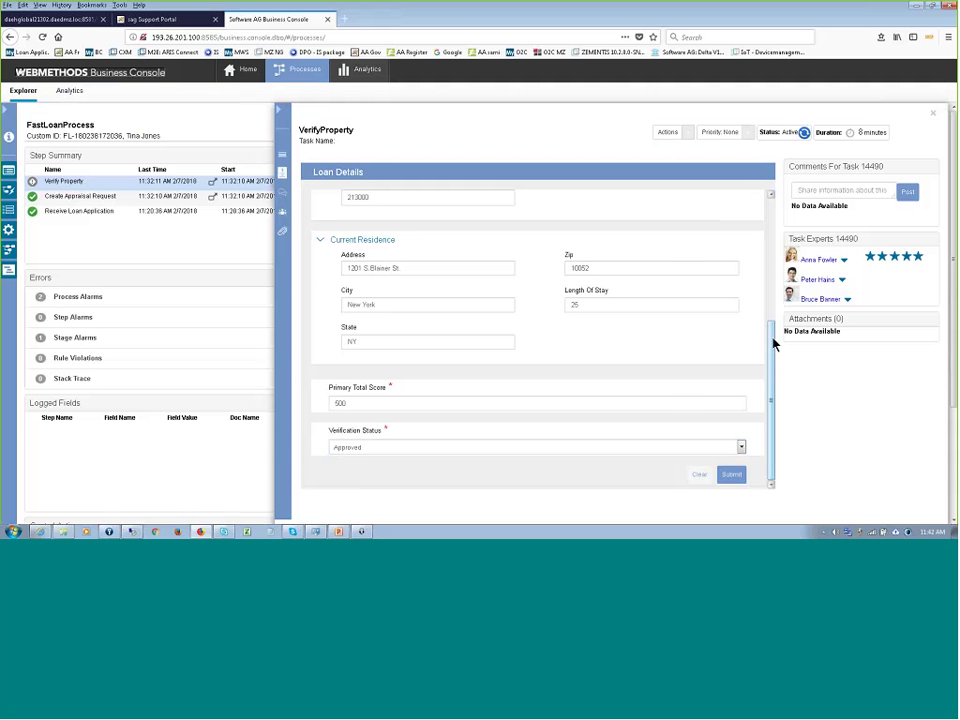
- Return to the top of the Loan Details form and expand the VerifyProperty task's Actions list
scroll(774, 339, "up", 2)
scroll(778, 199, "up", 3)
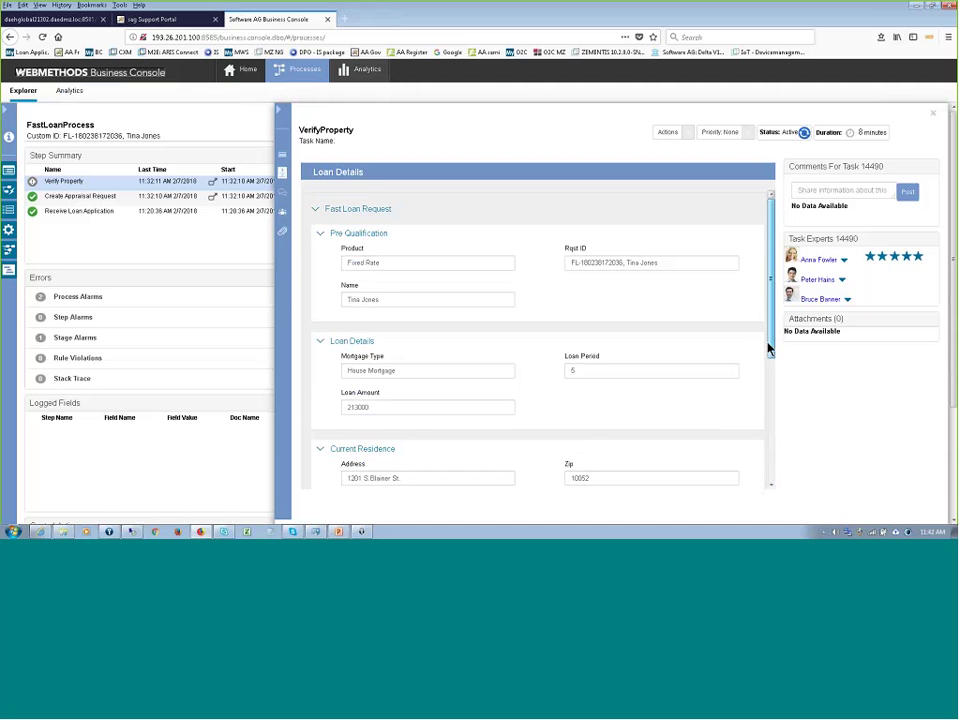
left_click_drag(771, 343, 771, 273)
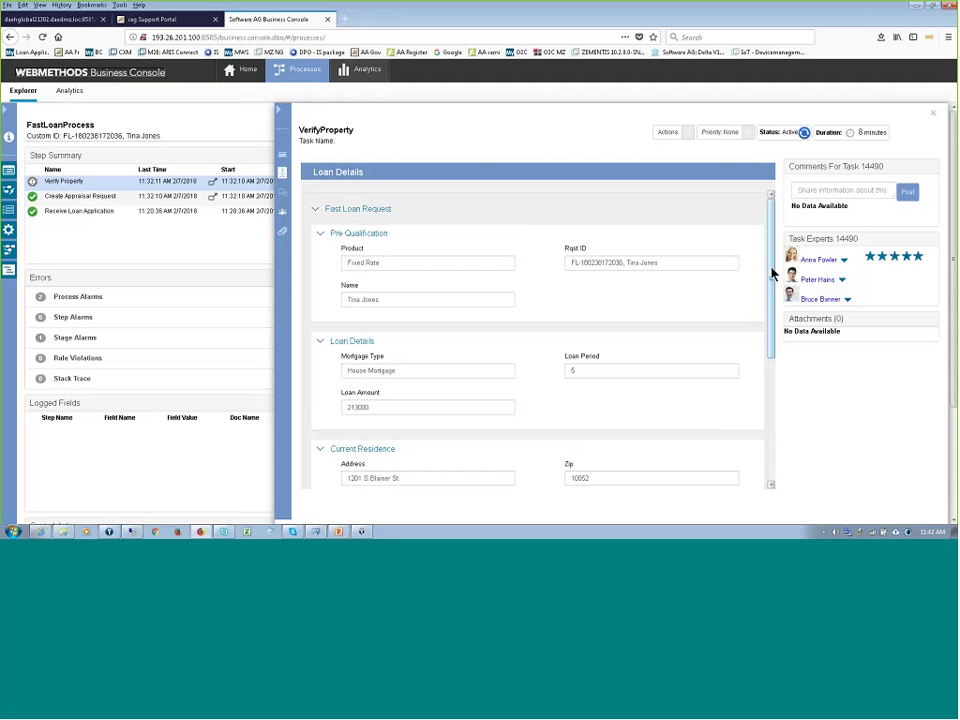
left_click_drag(772, 273, 773, 275)
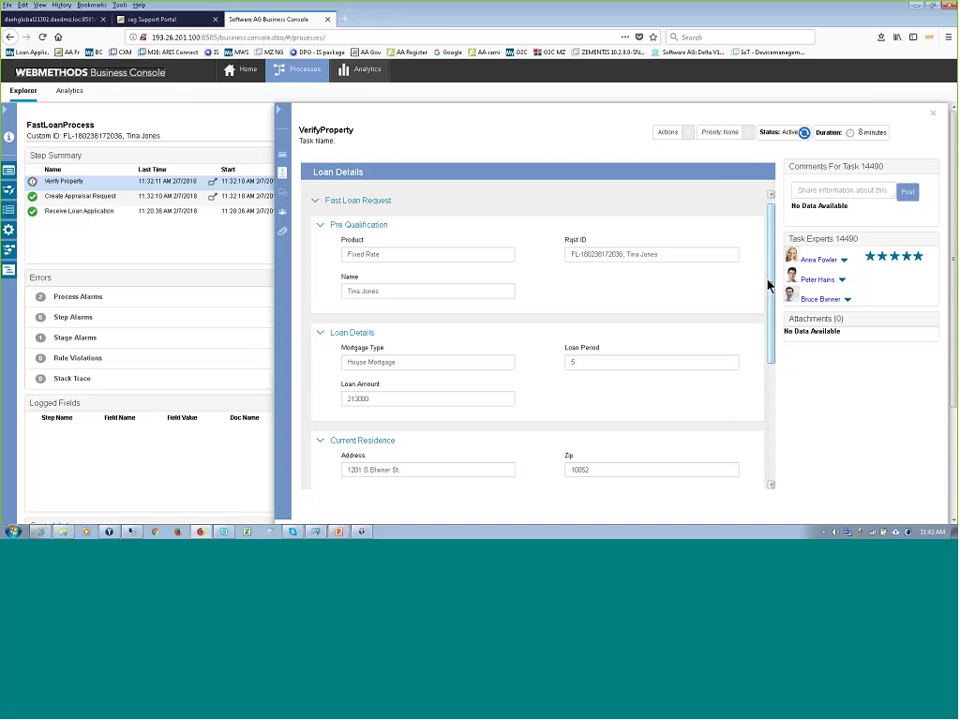
left_click(688, 134)
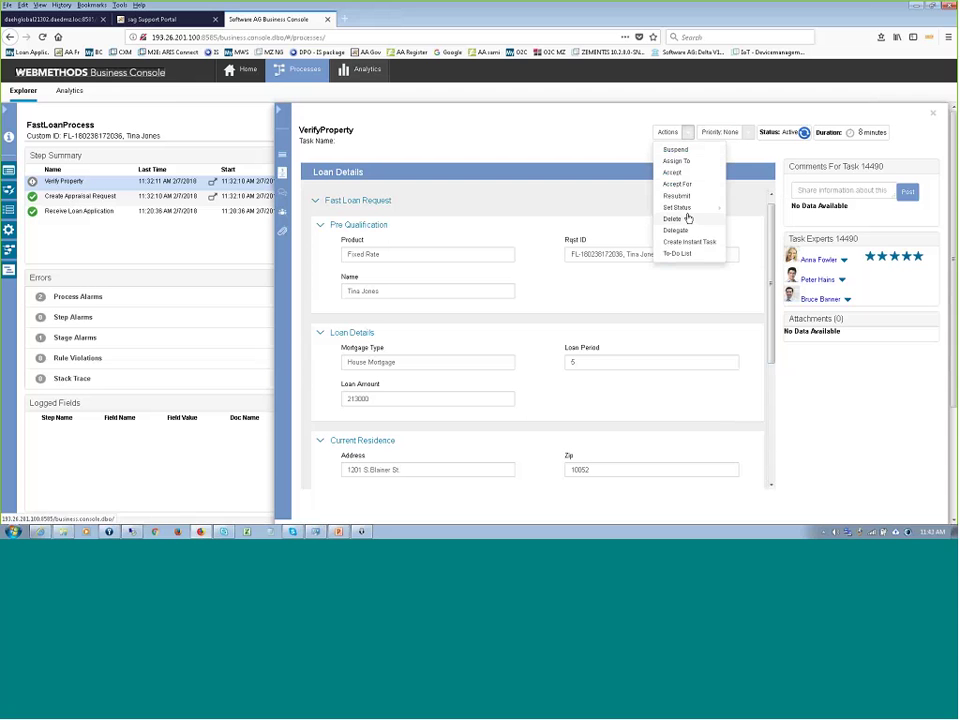
- Set the VerifyProperty task (ID 14490) status to Completed, confirm it, and close the task panel
mouse_move(694, 208)
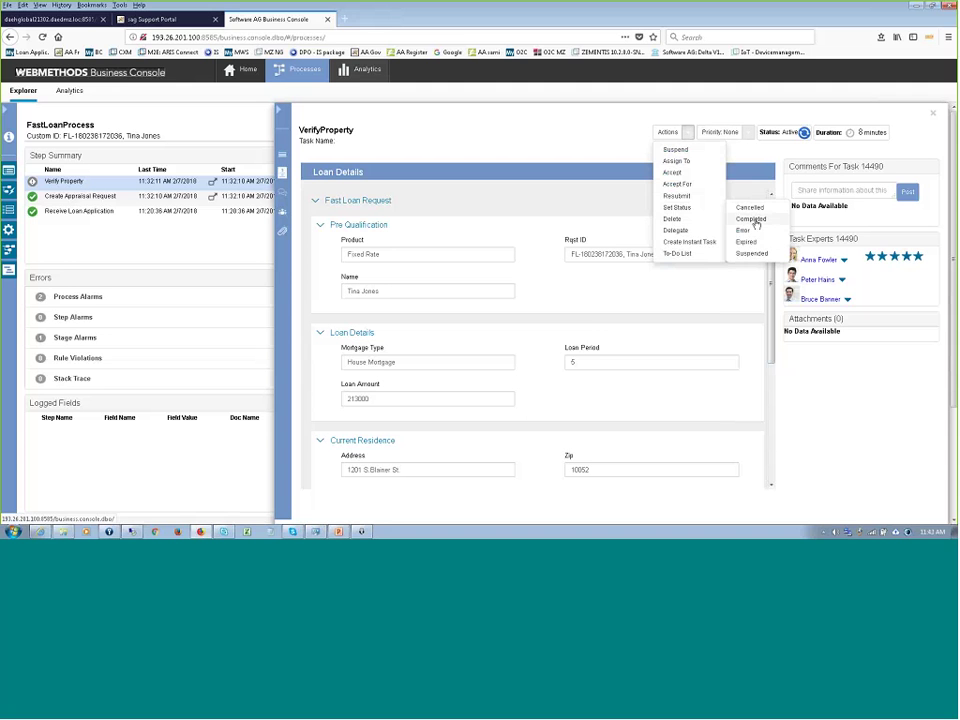
left_click(752, 220)
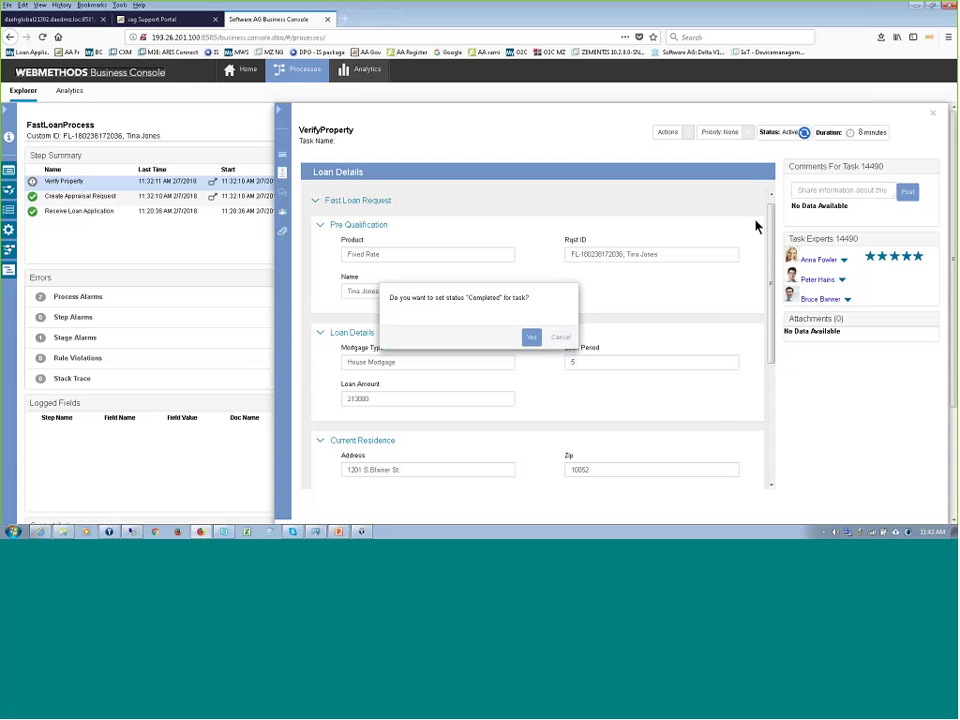
left_click(532, 338)
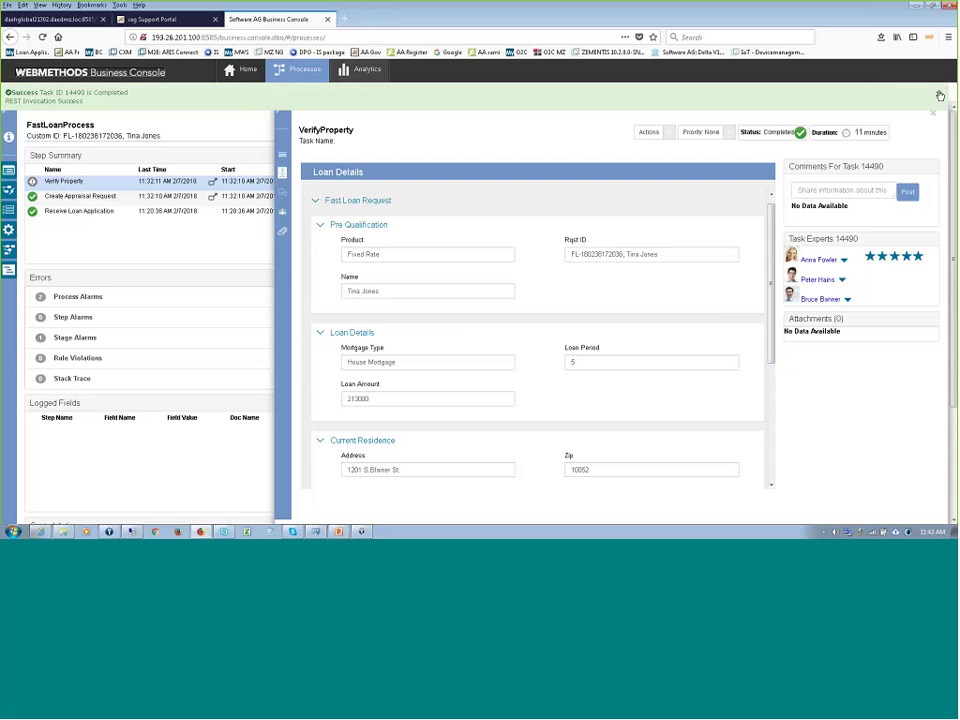
left_click(940, 95)
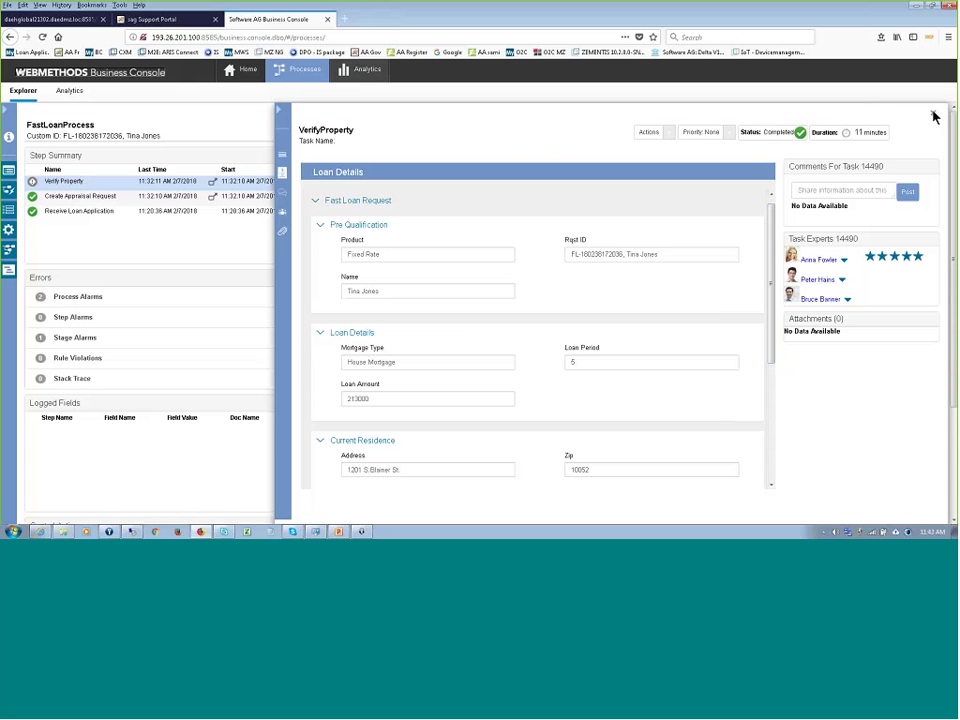
left_click(933, 115)
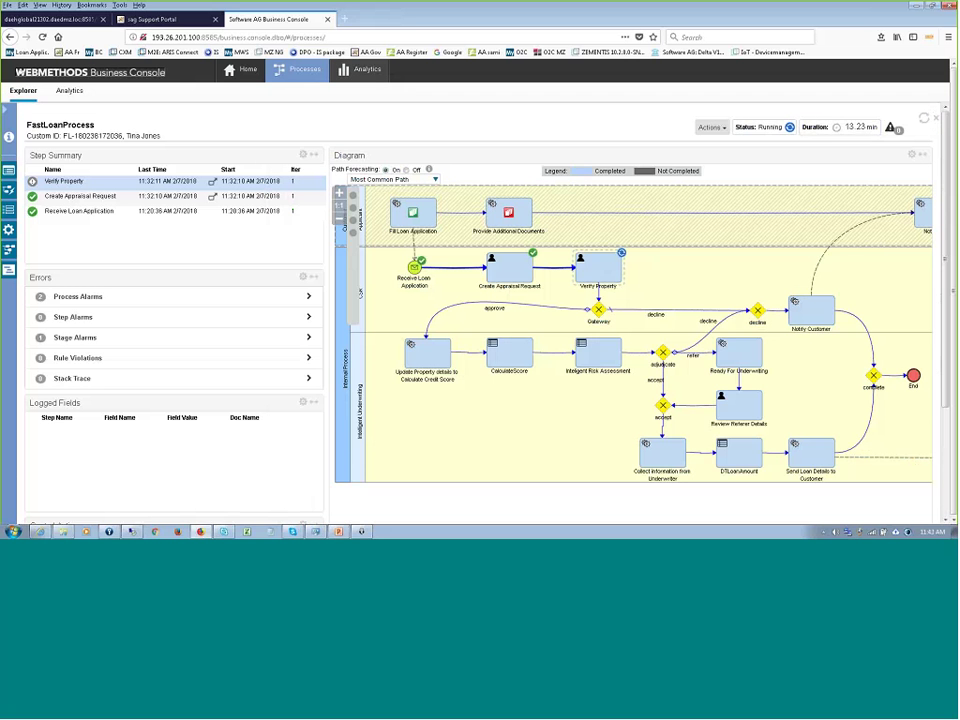
- Set a breakpoint on a process step, then refresh the instance to show it waiting at Review Referer Details
left_click(708, 343)
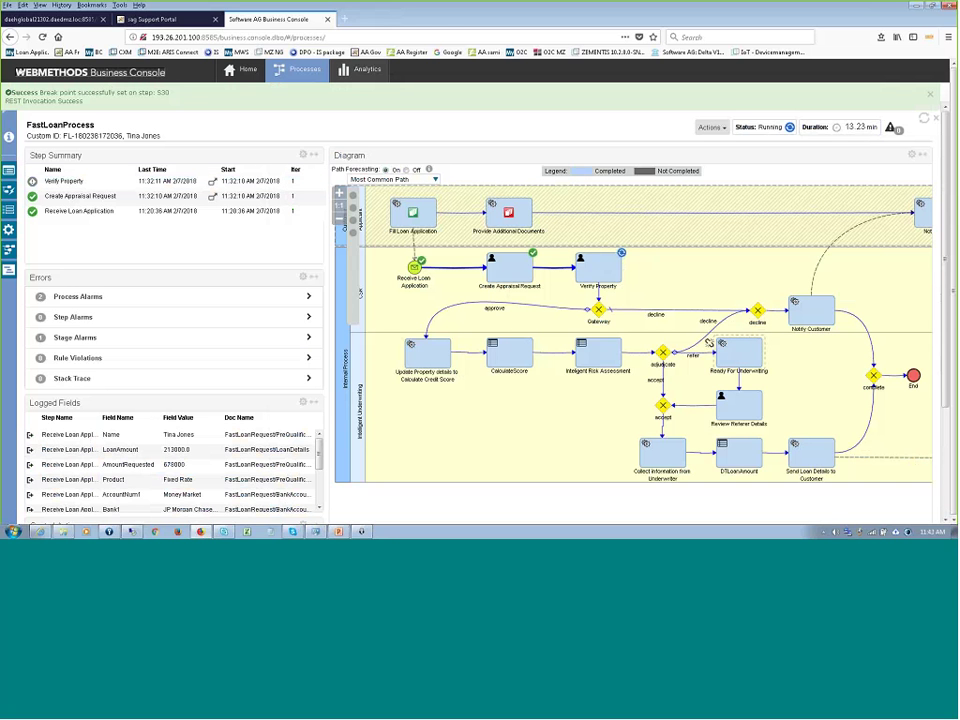
left_click(930, 94)
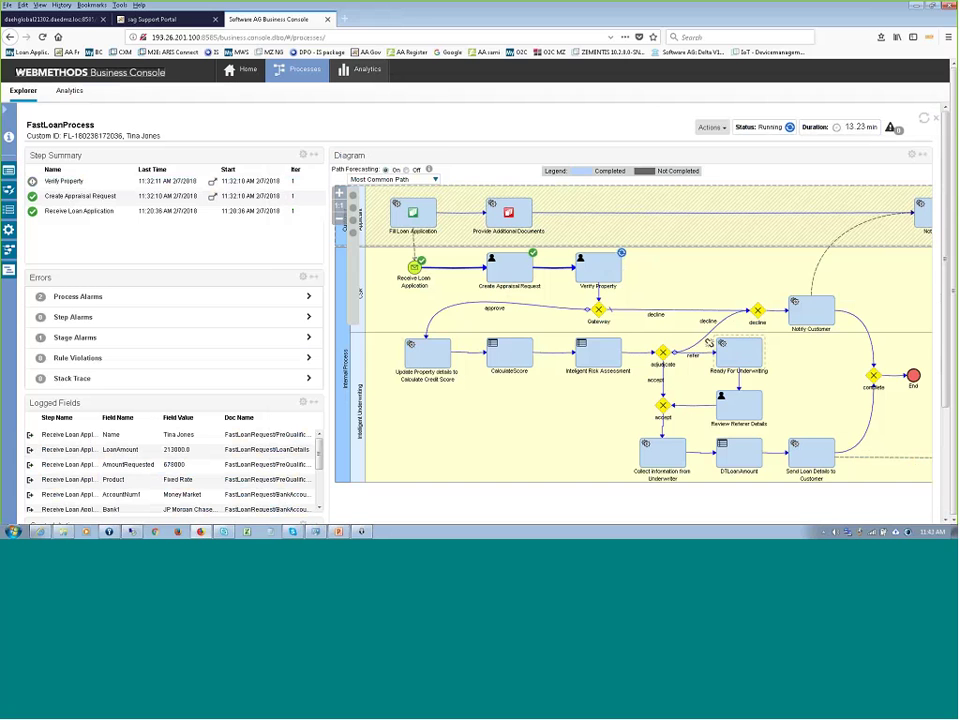
left_click(924, 118)
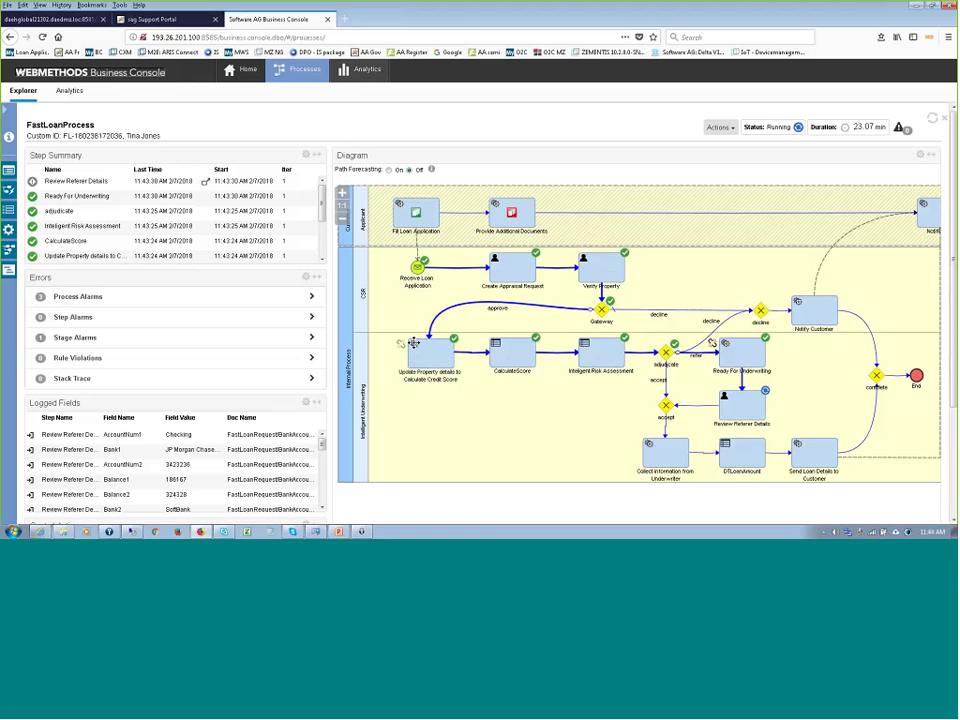
- Select the CalculateScore step to show Intelligent Risk Assessment's entry, which has no logged fields
left_click(510, 358)
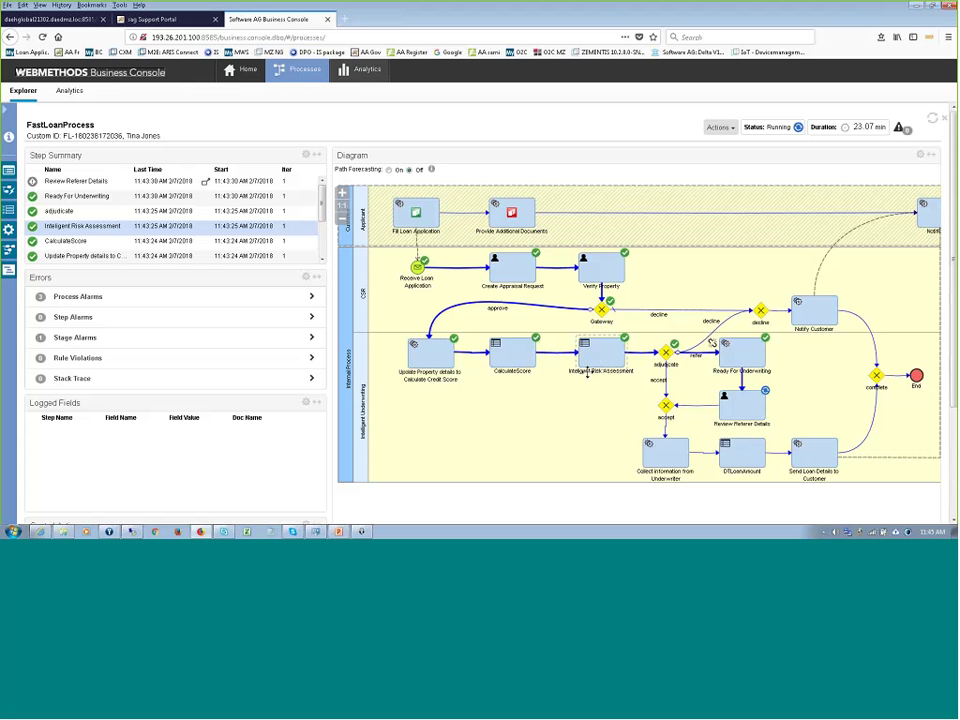
- In Designer, restore the workspace, select CalculateScore, and switch to the Rules Development perspective
left_click(138, 528)
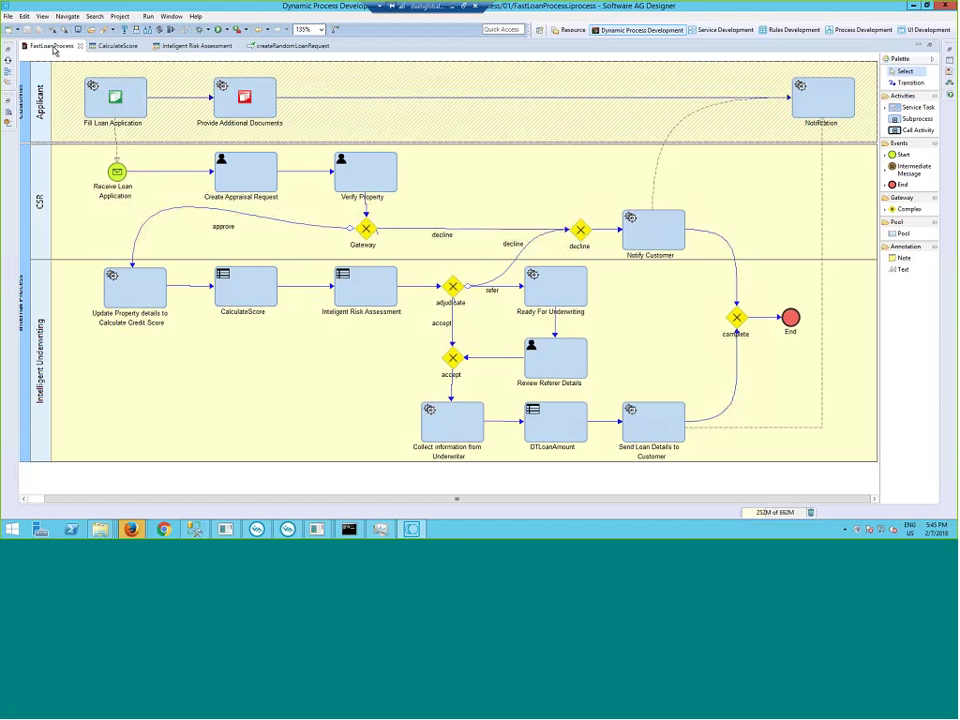
double_click(50, 46)
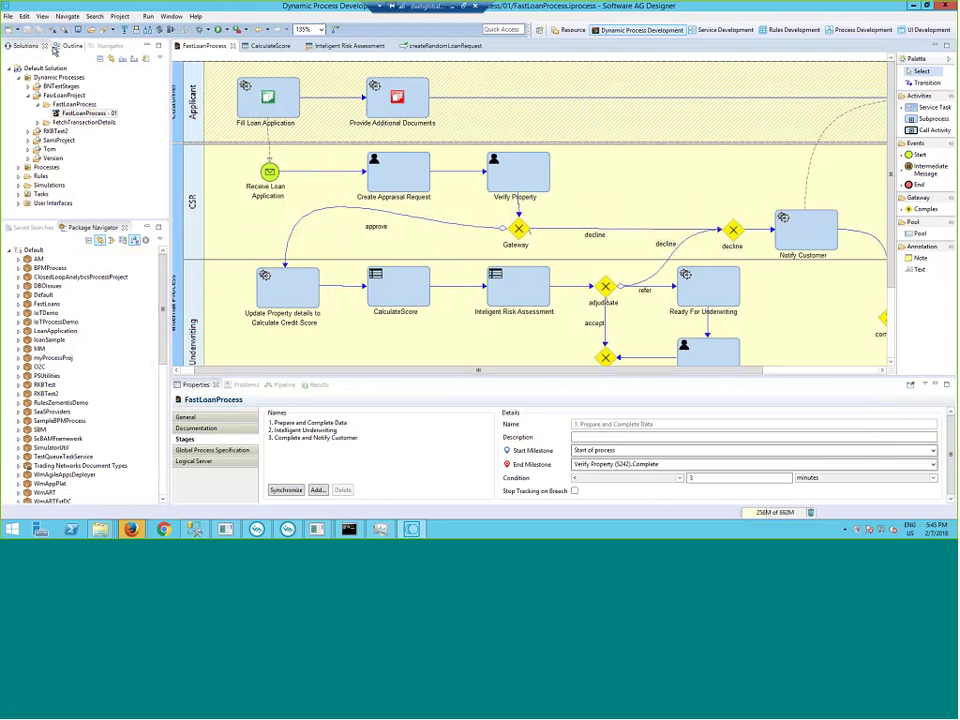
left_click(390, 287)
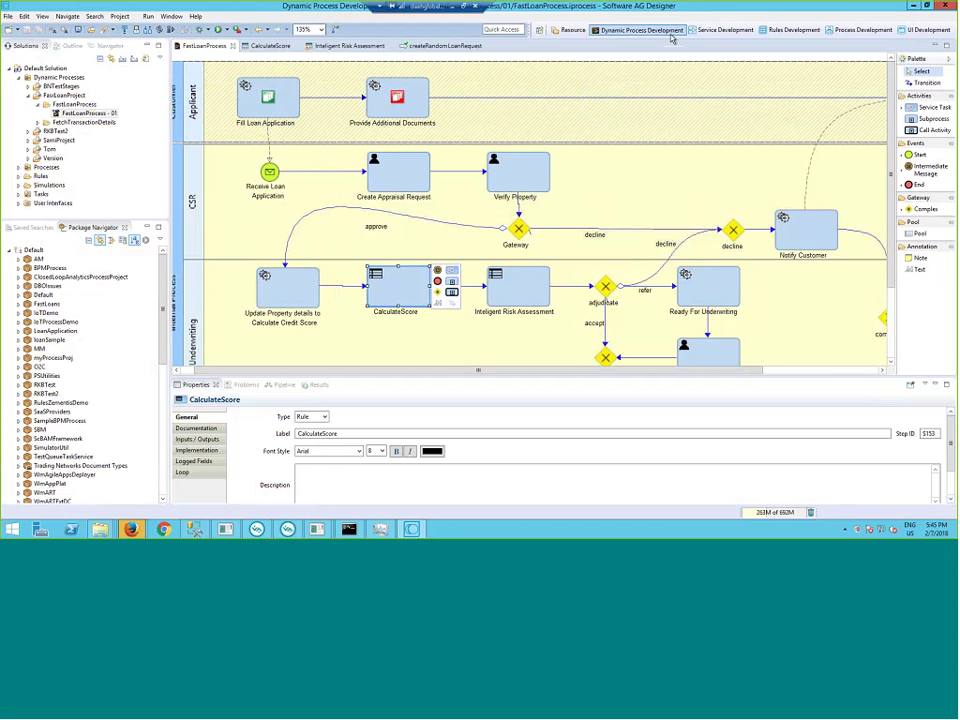
left_click(782, 31)
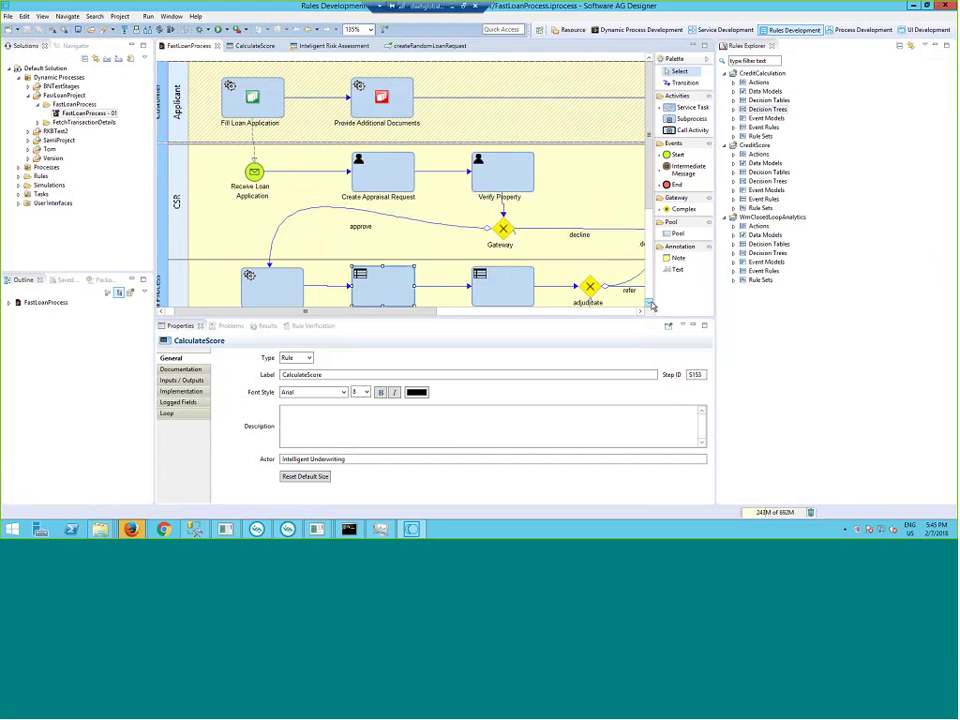
left_click(650, 303)
left_click(653, 306)
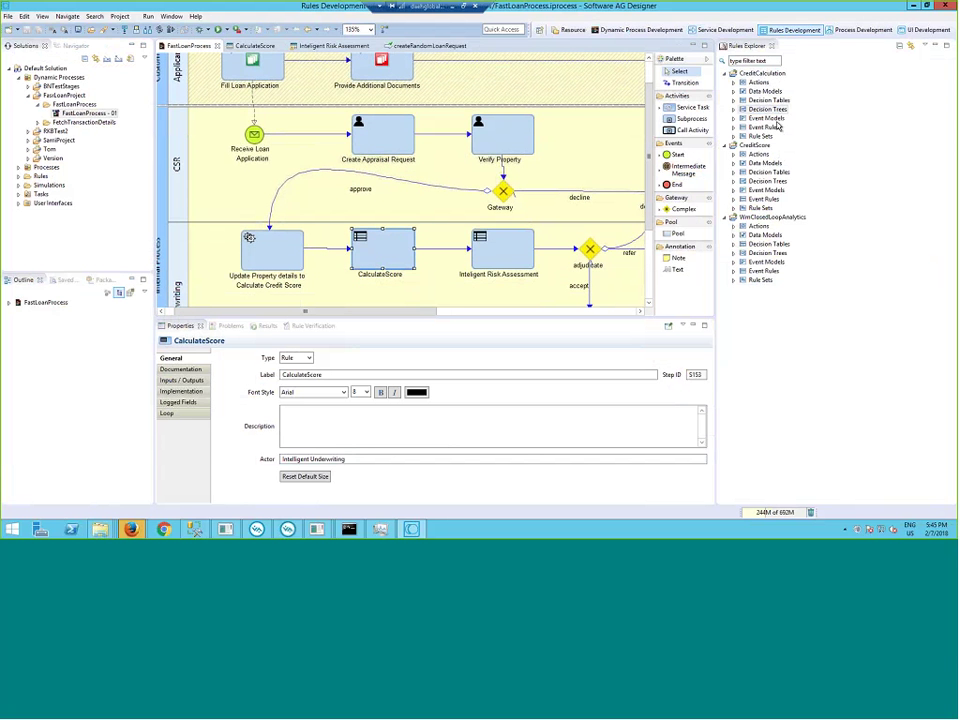
- Open the CalculateScore decision table and select its CreditBalance condition column
left_click(255, 46)
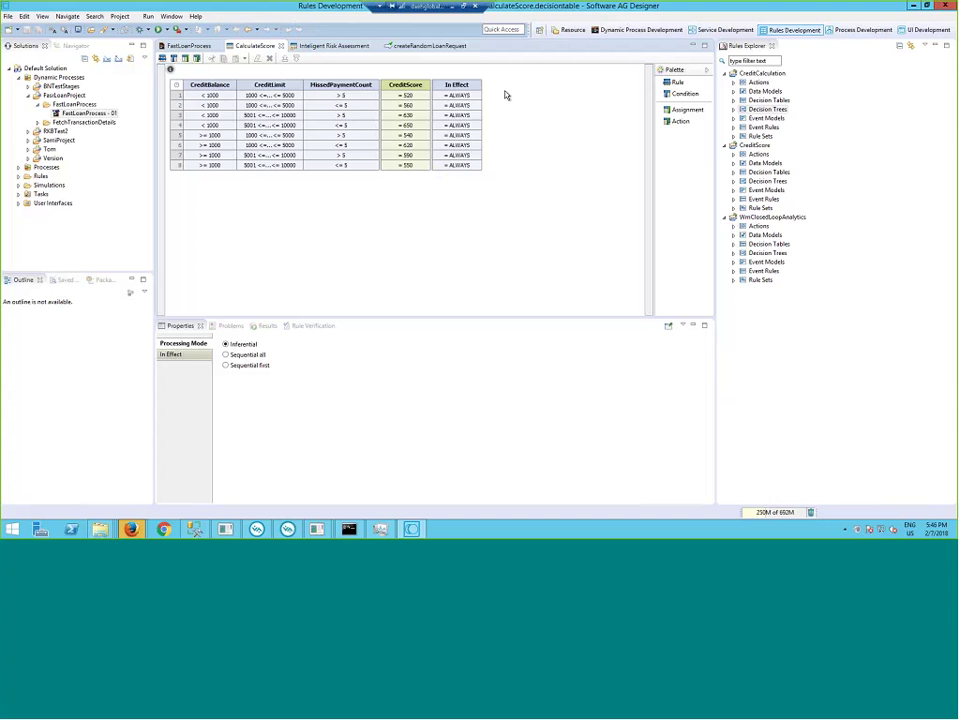
left_click(222, 87)
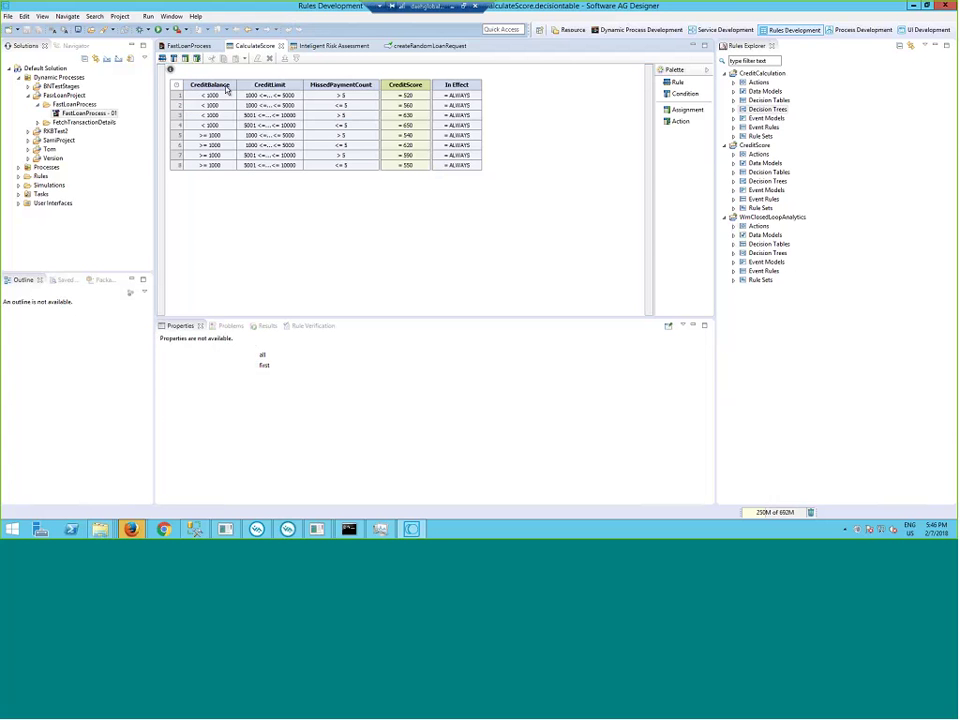
double_click(211, 96)
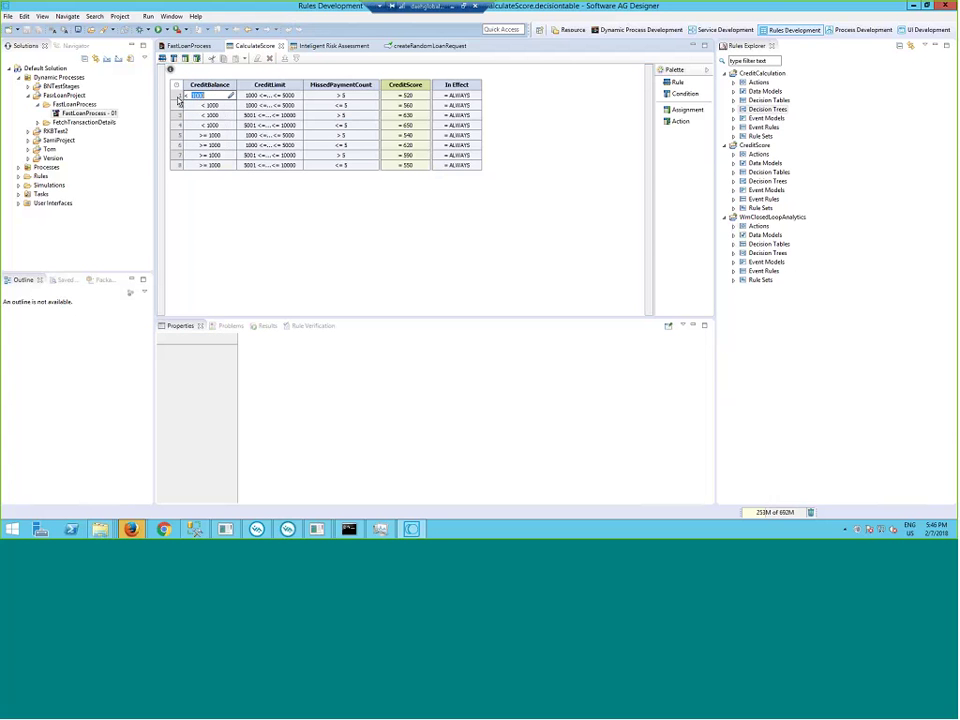
double_click(270, 96)
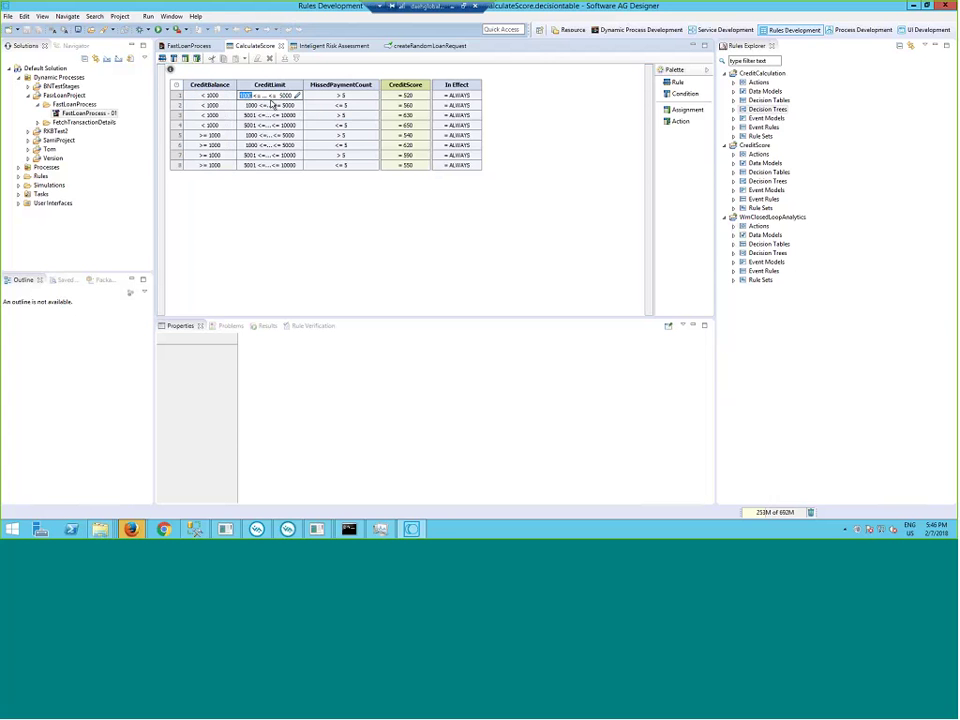
double_click(341, 97)
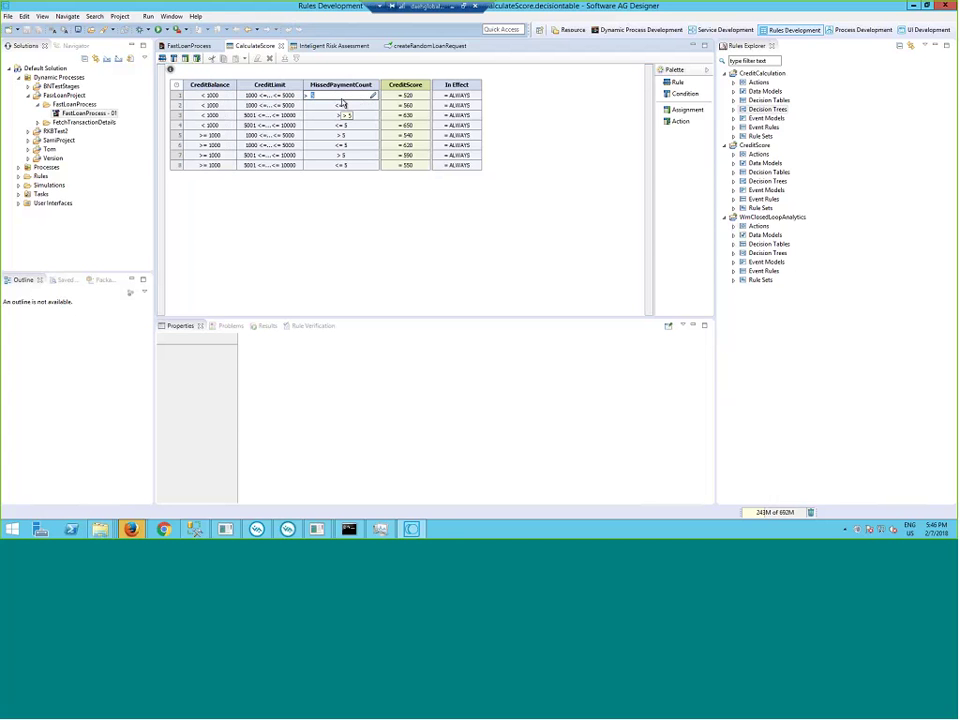
double_click(418, 96)
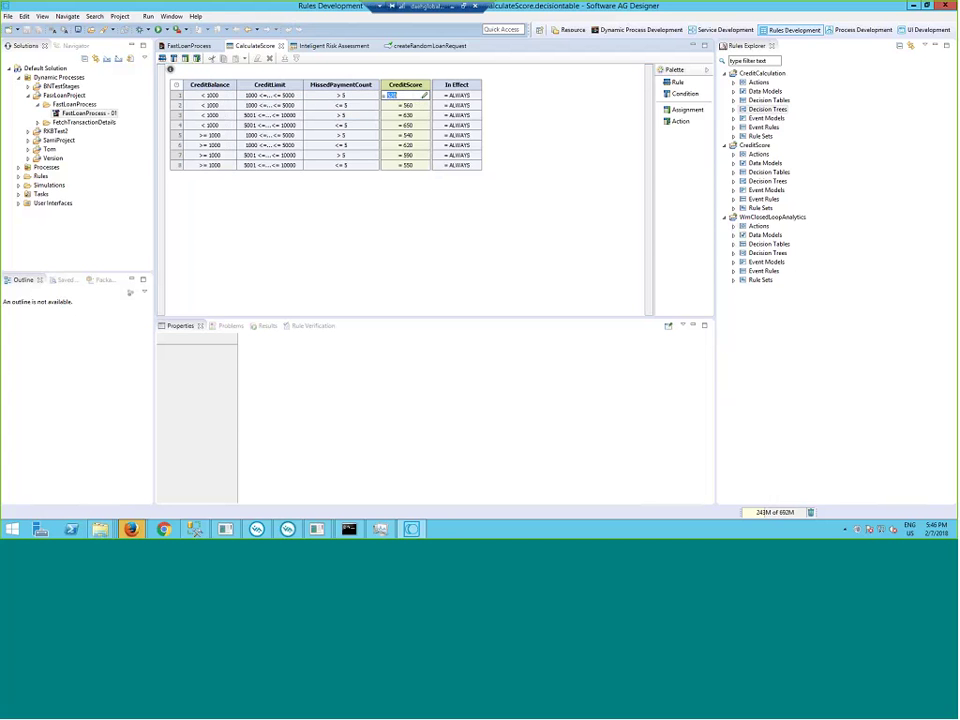
key("Return")
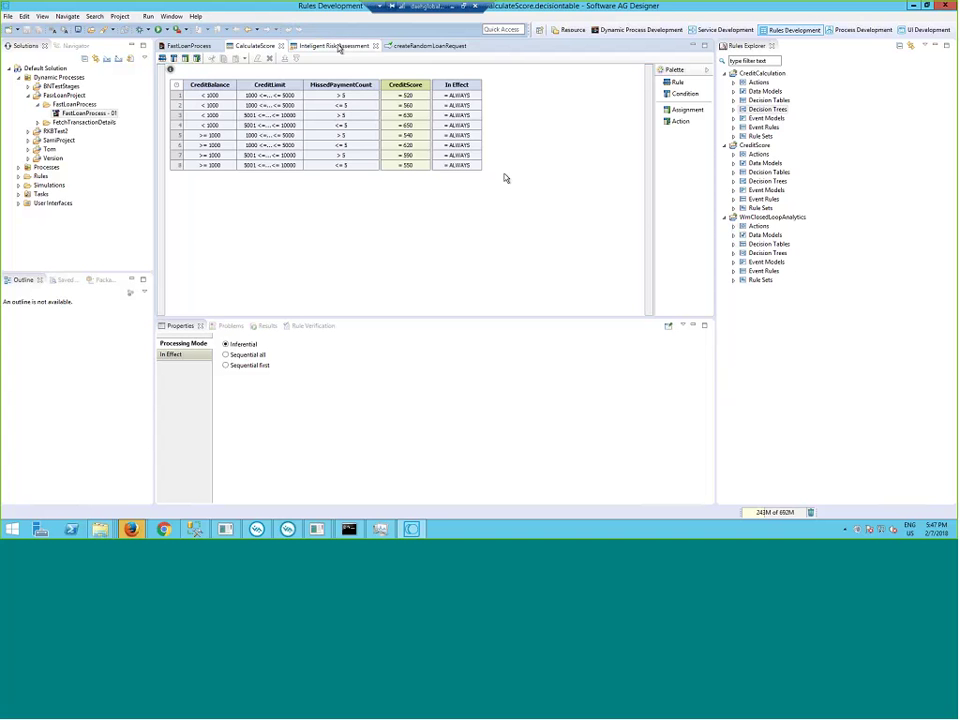
left_click(338, 46)
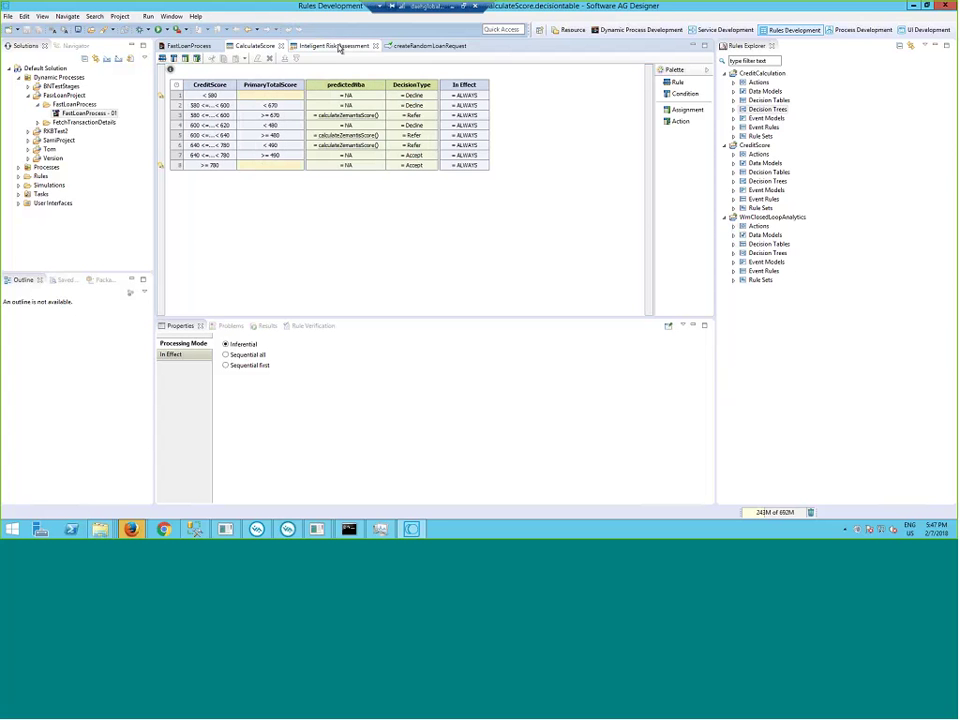
left_click(188, 46)
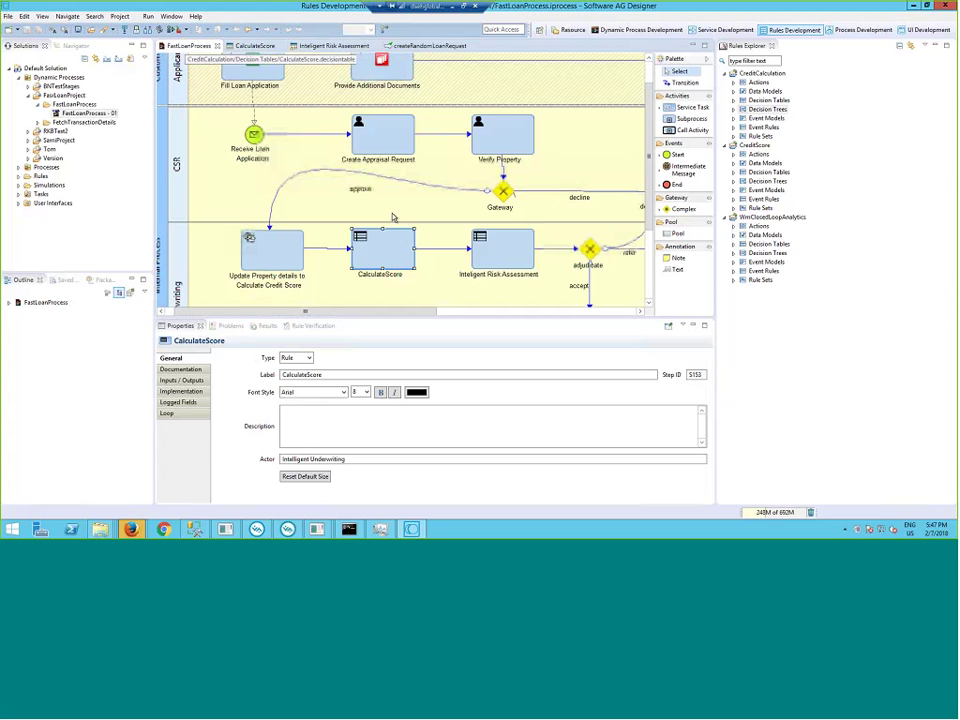
left_click(500, 250)
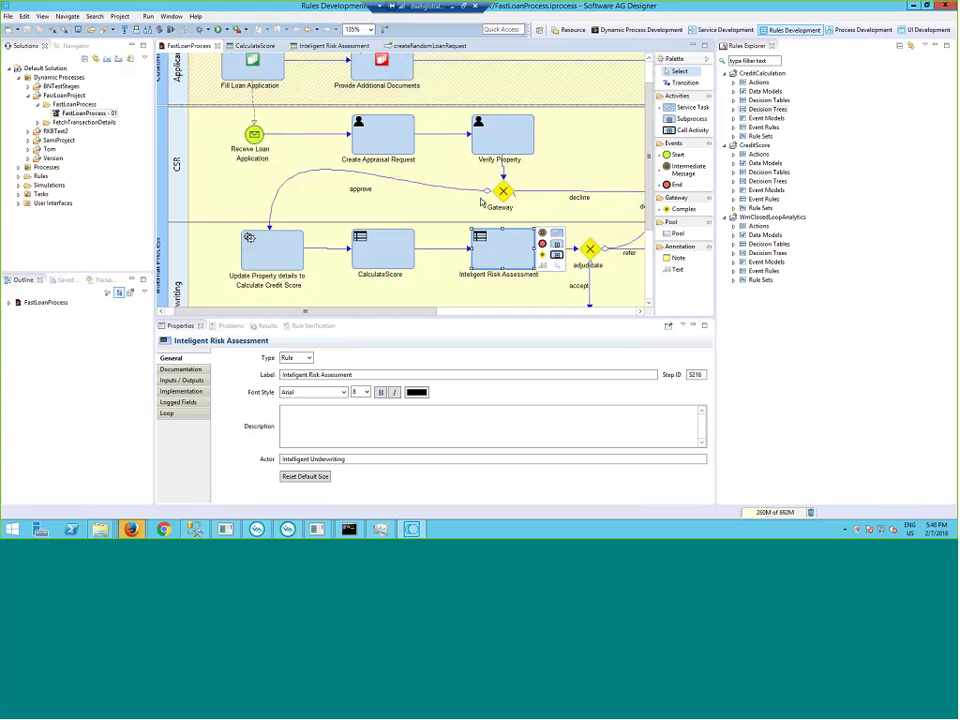
left_click(334, 46)
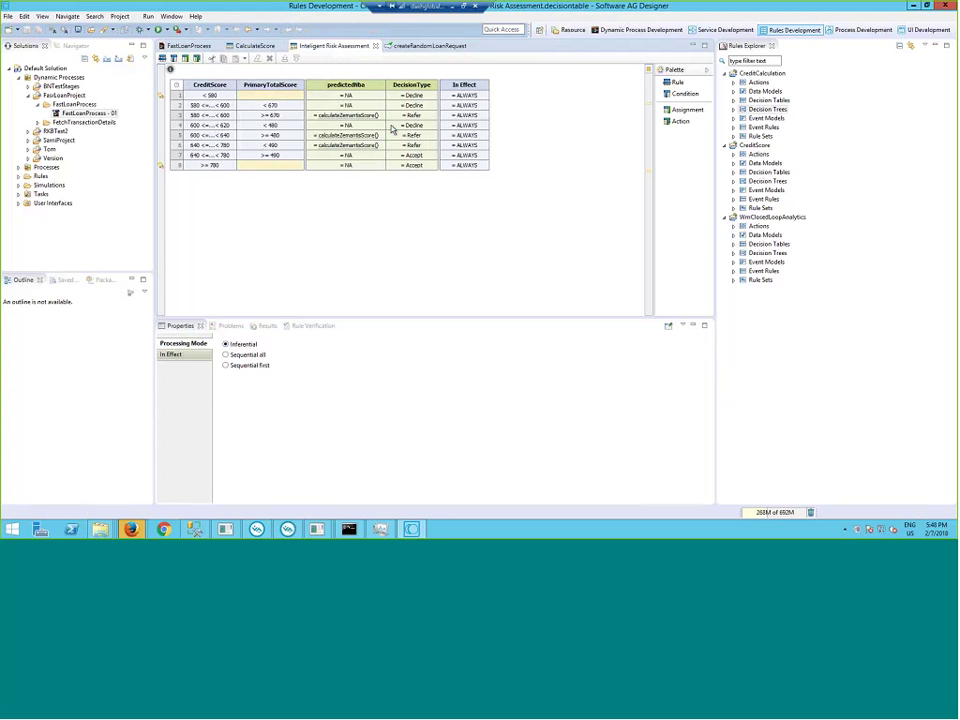
left_click(262, 46)
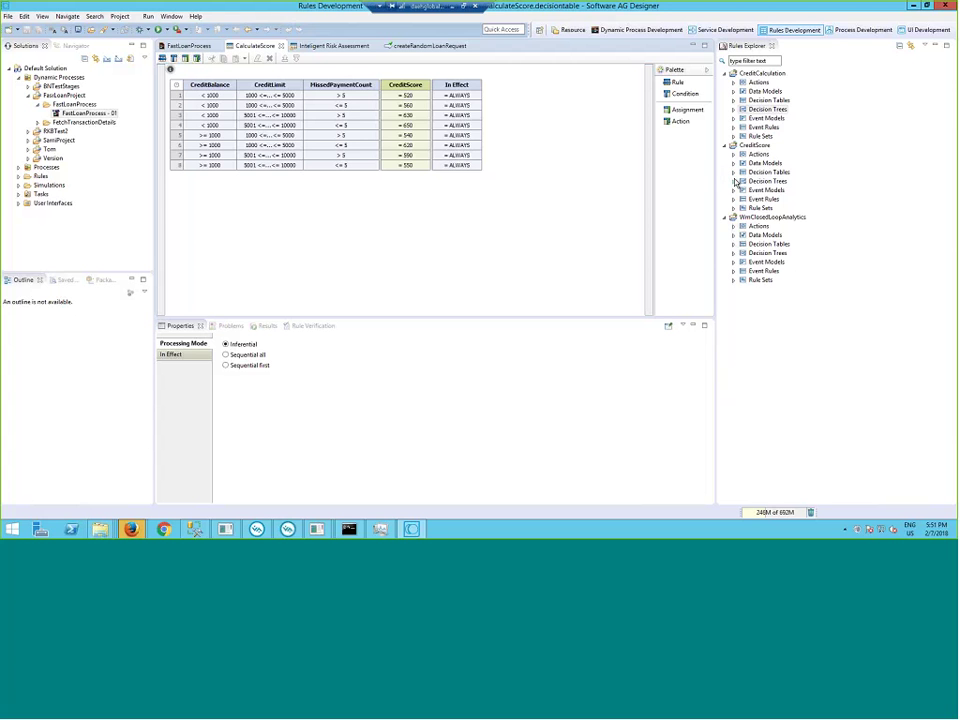
- Check the Decision Trees category and CalculateScore table, then open the Intelligent Risk Assessment decision table
left_click(767, 109)
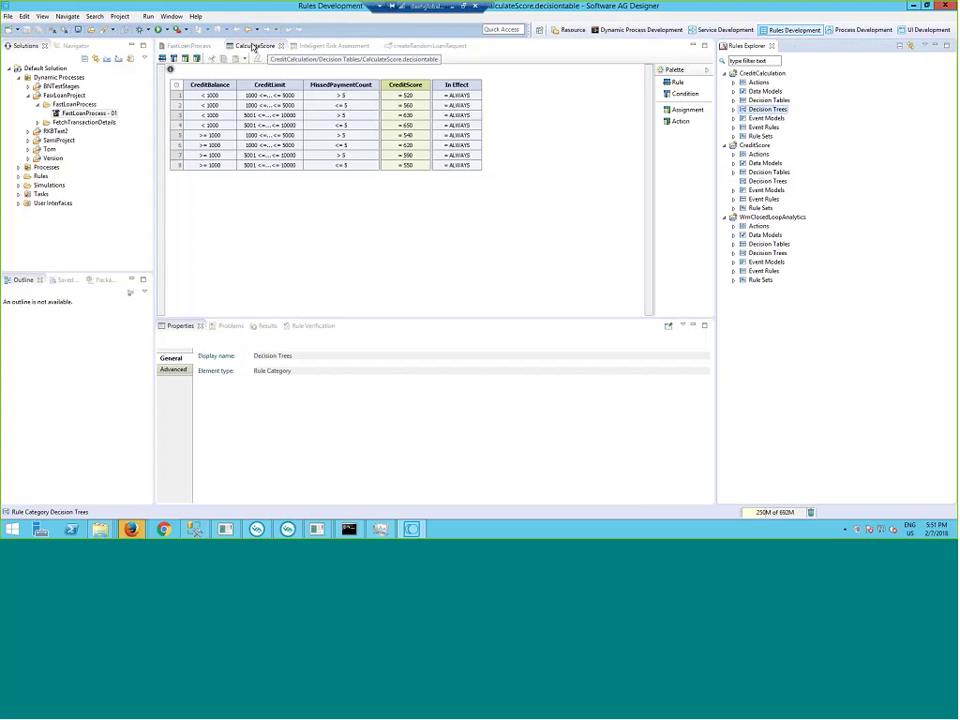
left_click(253, 46)
left_click(322, 46)
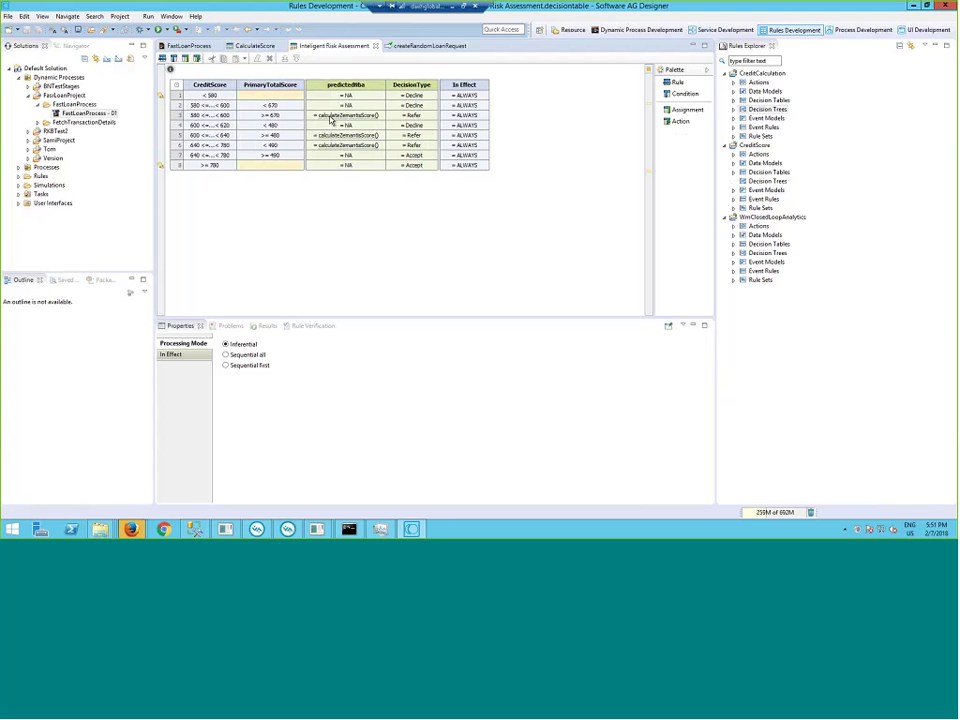
- Expand CreditScore in the Rules Explorer to list its decision tables
mouse_move(377, 121)
mouse_move(363, 141)
left_click(741, 180)
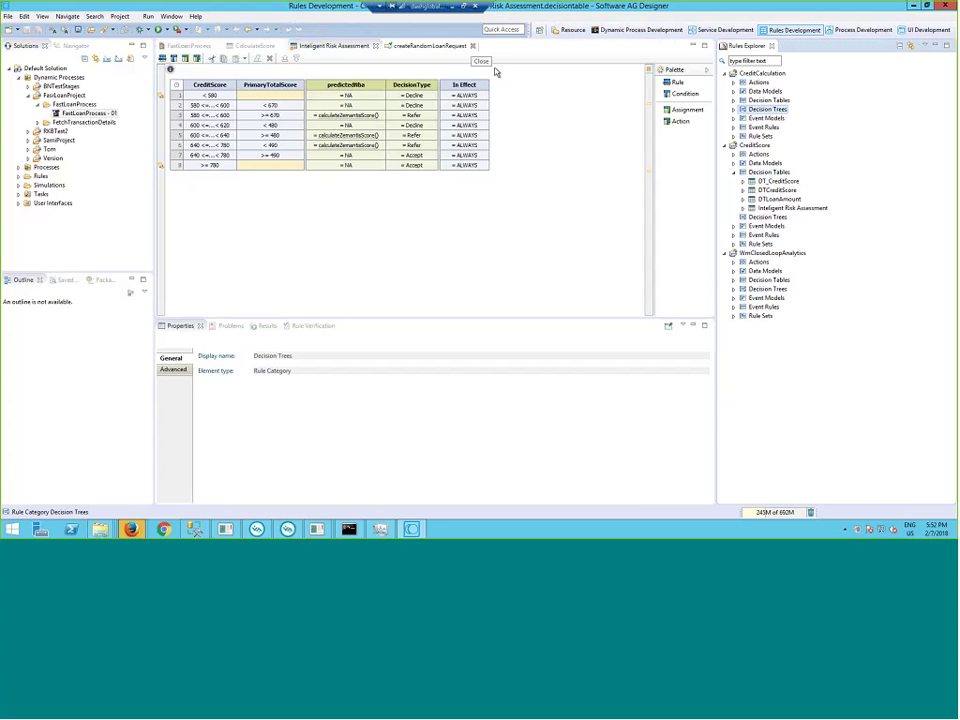
- Switch to the FastLoanProcess diagram, maximize its editor, and select the Intelligent Risk Assessment task
left_click(204, 47)
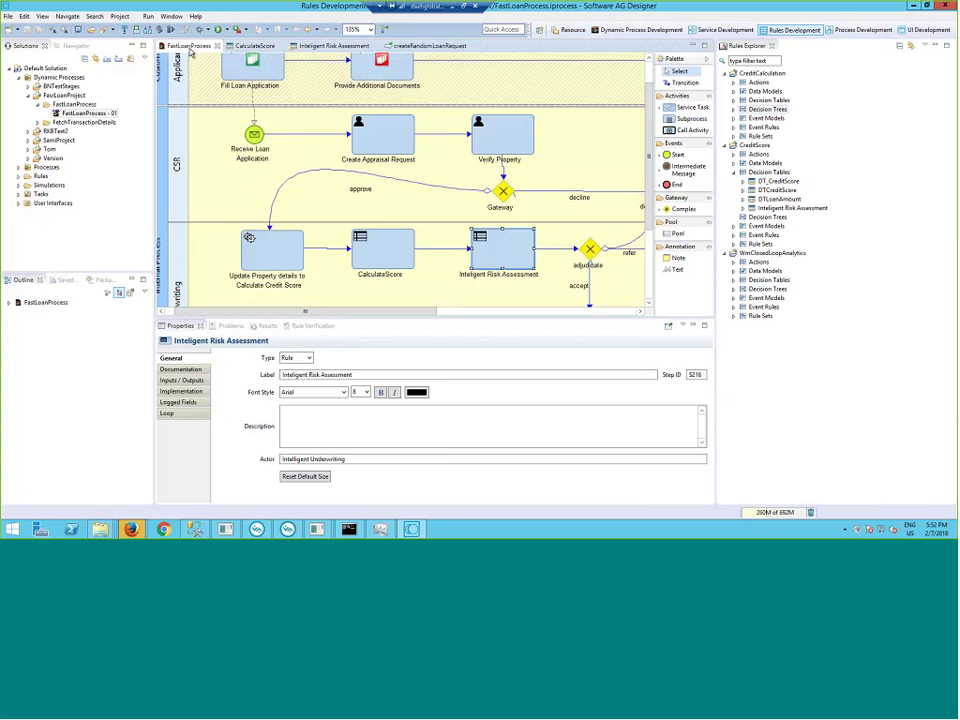
double_click(190, 47)
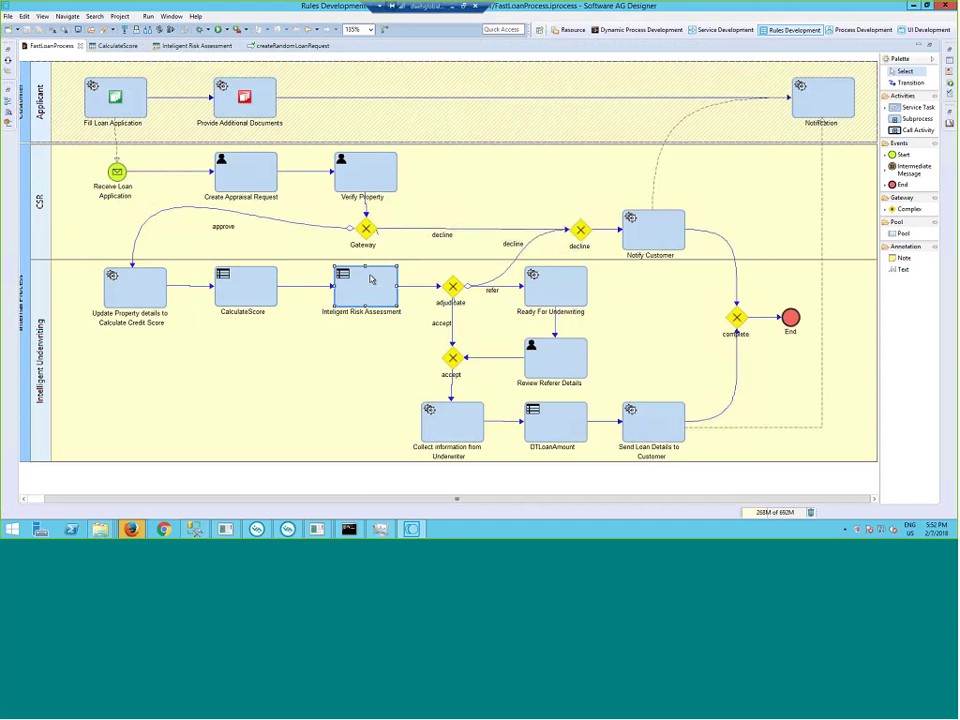
left_click(371, 279)
mouse_move(131, 530)
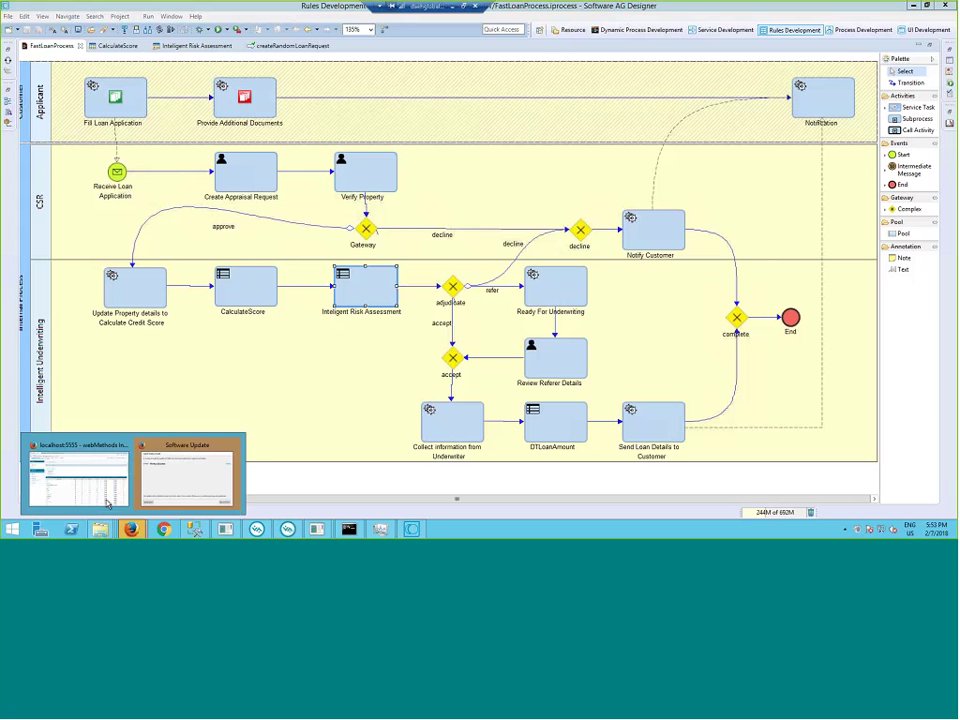
- Return to Firefox and set a breakpoint on the Collect information from Underwriter step (S156)
left_click(98, 499)
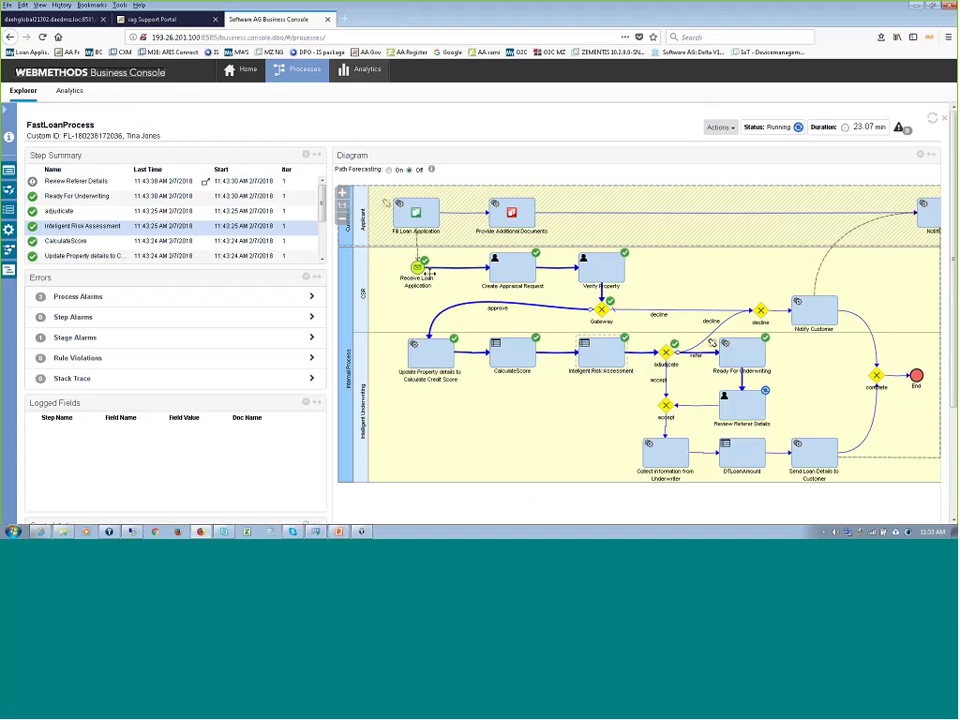
left_click(636, 449)
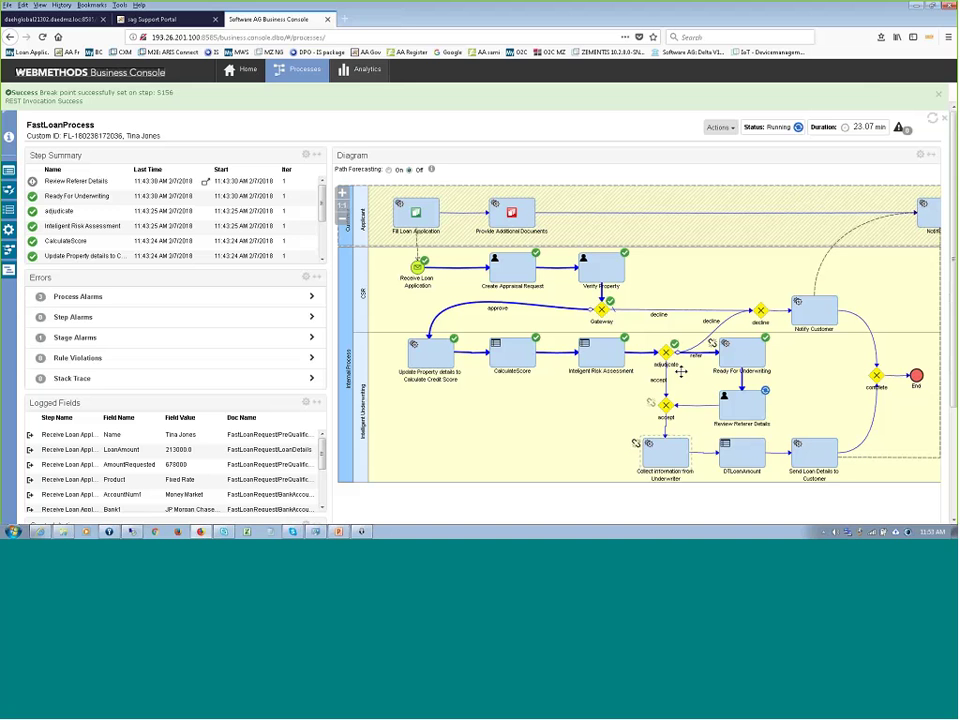
- Close the success banner and load Review Referer Details' logged fields, including balances 186167 and 324328
left_click(937, 98)
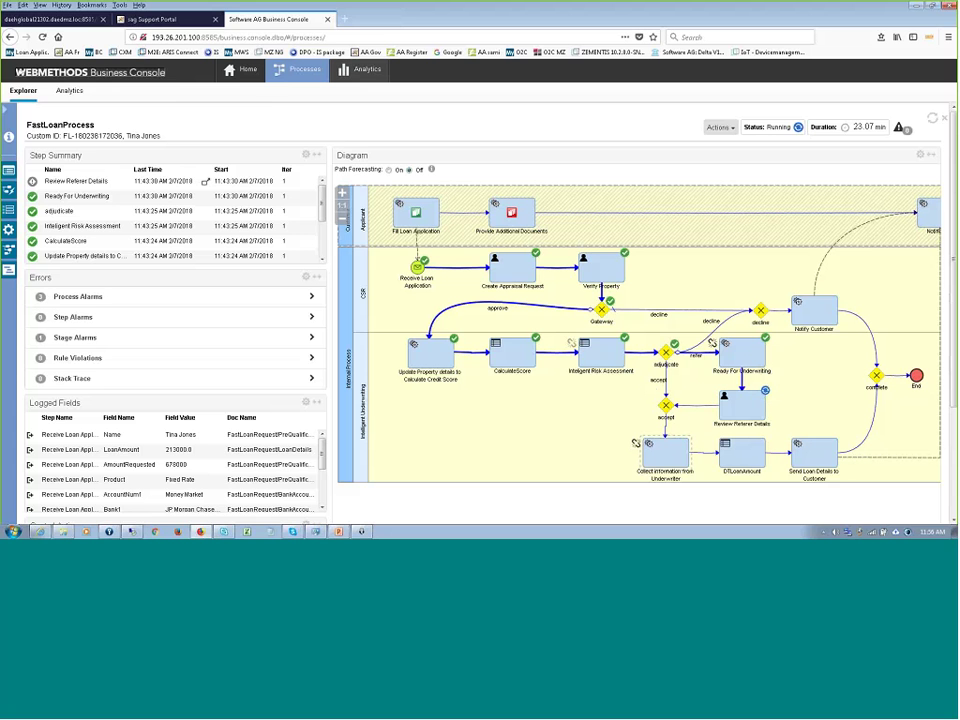
left_click(748, 408)
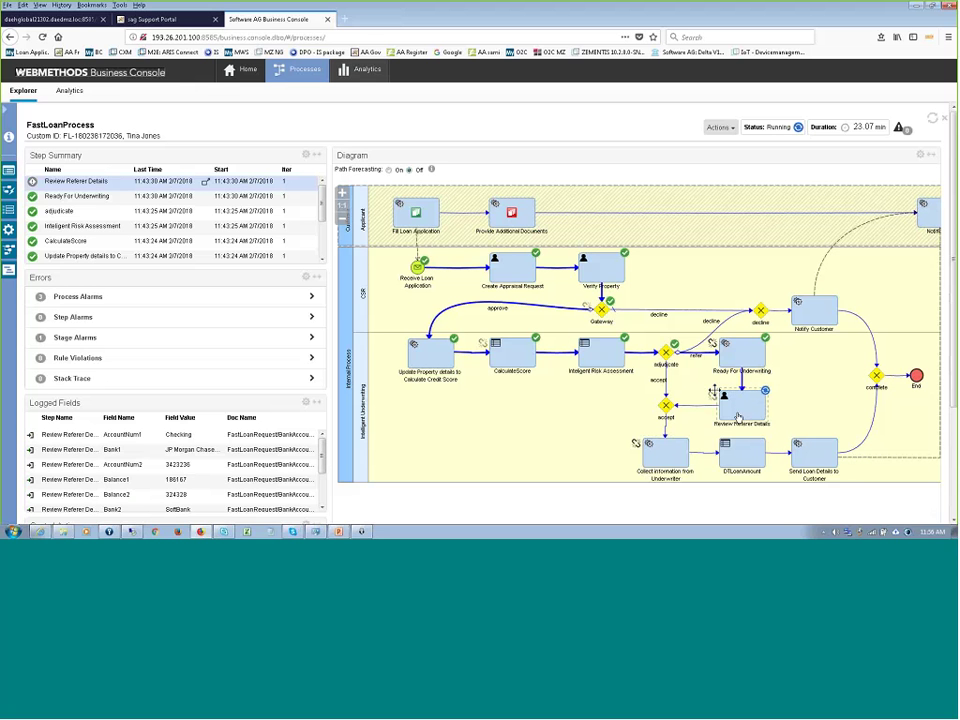
- Open the Review Referer Details task form and ask 'how many loans approved today'
left_click(206, 183)
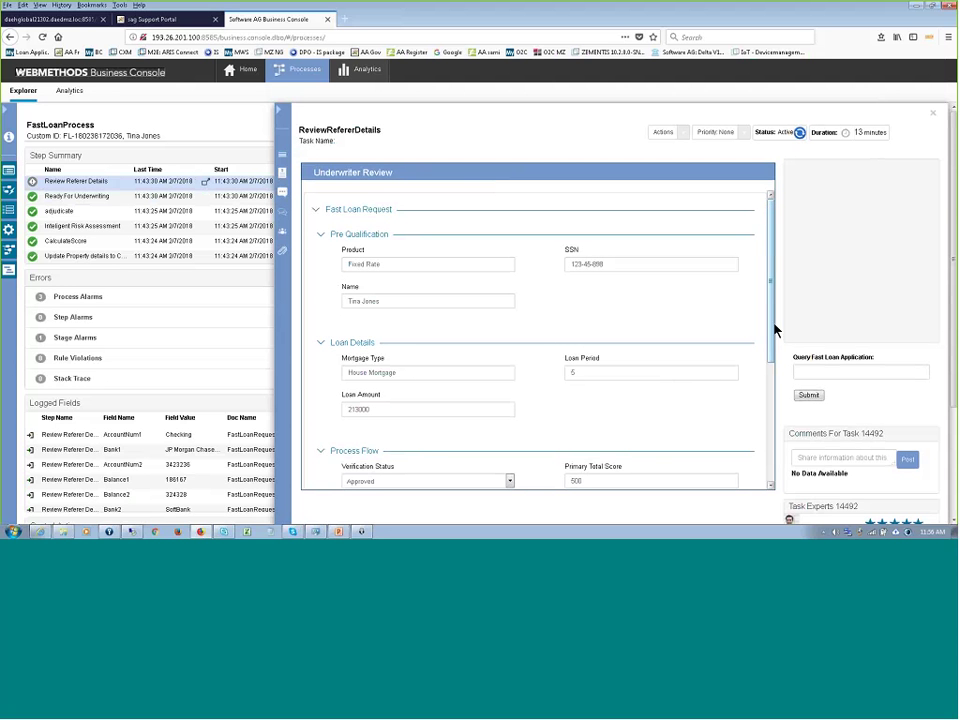
left_click_drag(775, 330, 776, 440)
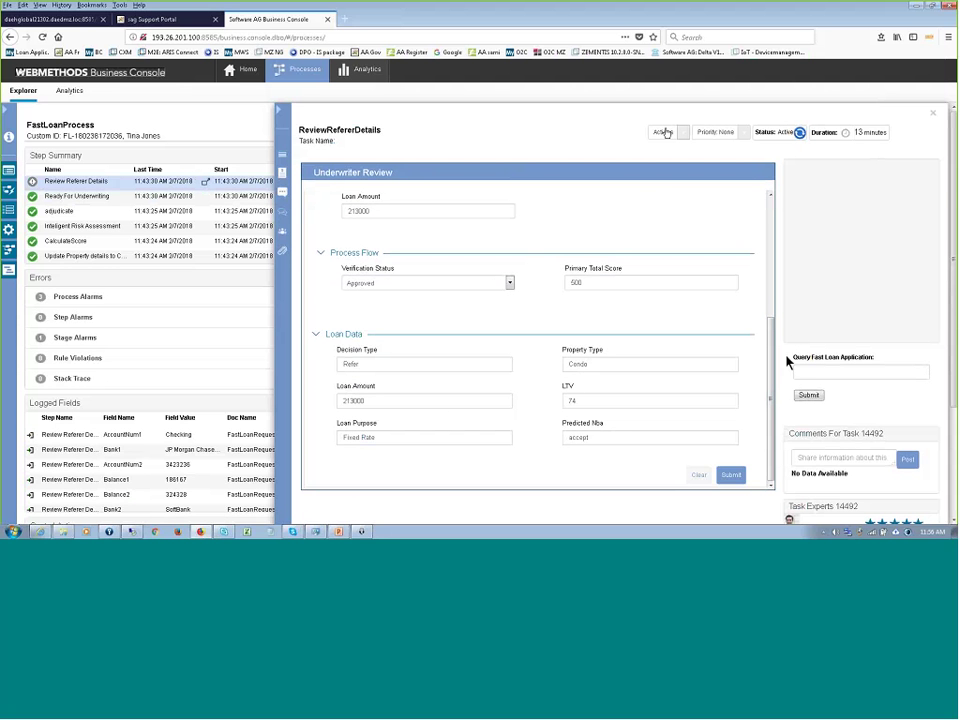
left_click(816, 370)
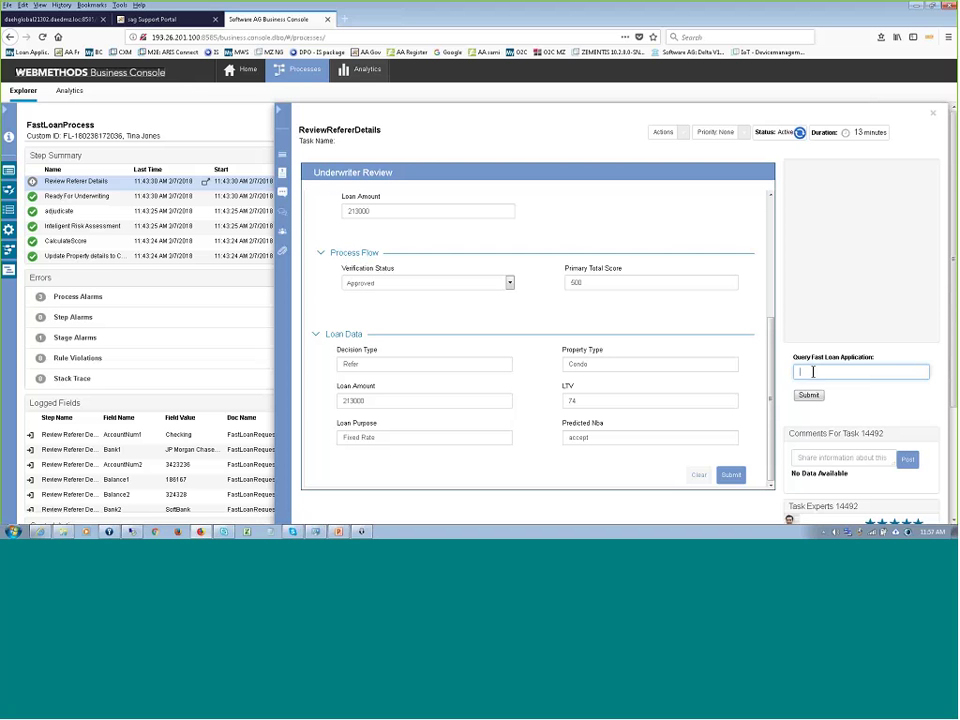
type("how many loans ap")
type("proved today")
key("Return")
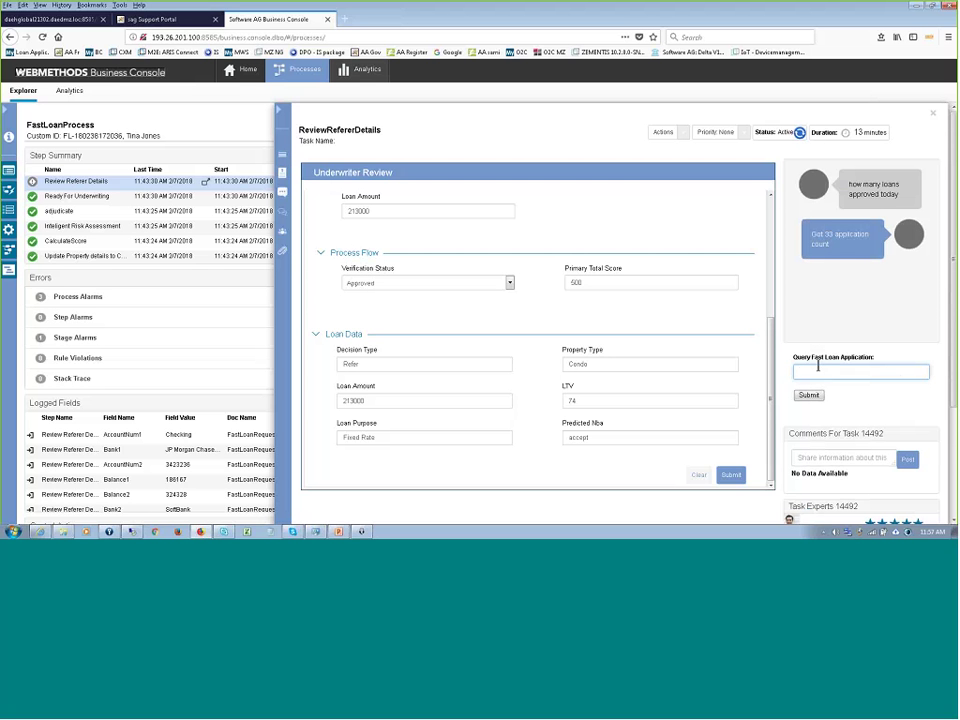
- Submit the query 'show me rejected loans' and scroll through the Underwriter Review form
type("show me rejected loans")
left_click(808, 395)
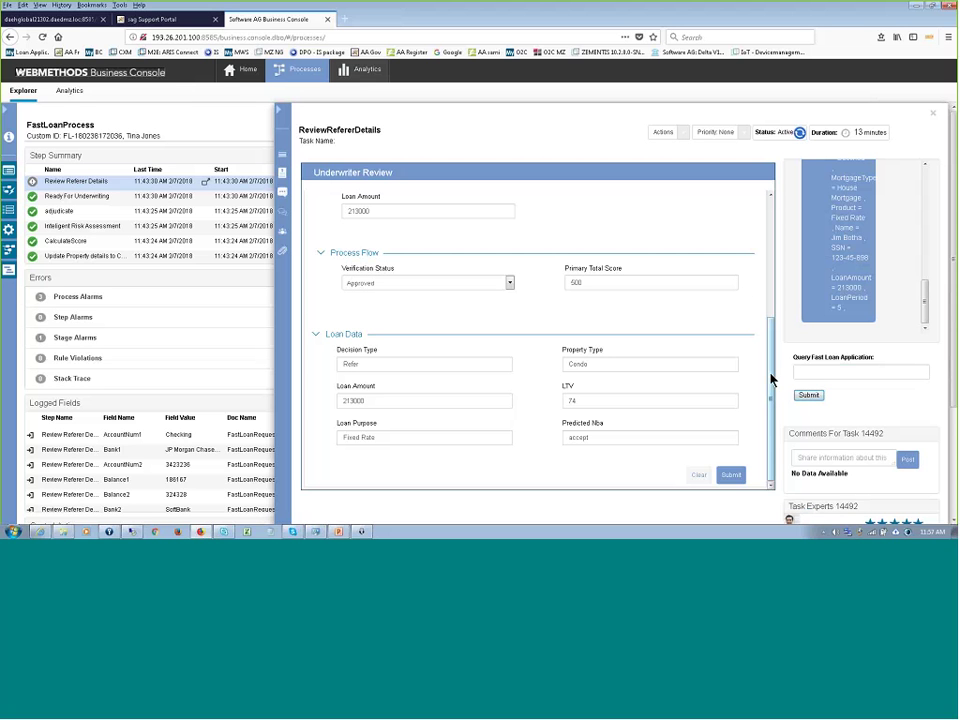
left_click_drag(771, 377, 771, 210)
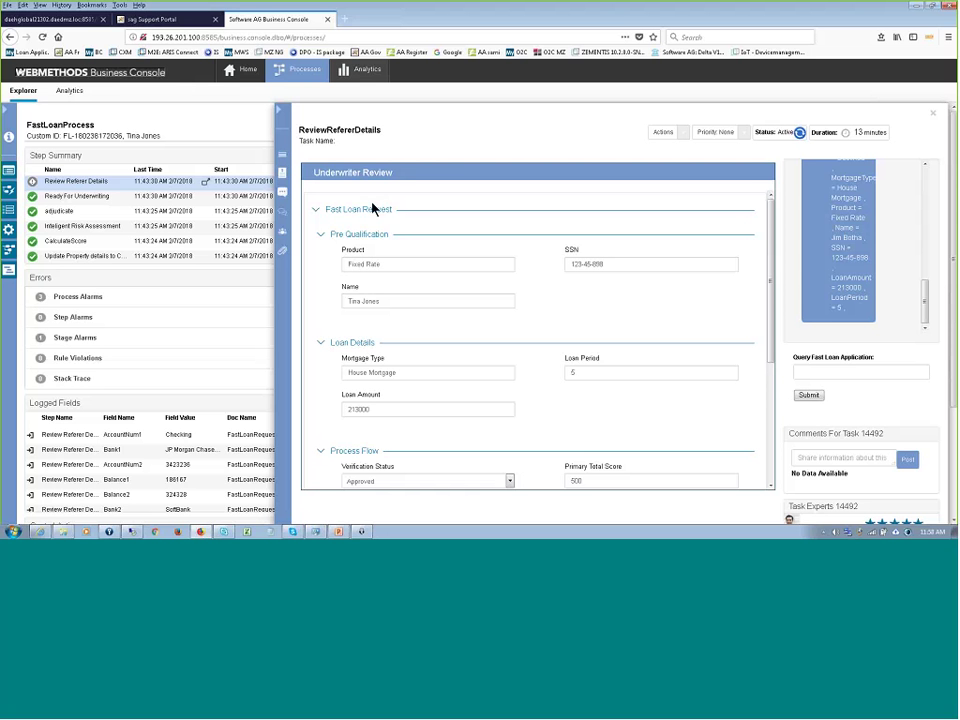
scroll(767, 306, "down", 3)
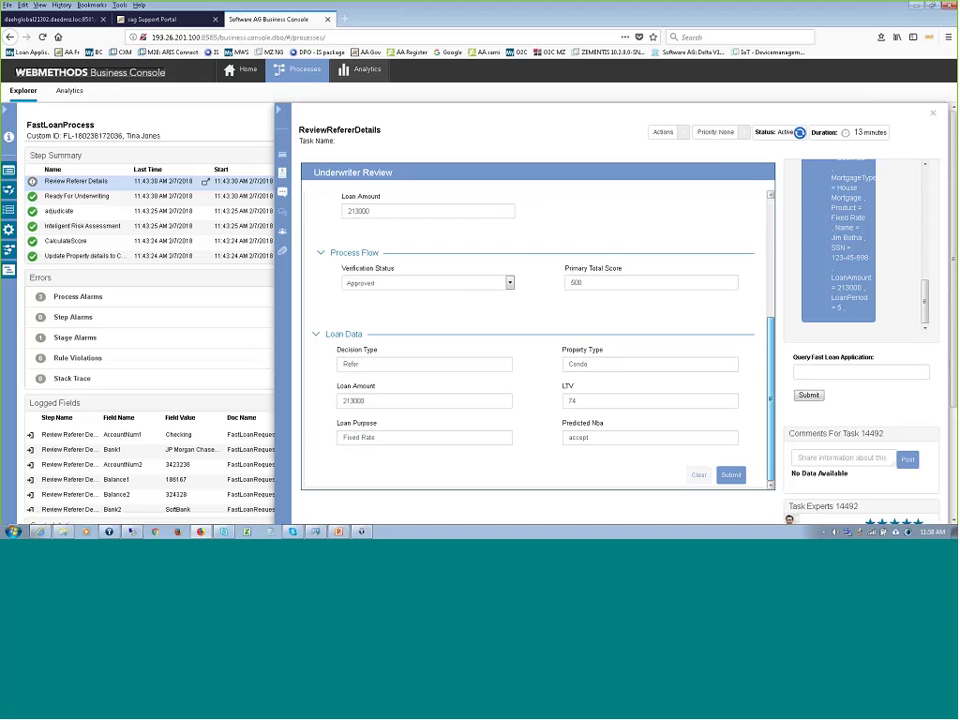
- Submit the underwriter data, set the task status to Completed, and close the task panel
left_click(456, 284)
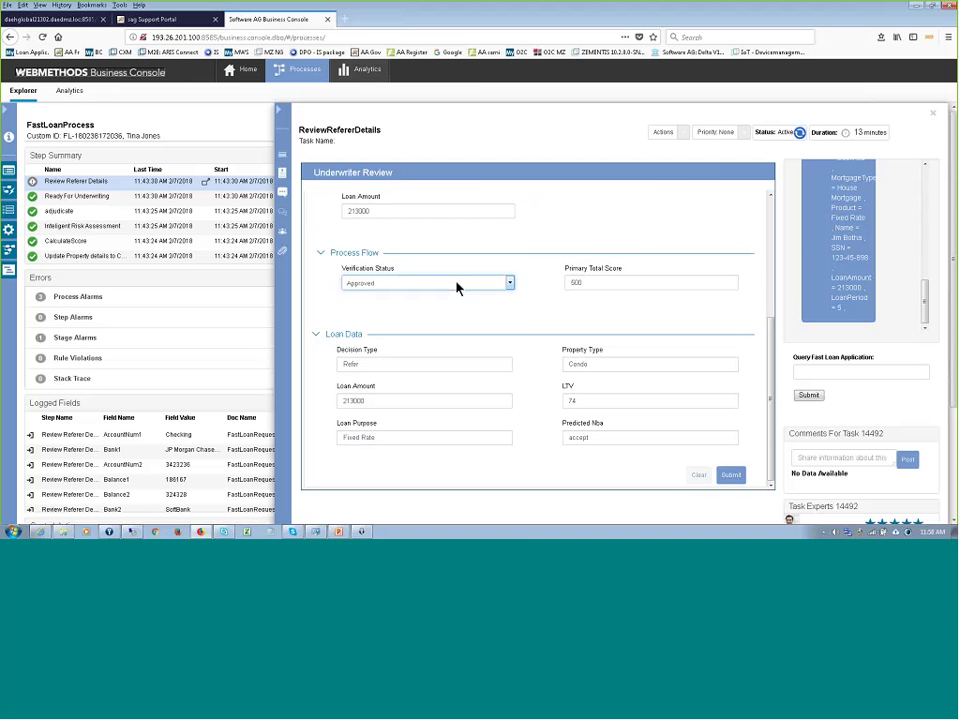
left_click(684, 132)
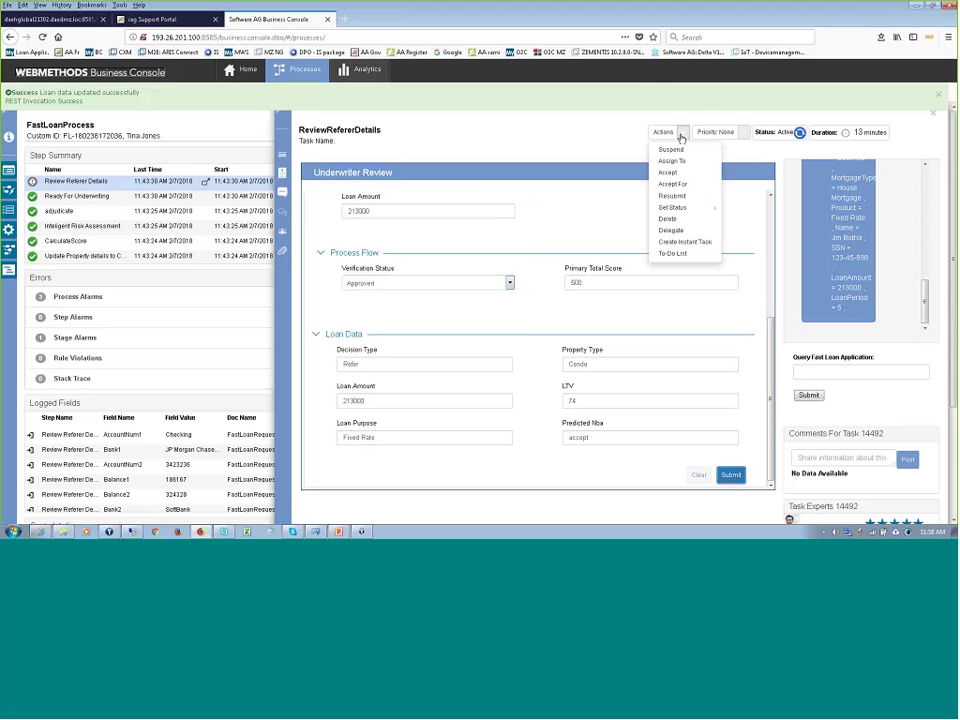
left_click(682, 208)
left_click(745, 221)
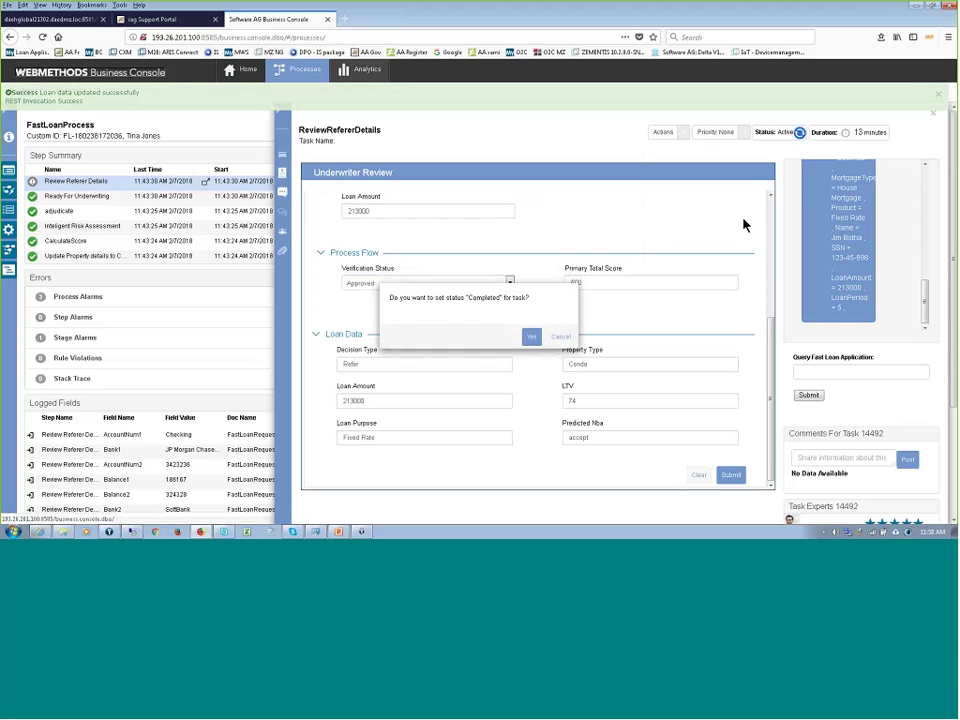
left_click(532, 336)
left_click(938, 93)
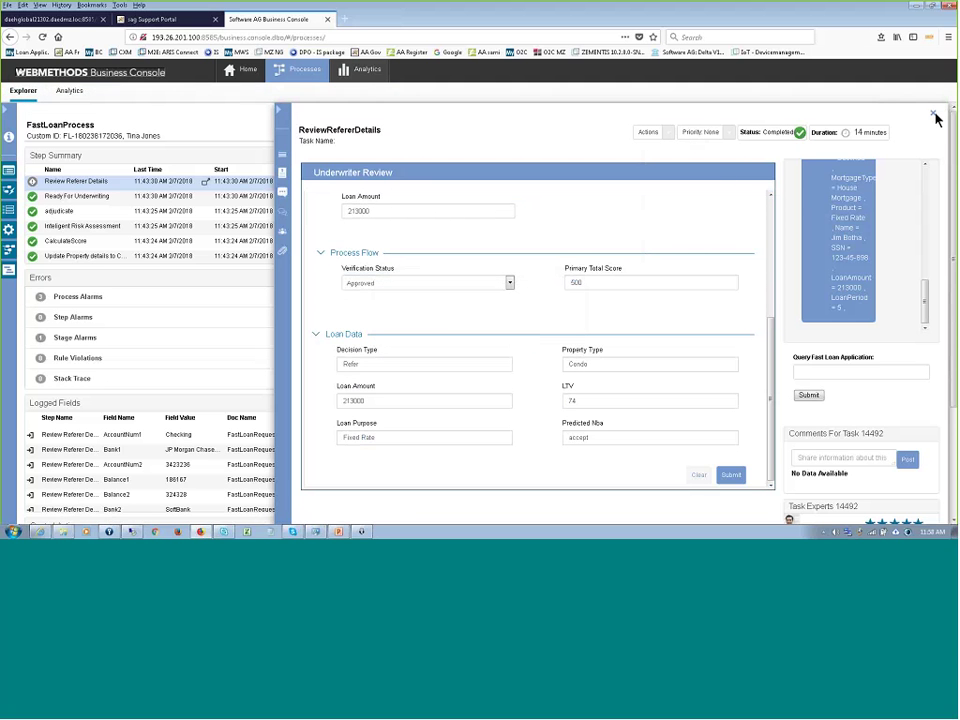
left_click(933, 112)
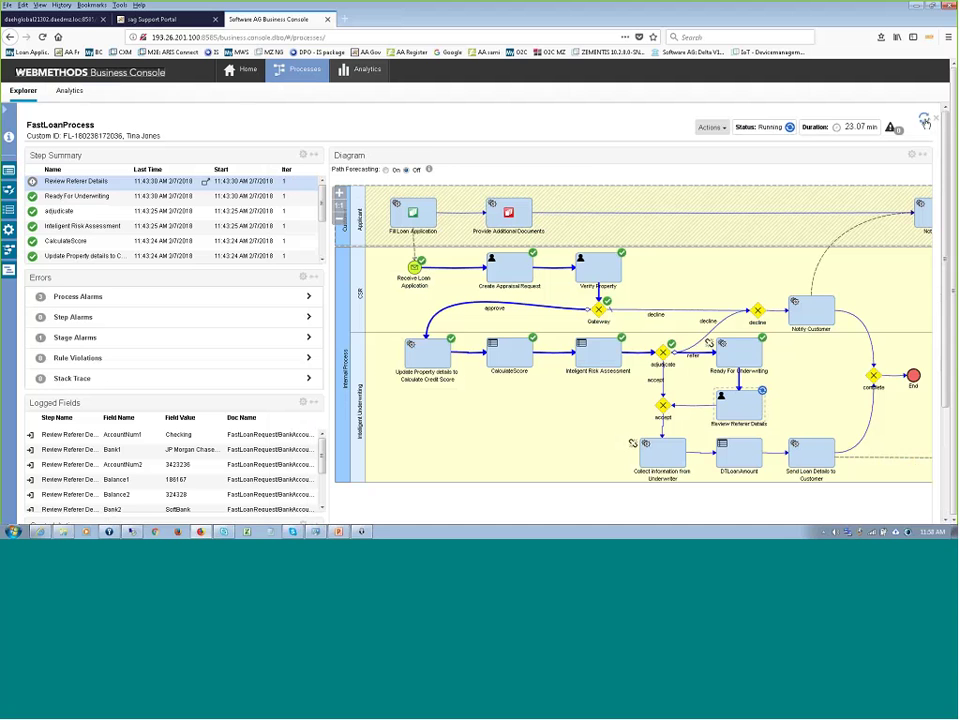
- Resume the paused underwriter information step and refresh the process instance
left_click(924, 119)
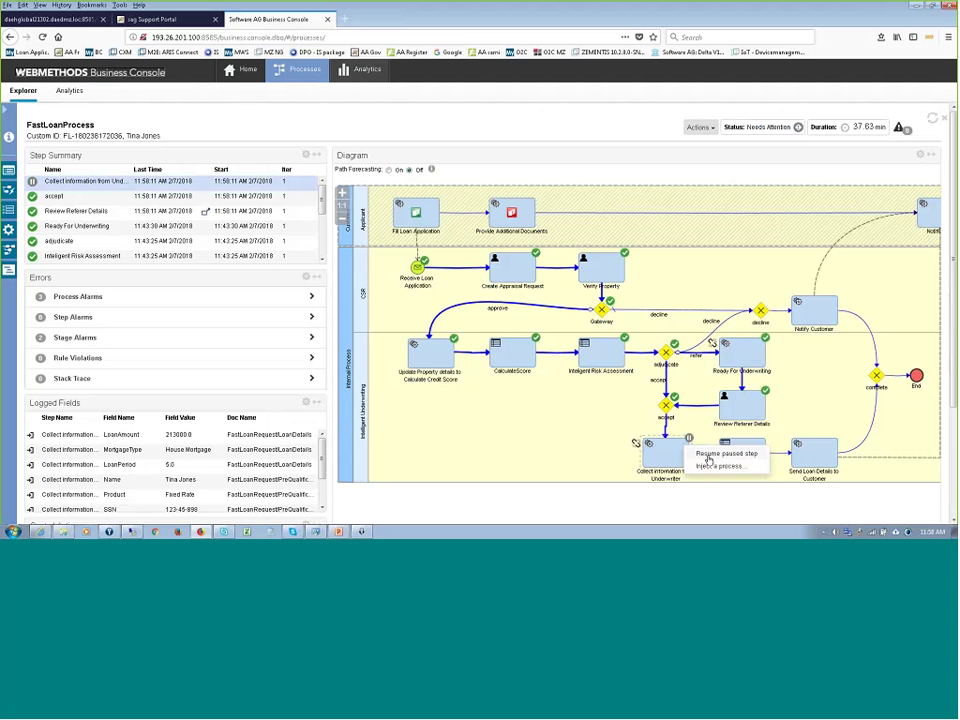
left_click(709, 458)
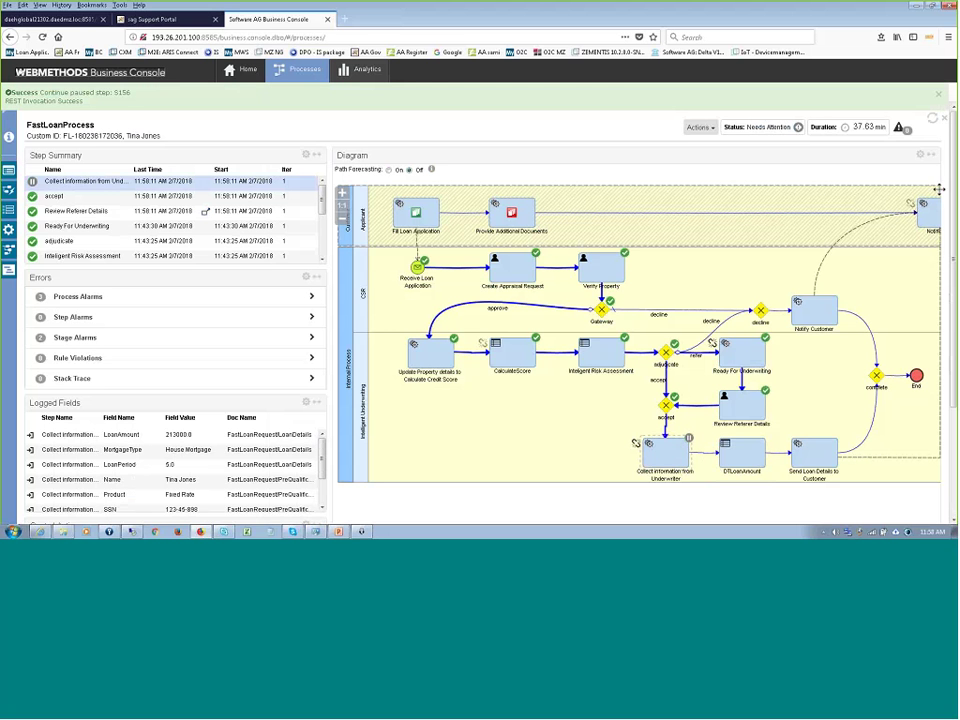
left_click(931, 119)
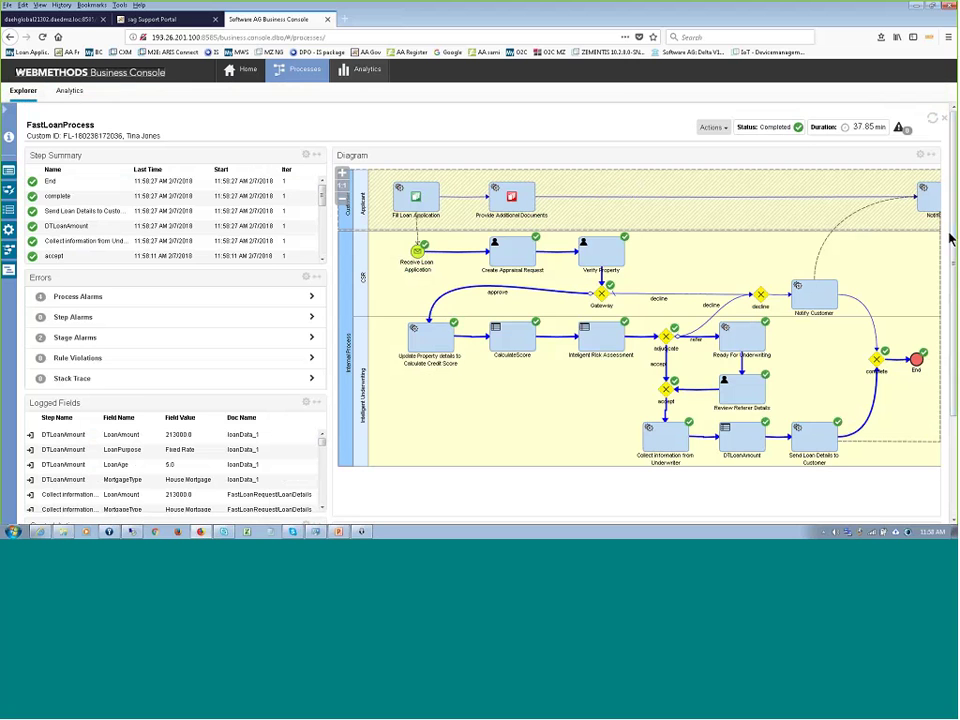
- Expand the Stage Alarms row to list the instance's two stage alarms
scroll(538, 400, "down", 2)
mouse_move(538, 456)
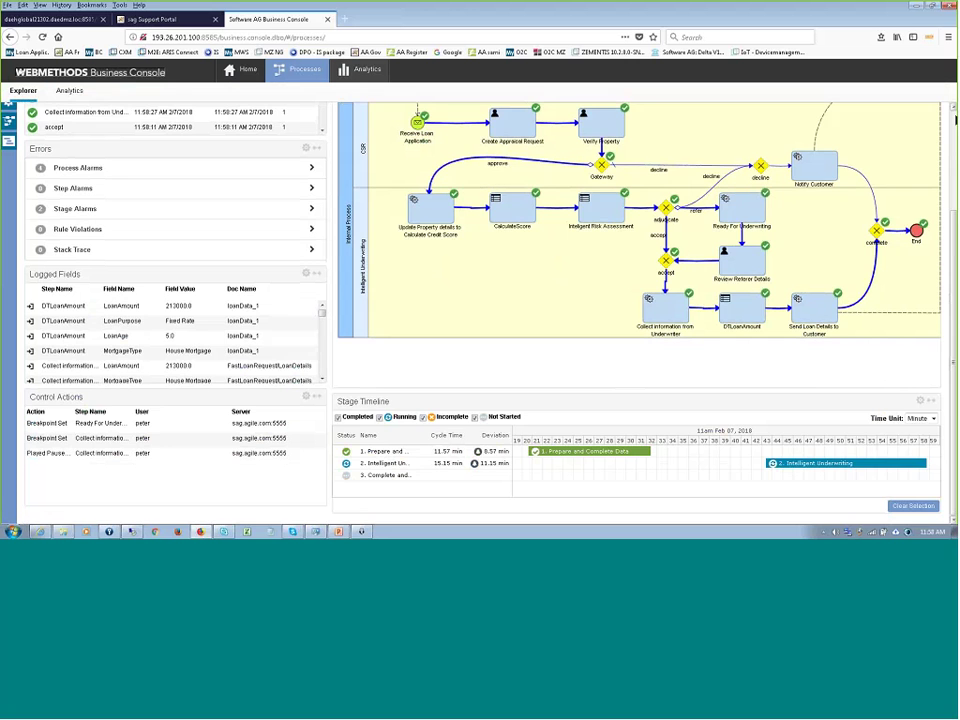
scroll(836, 199, "up", 2)
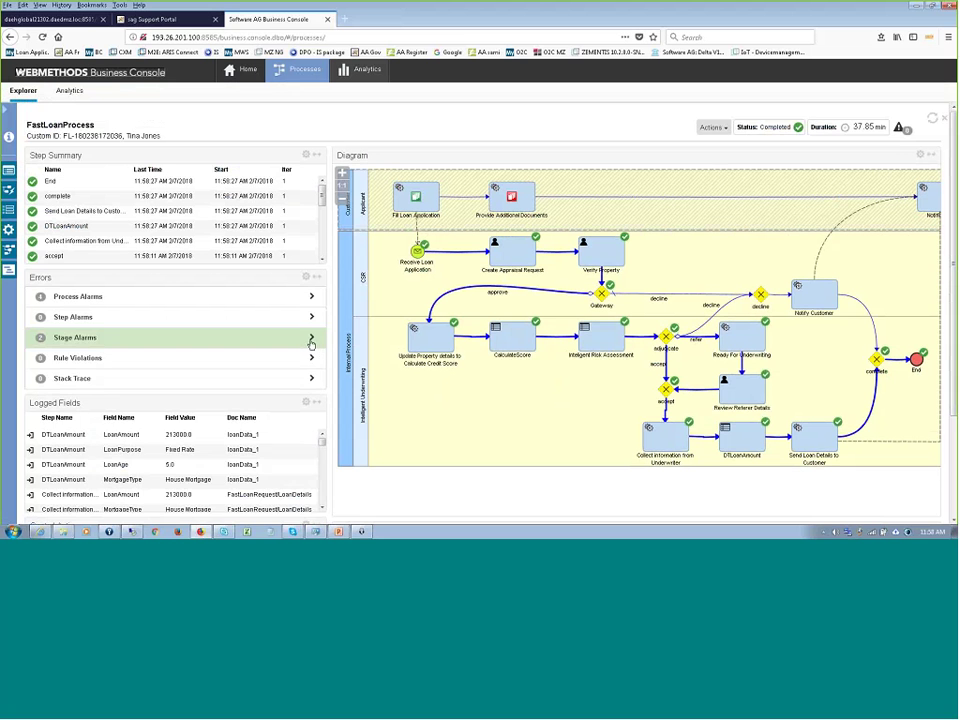
left_click(311, 341)
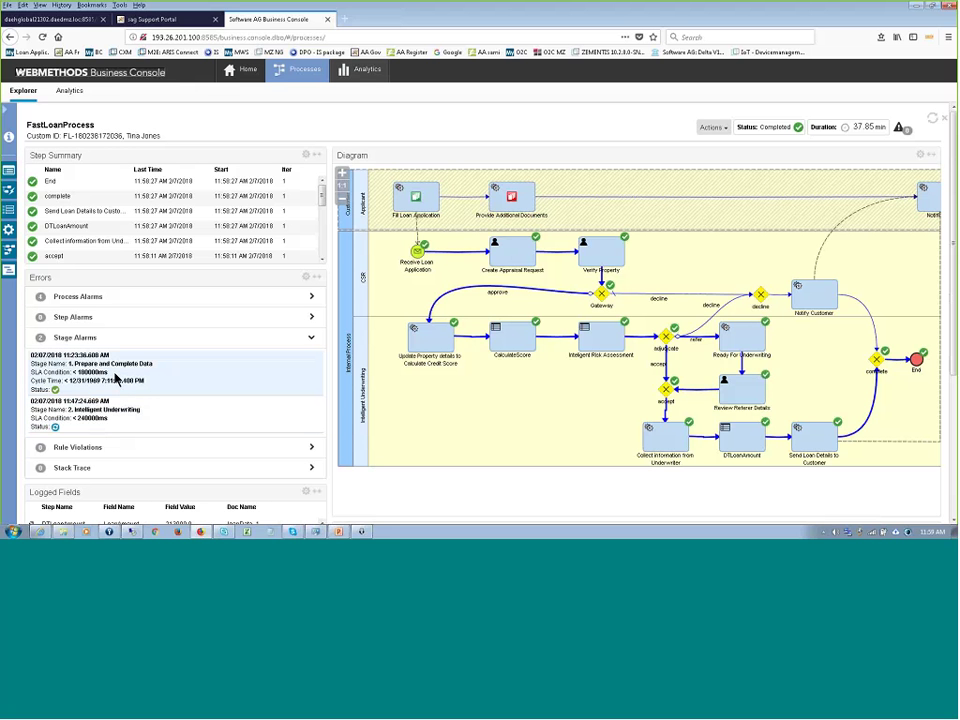
left_click(344, 19)
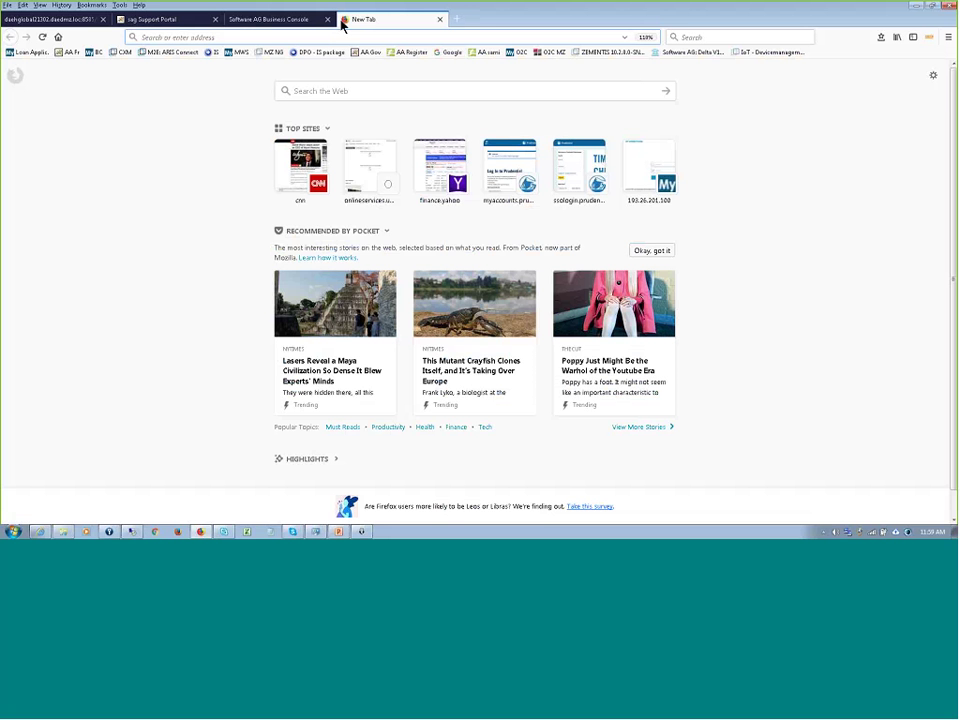
left_click(284, 24)
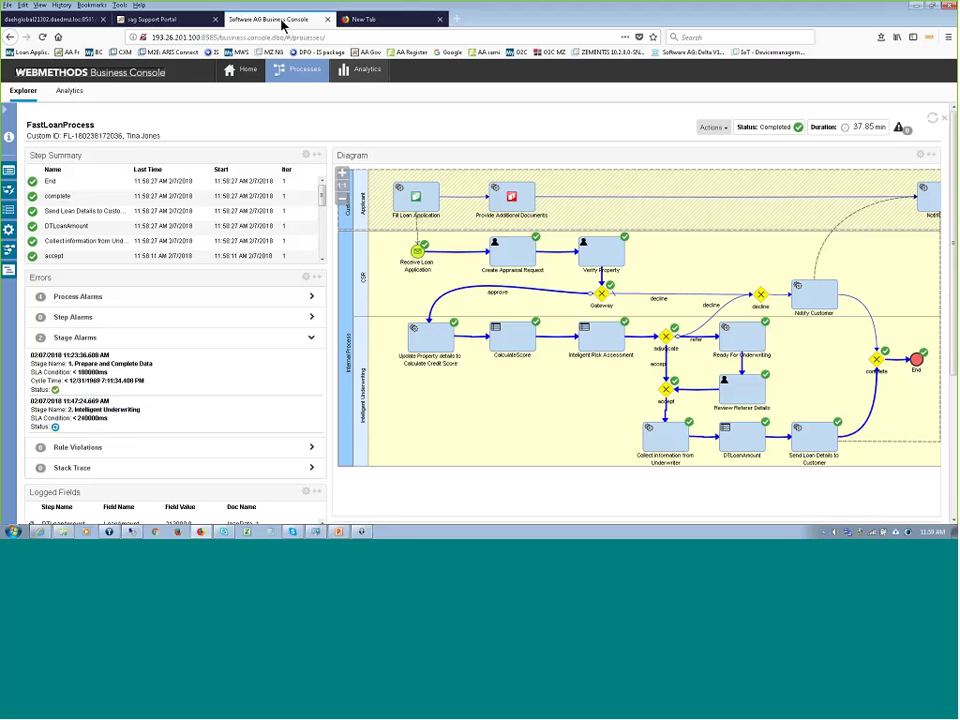
left_click(440, 19)
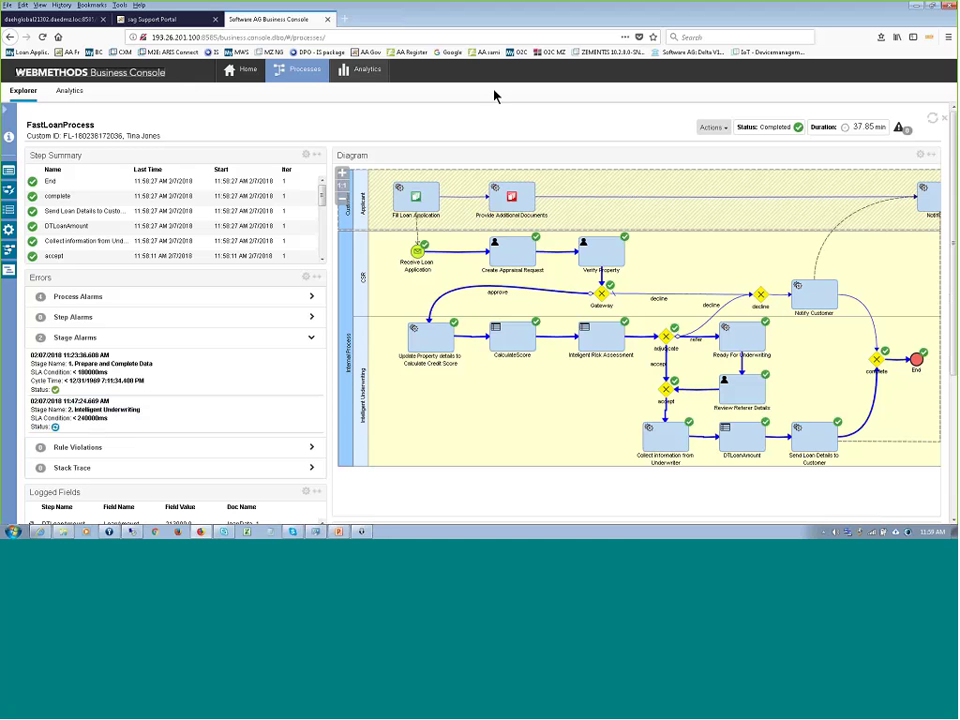
- Load the Twitter website in a new browser tab
left_click(345, 19)
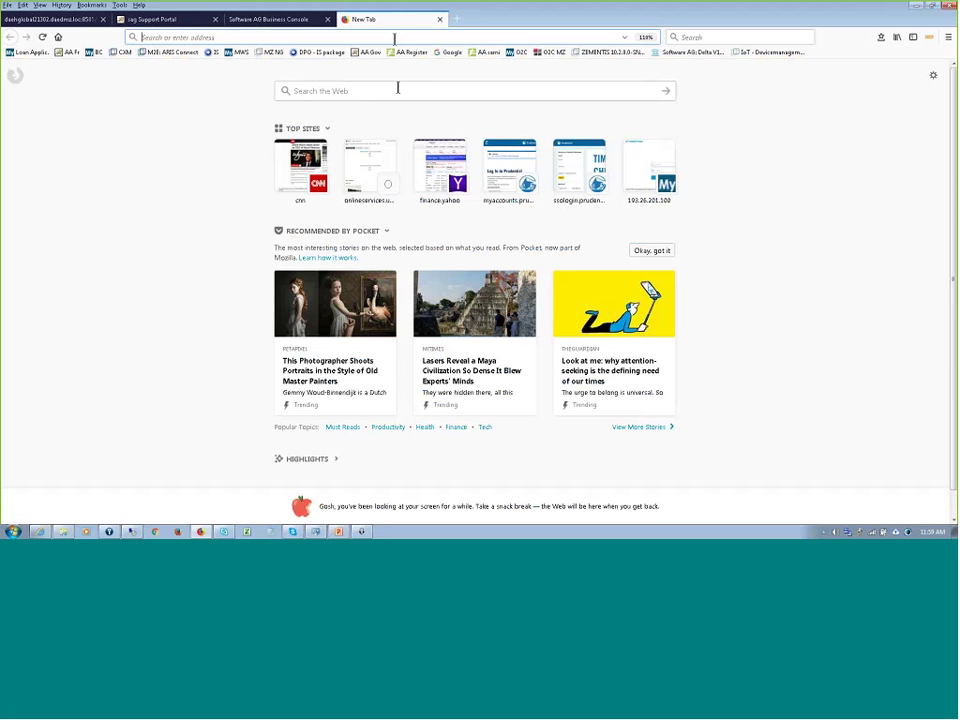
left_click(379, 38)
type("twitter.com")
key("Return")
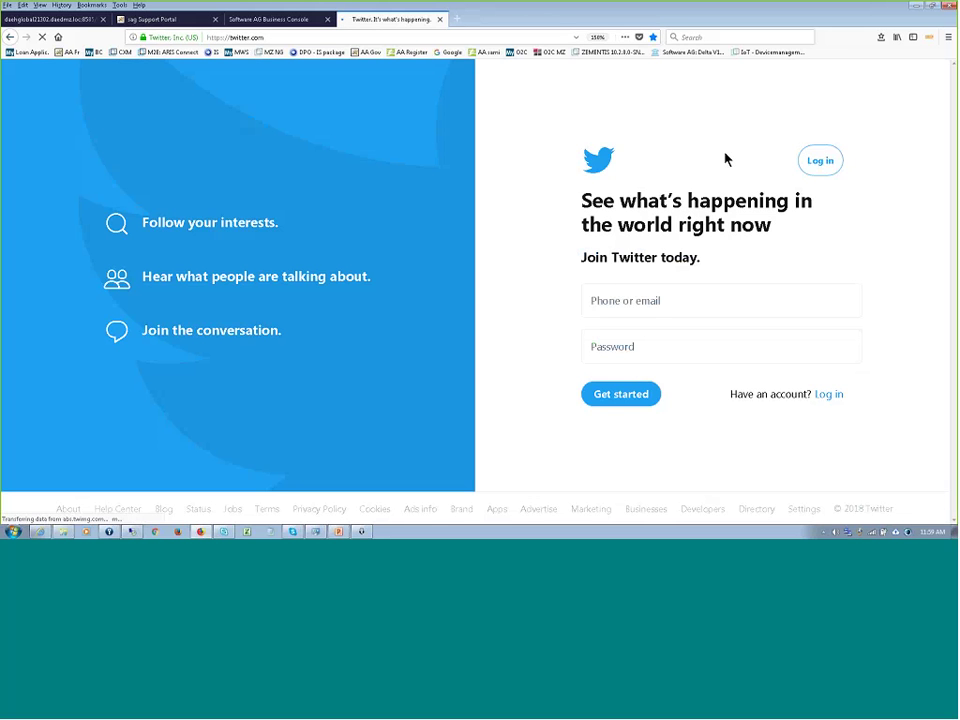
- Log in to Twitter using the saved username and password
left_click(818, 162)
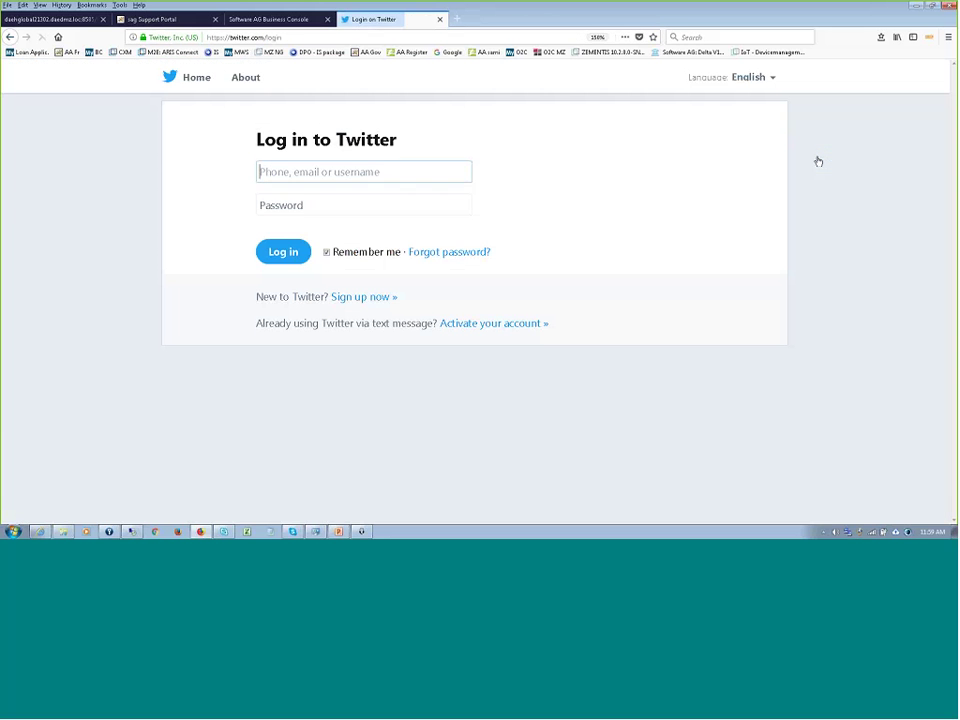
left_click(440, 172)
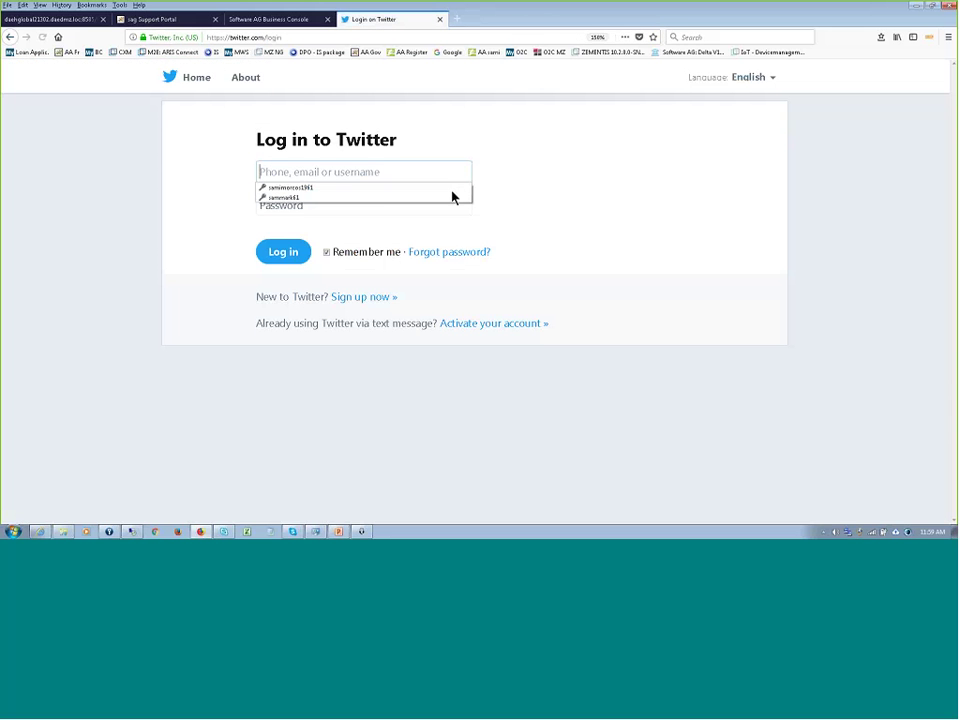
left_click(380, 197)
left_click(279, 255)
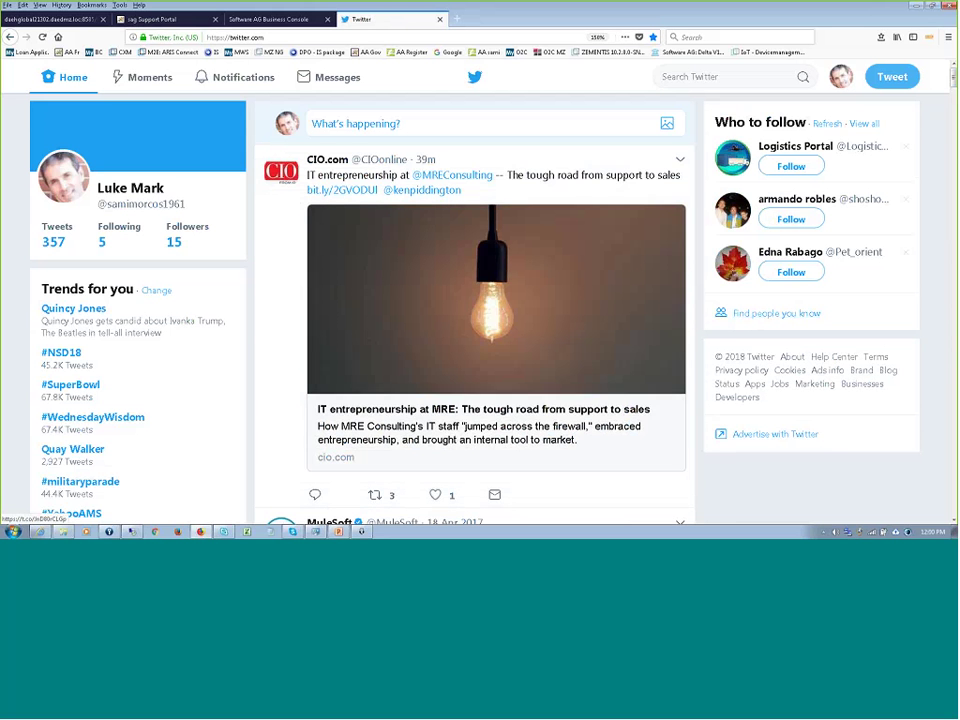
- Return from the accidentally opened CIO article and type the tweet 'in trouble. would like to get a fast loan'
left_click(456, 118)
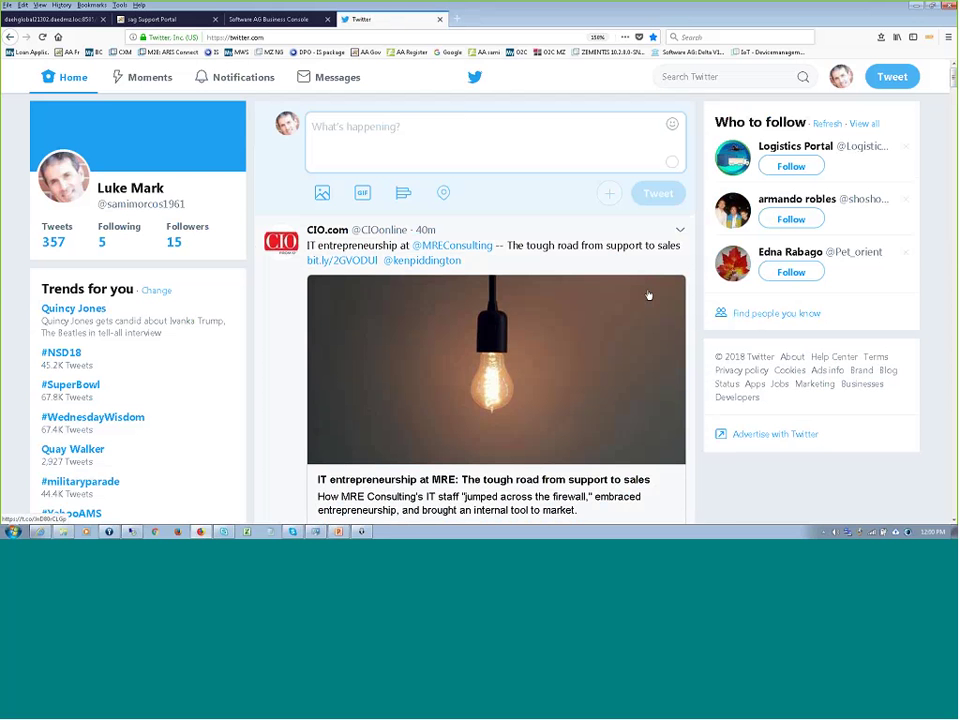
left_click(648, 295)
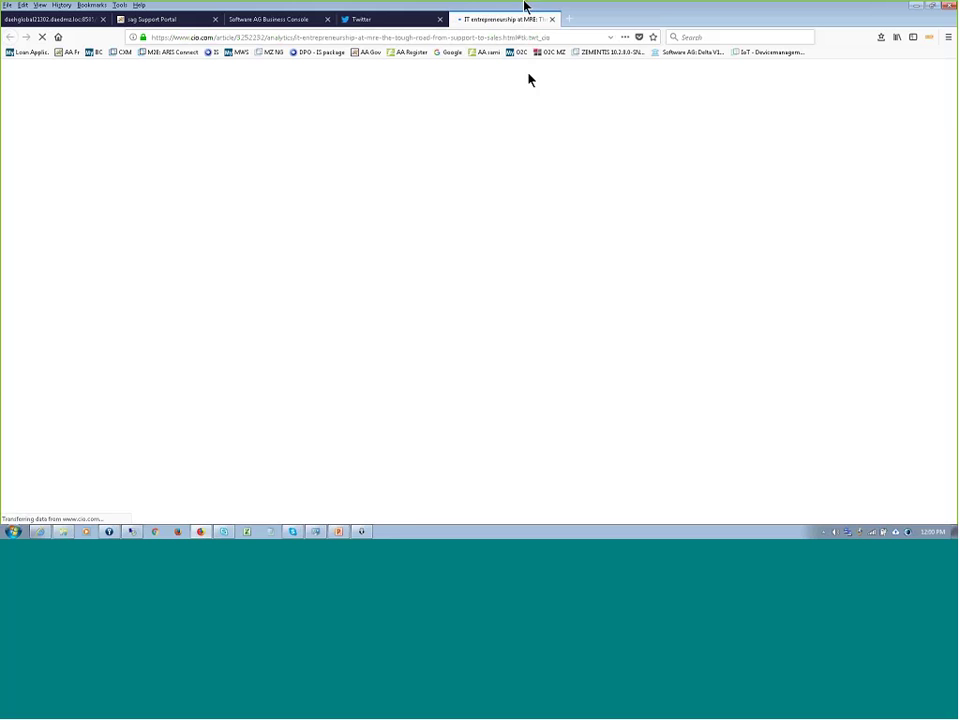
left_click(390, 21)
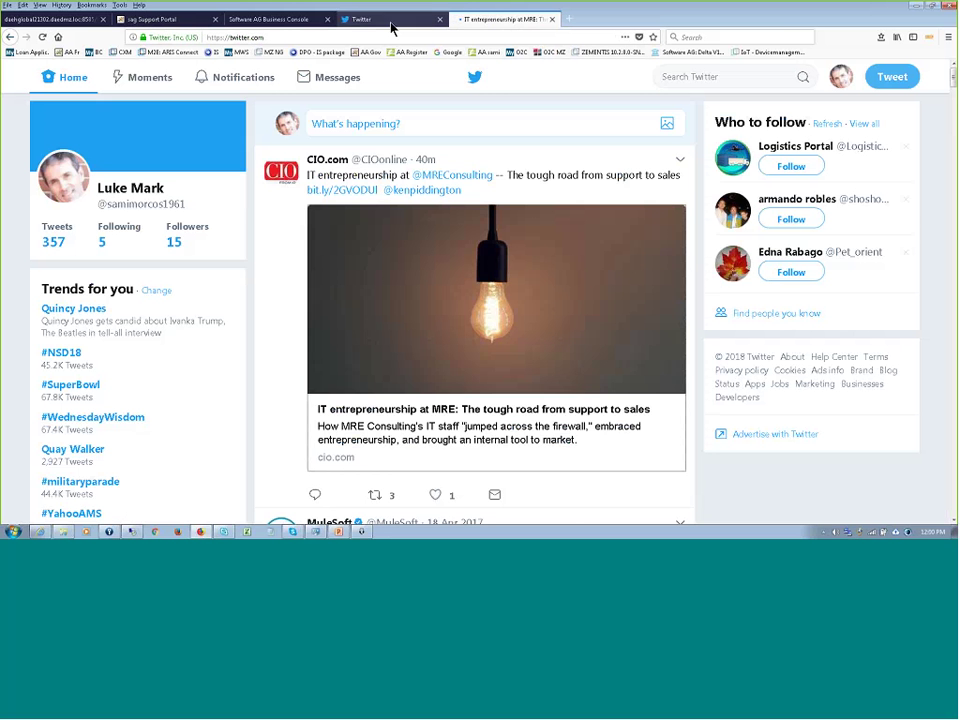
left_click(422, 123)
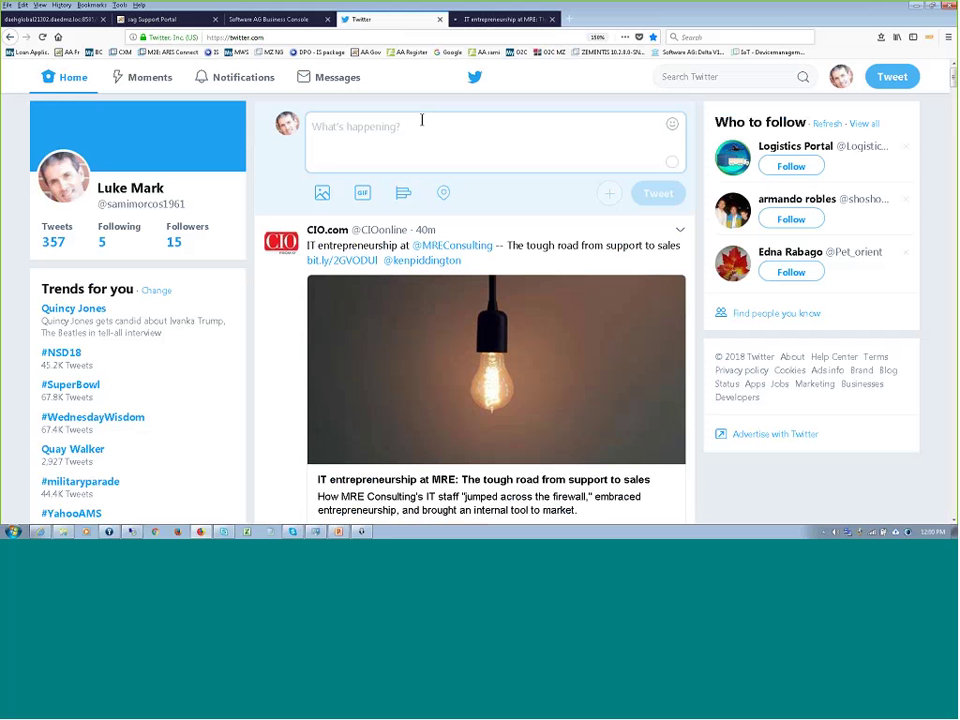
type("in ")
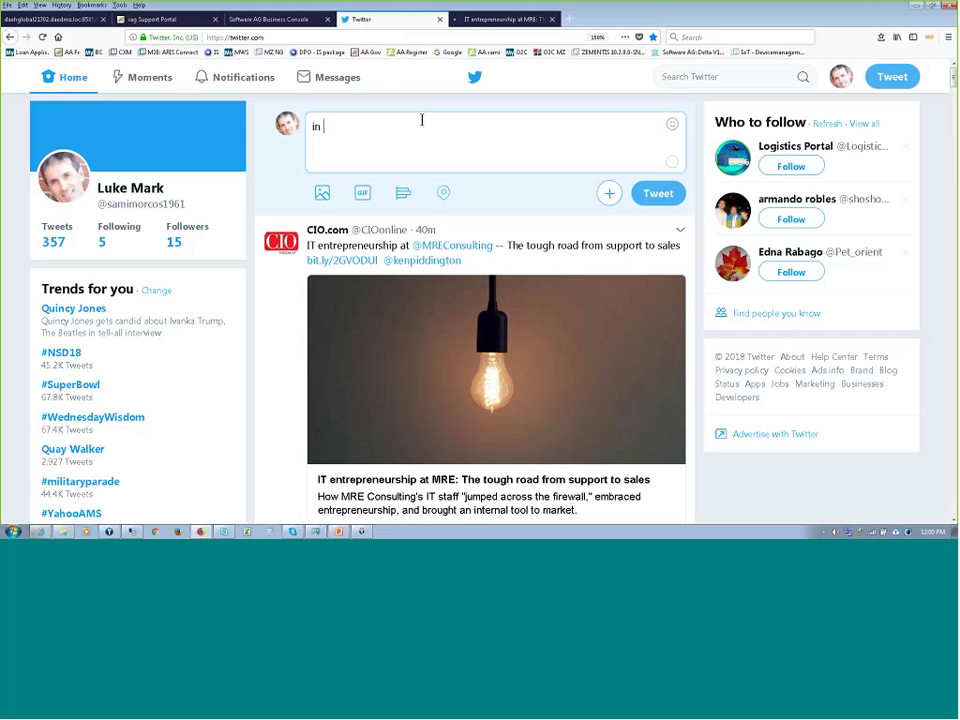
type("trouble. would like  to get a fast lo")
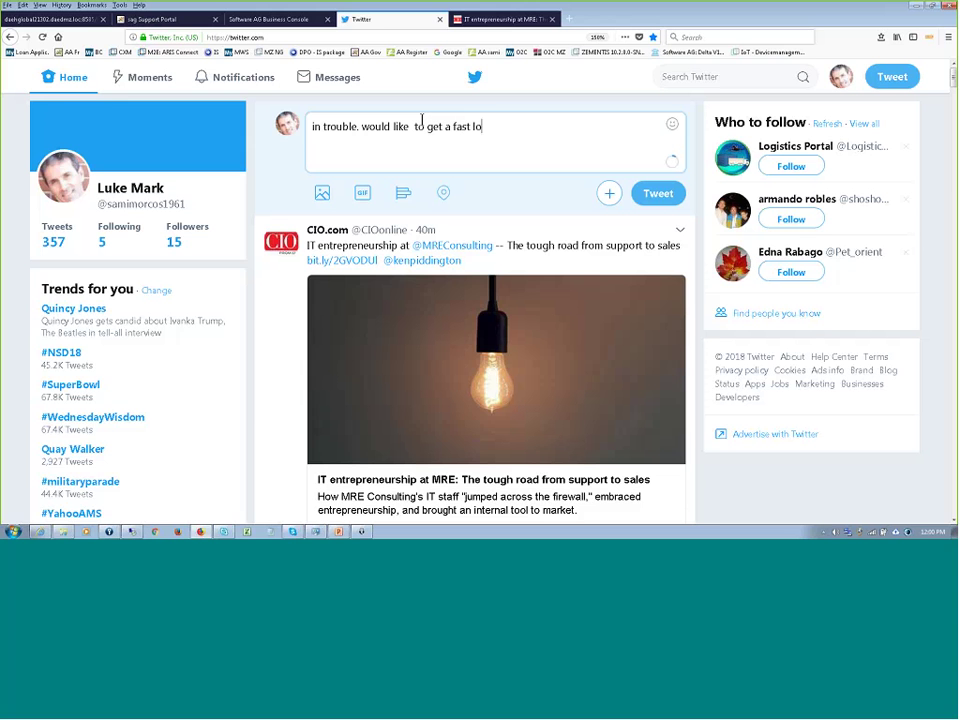
type("an")
- Post the fast loan tweet, then open the newest loan record in the Fast Payday Loans portal
left_click(660, 195)
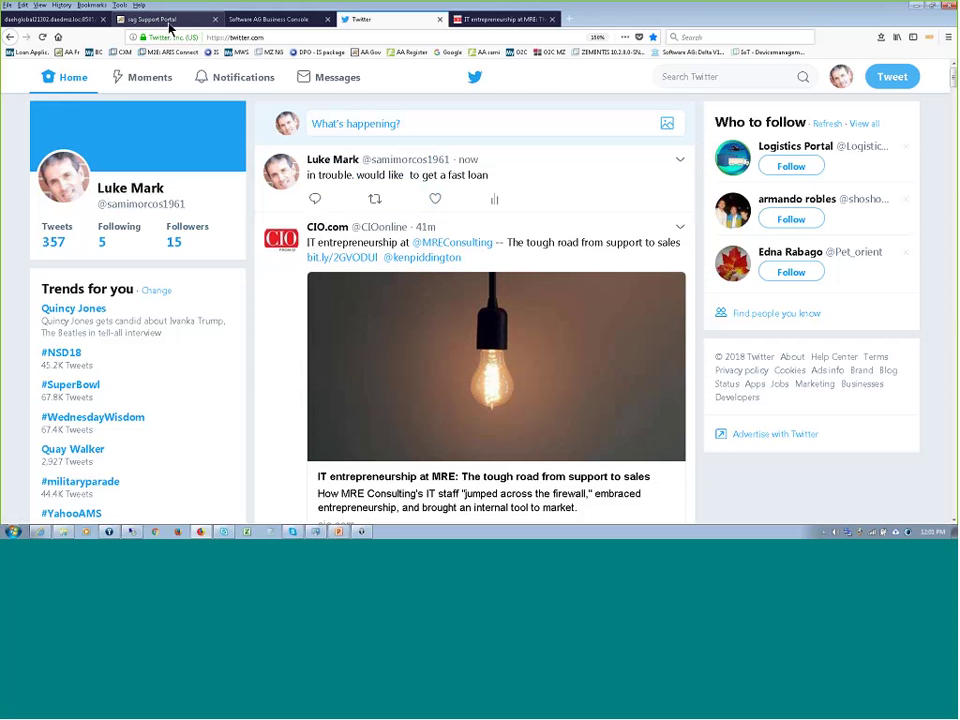
left_click(133, 20)
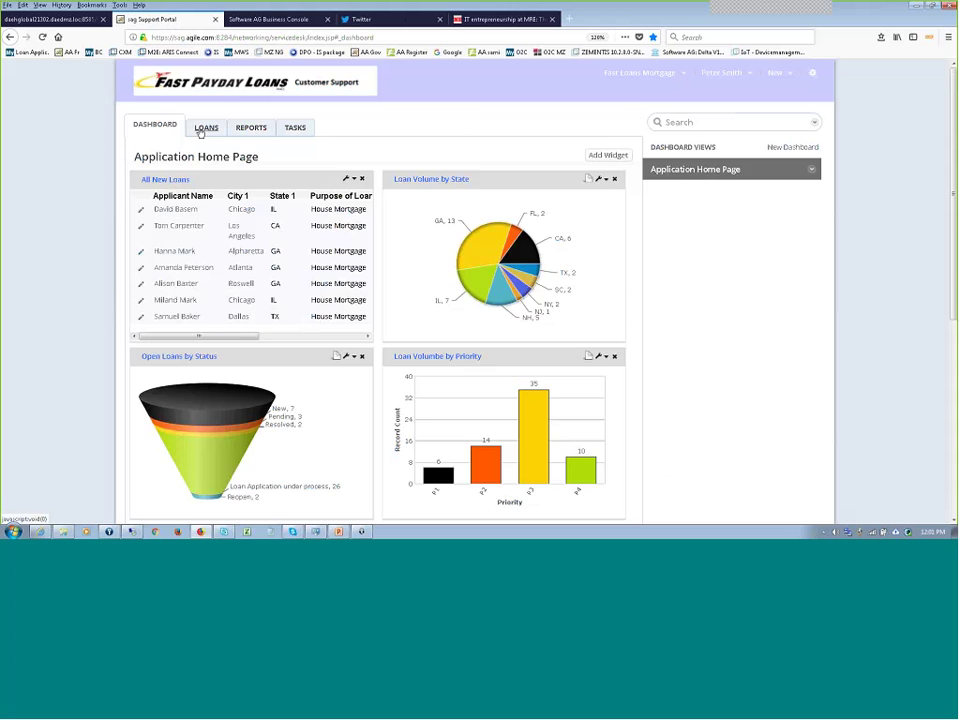
left_click(200, 129)
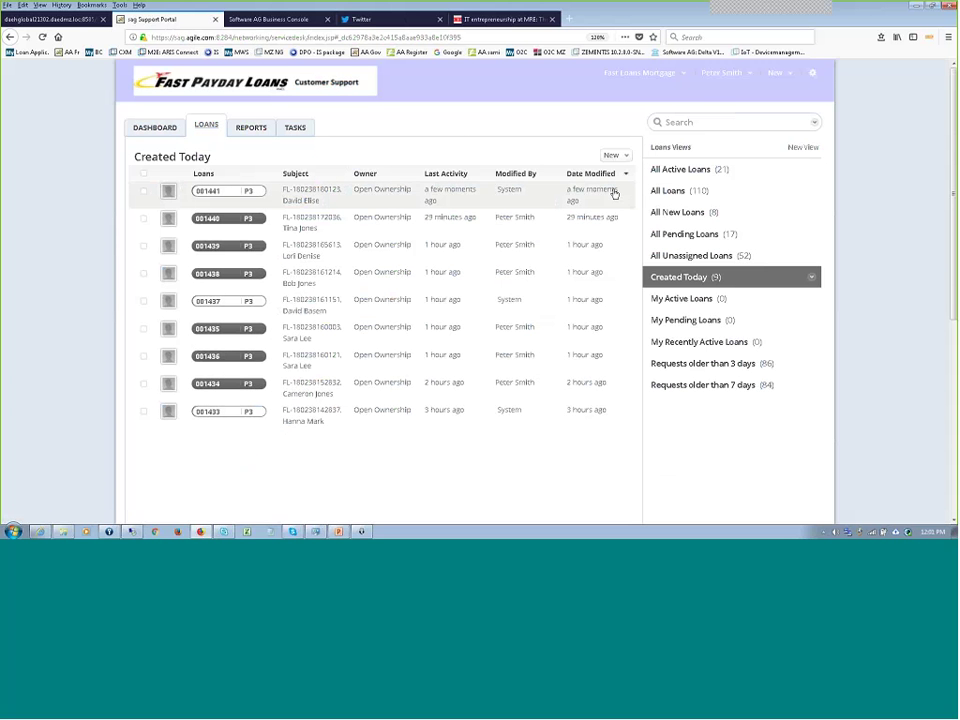
left_click(302, 195)
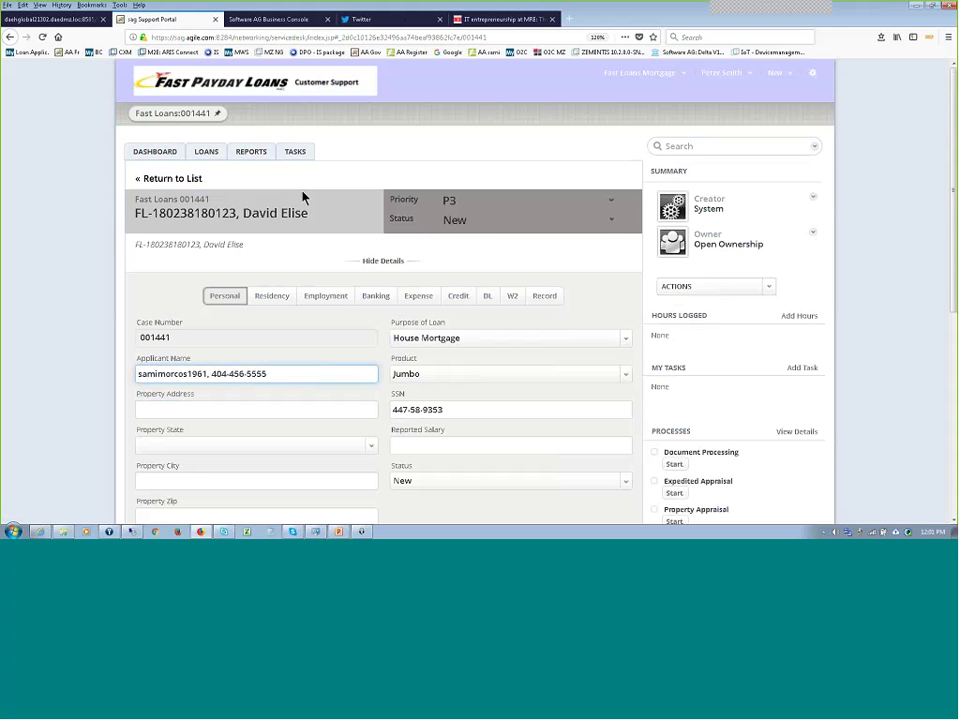
- Inspect the applicant name field in the loan record, then return to the Twitter home feed
scroll(289, 181, "down", 1)
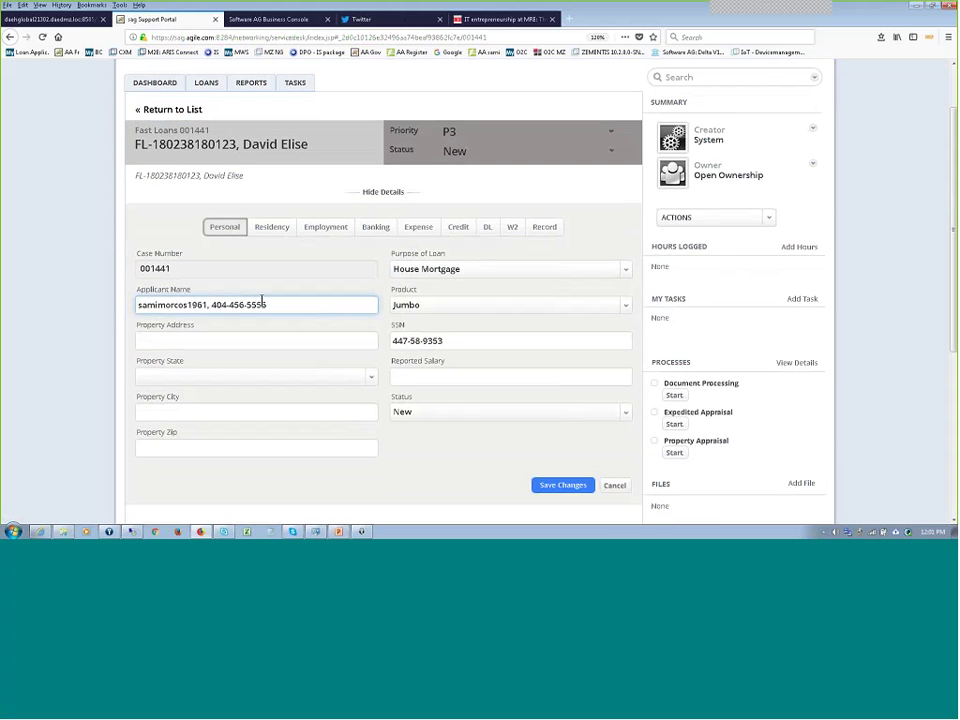
left_click_drag(272, 306, 208, 305)
key("ctrl+a")
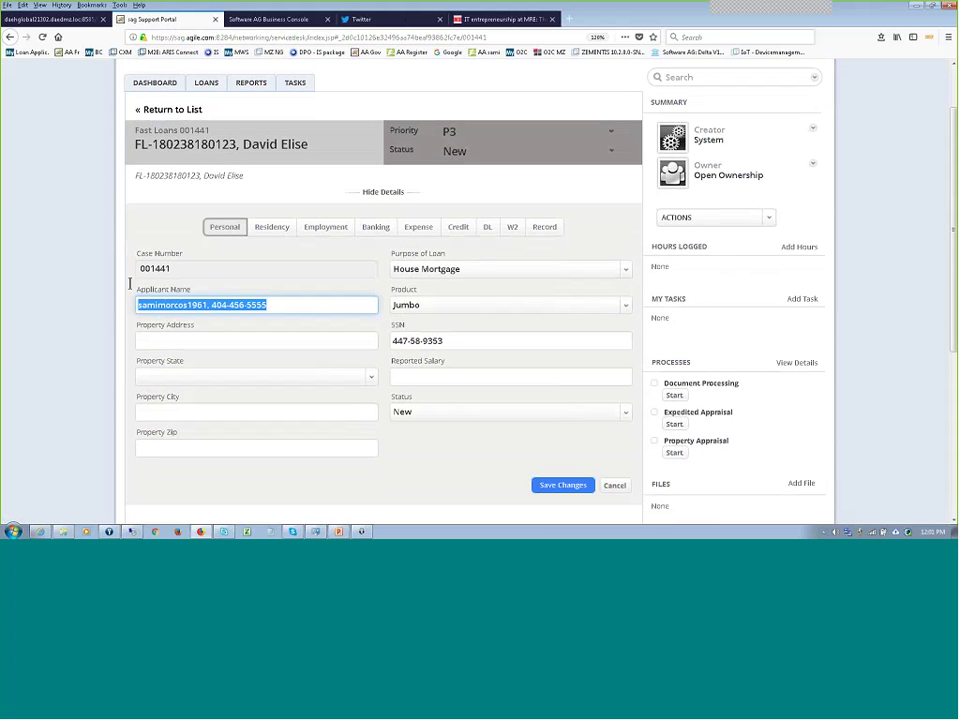
key("End")
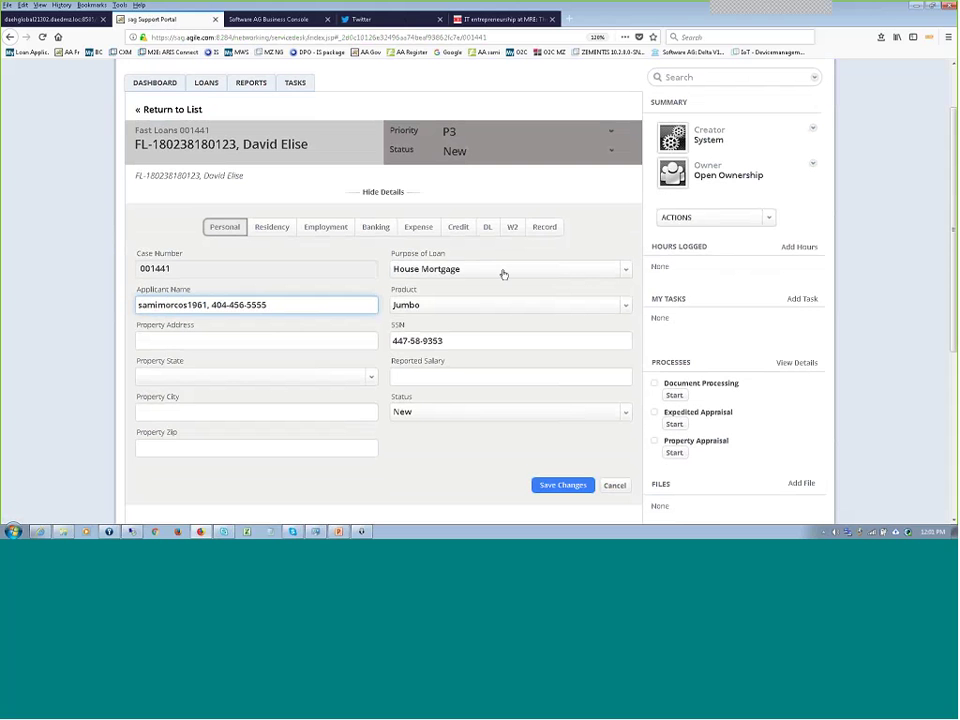
scroll(506, 274, "up", 1)
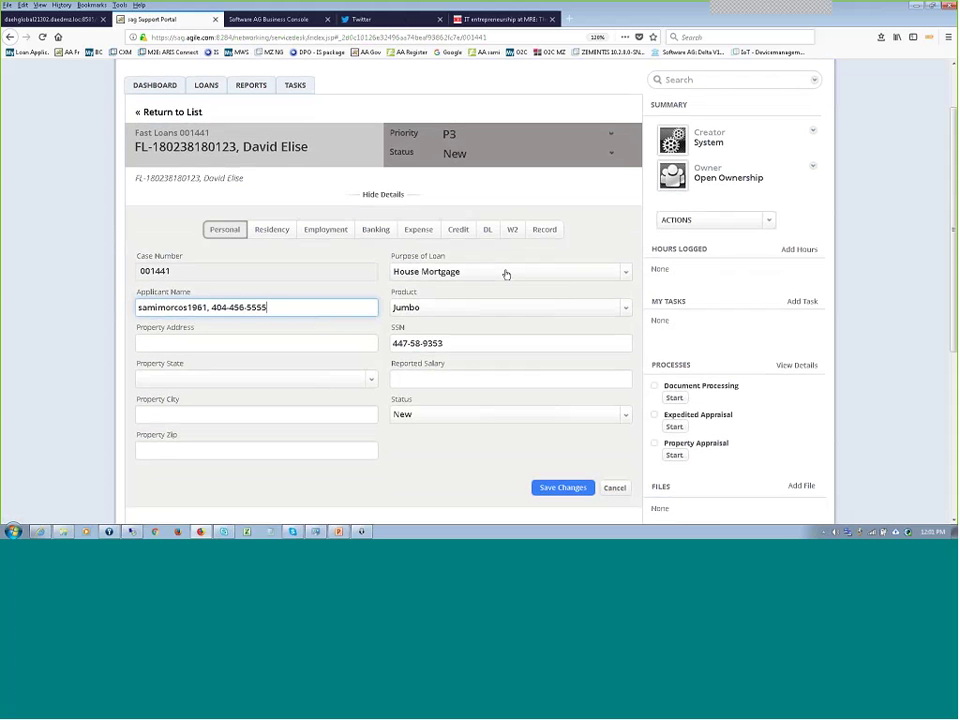
scroll(506, 274, "up", 2)
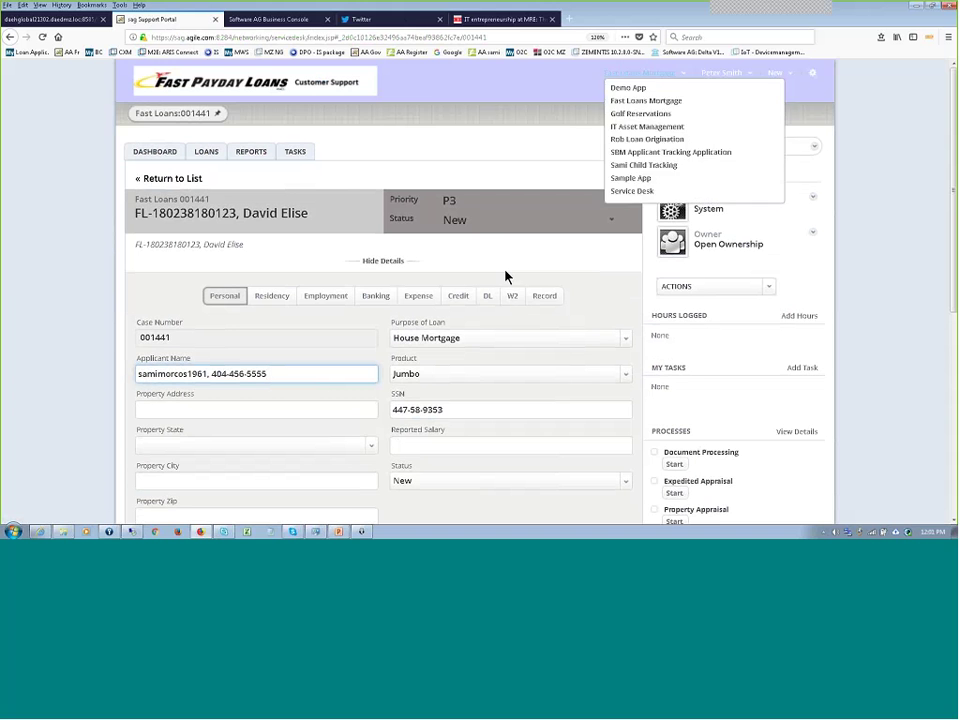
left_click(411, 27)
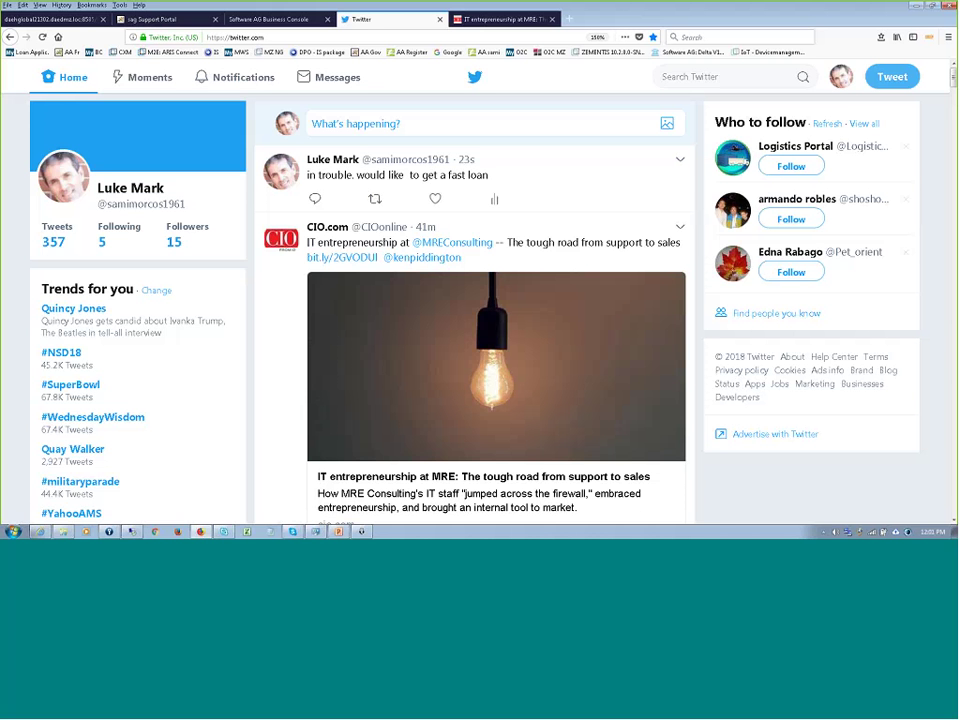
- Switch to the Business Console tab and load ARIS Connect's login page from its bookmark
left_click(284, 22)
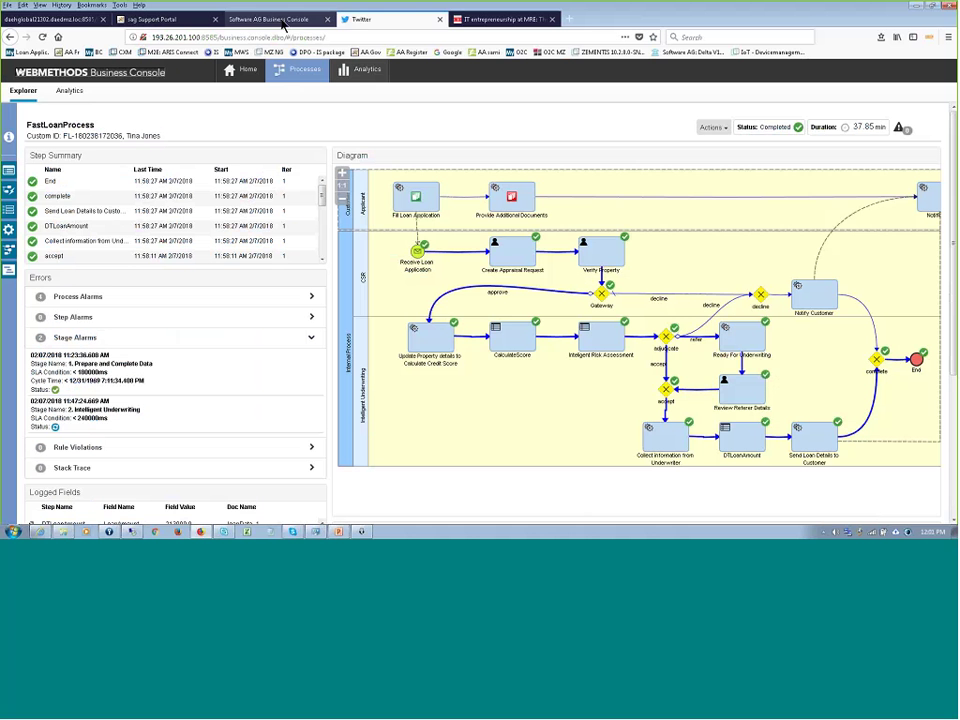
left_click(180, 53)
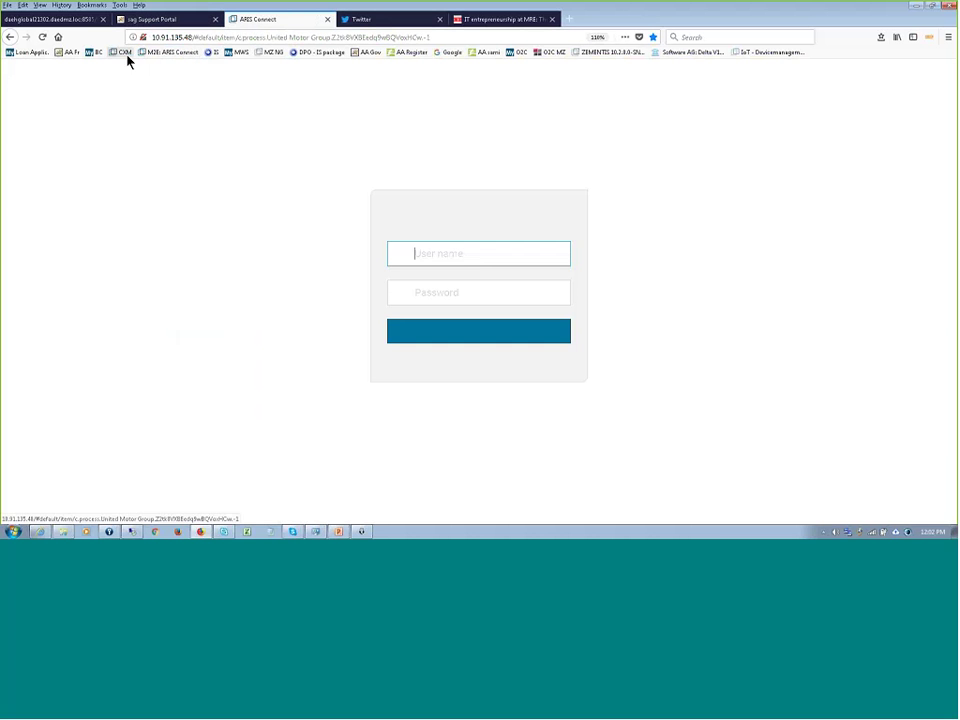
- Log in to ARIS Connect with the saved credentials to reach the FastLoanProcess page
left_click(427, 313)
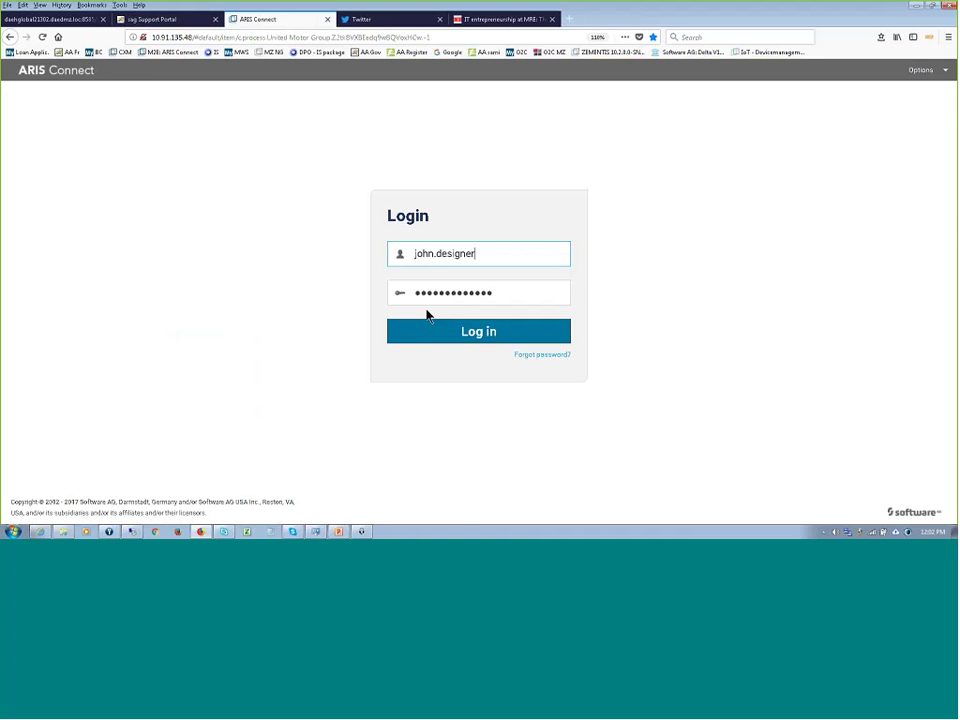
left_click(500, 343)
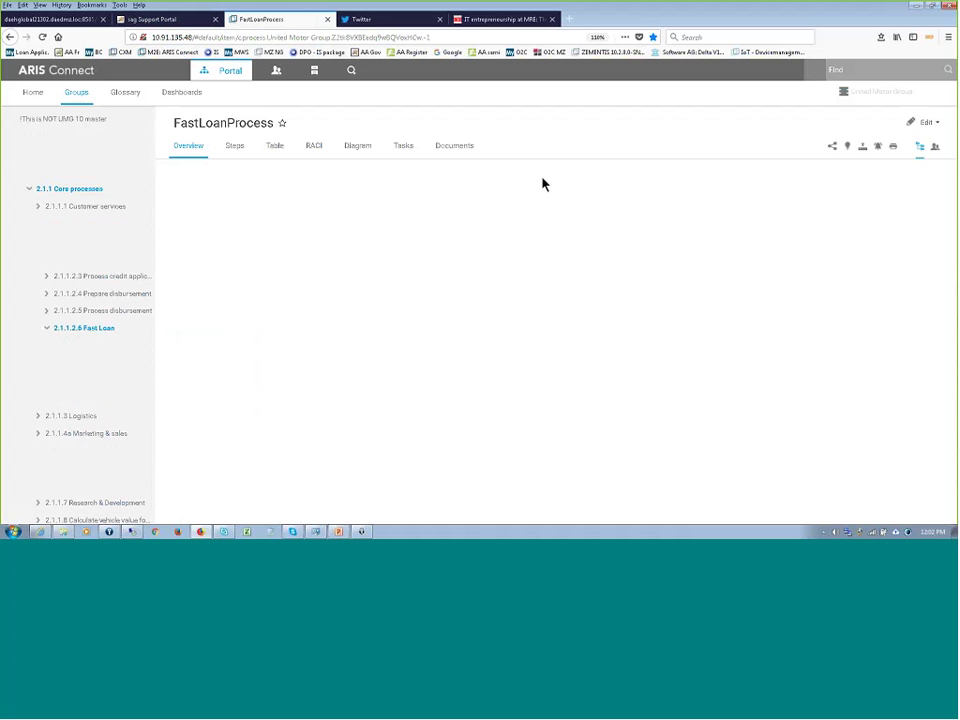
- Display the FastLoanProcess diagram with the comments panel open on the right
left_click(369, 147)
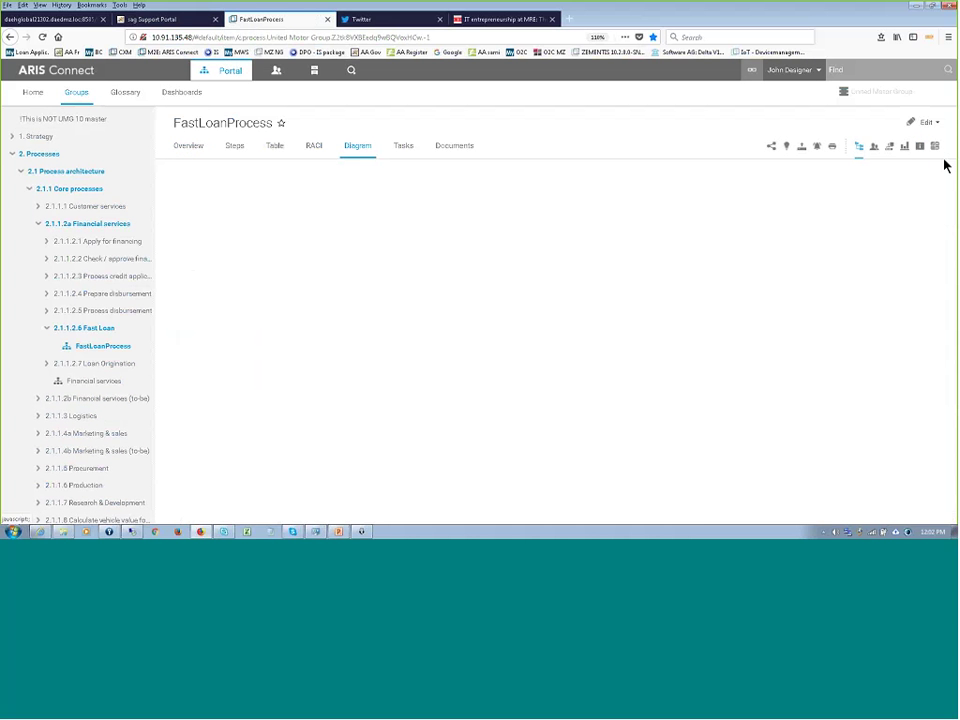
left_click(874, 146)
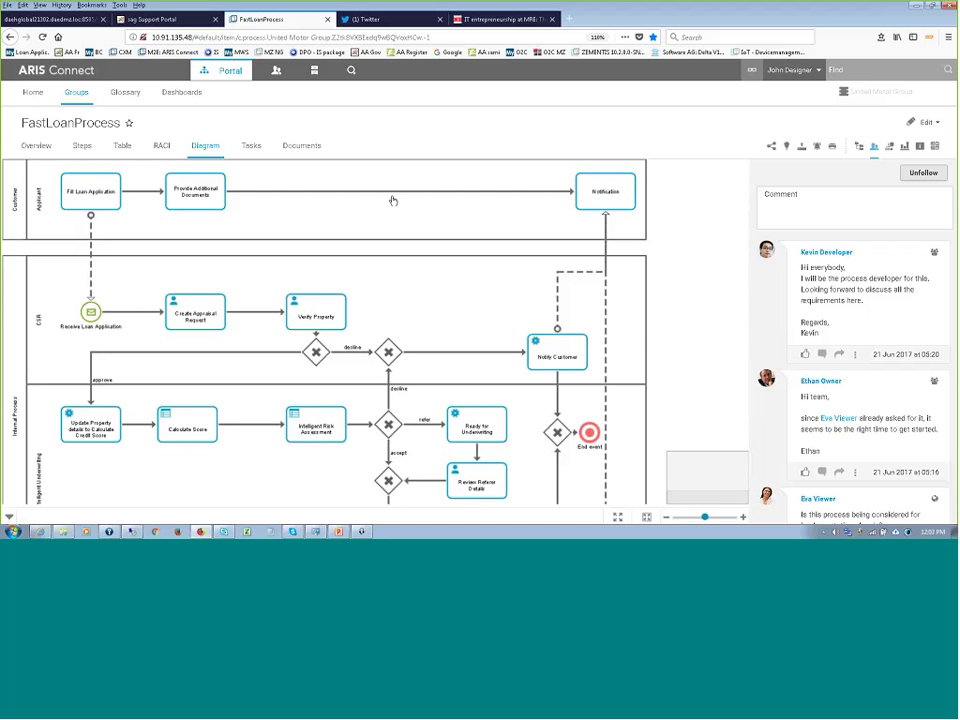
- Glance at the CIO article tab, open ARIS Connect Dashboards, then return to the first tab
left_click(501, 27)
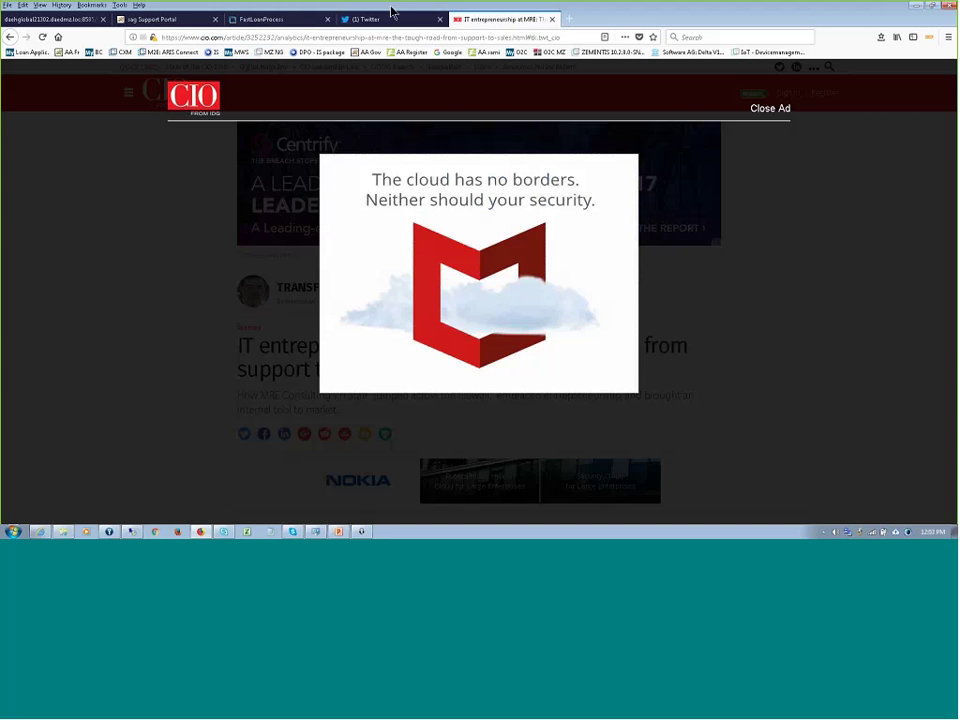
left_click(250, 19)
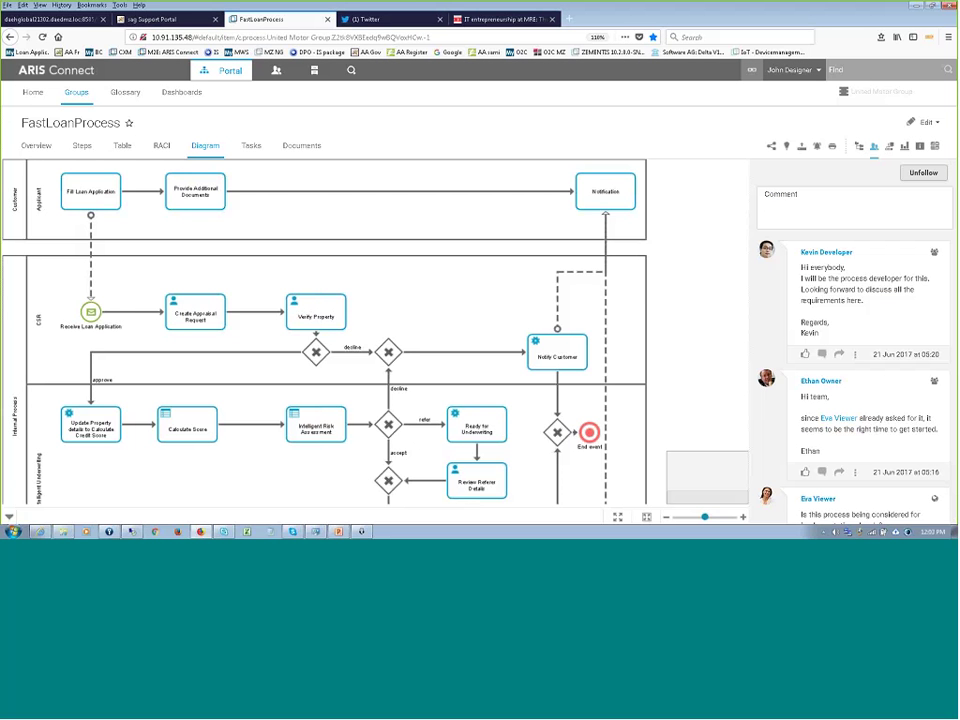
left_click(184, 92)
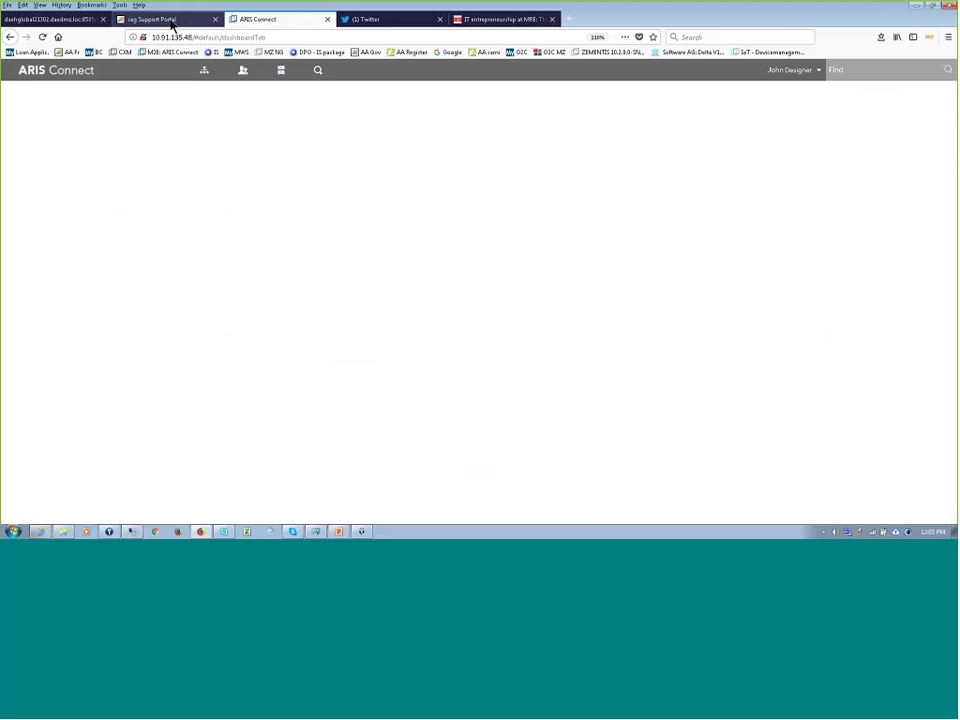
left_click(75, 18)
- Load Business Console and open Analytics' Custom Dashboards showing the Fast Loans Performance KPIs
left_click(91, 53)
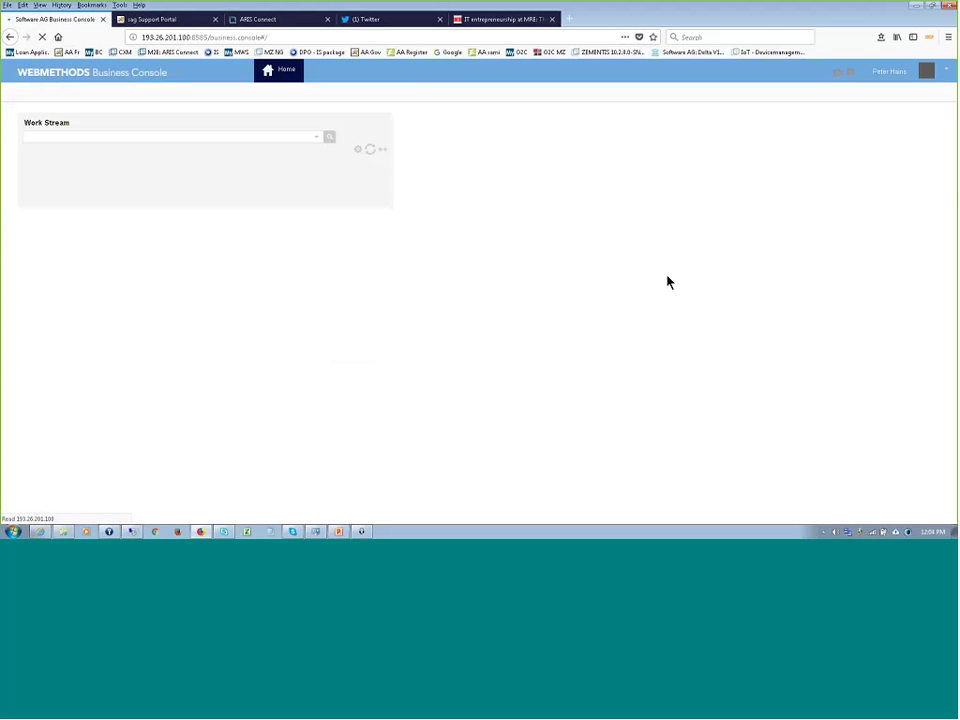
left_click(430, 70)
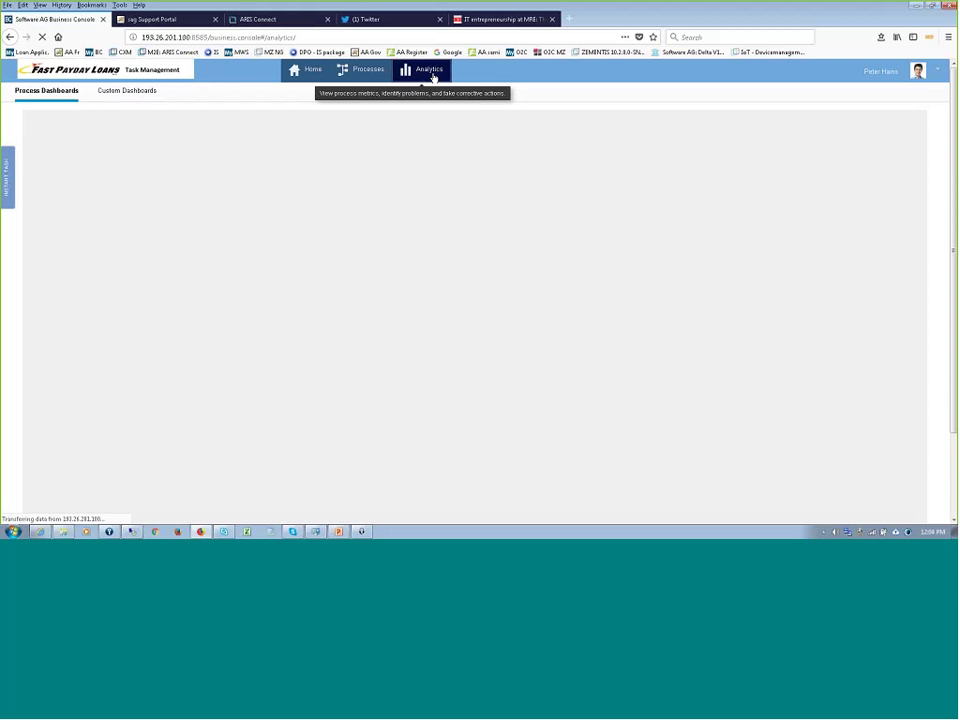
left_click(136, 92)
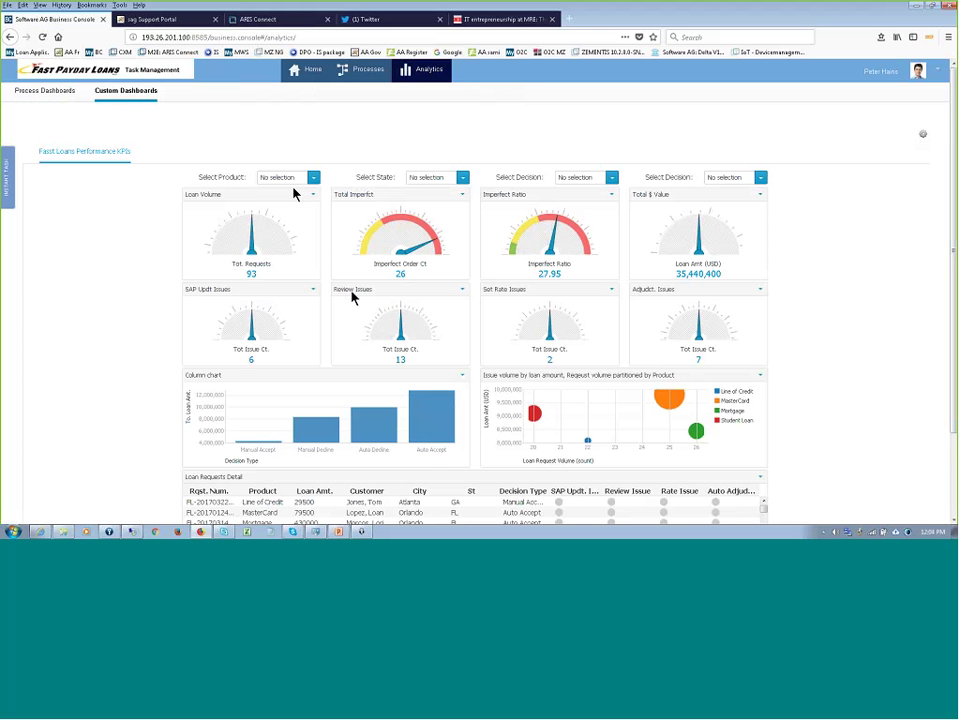
- Filter the Fast Loans KPI dashboard to Mortgage, review the loan table, then switch to PowerPoint
left_click(314, 178)
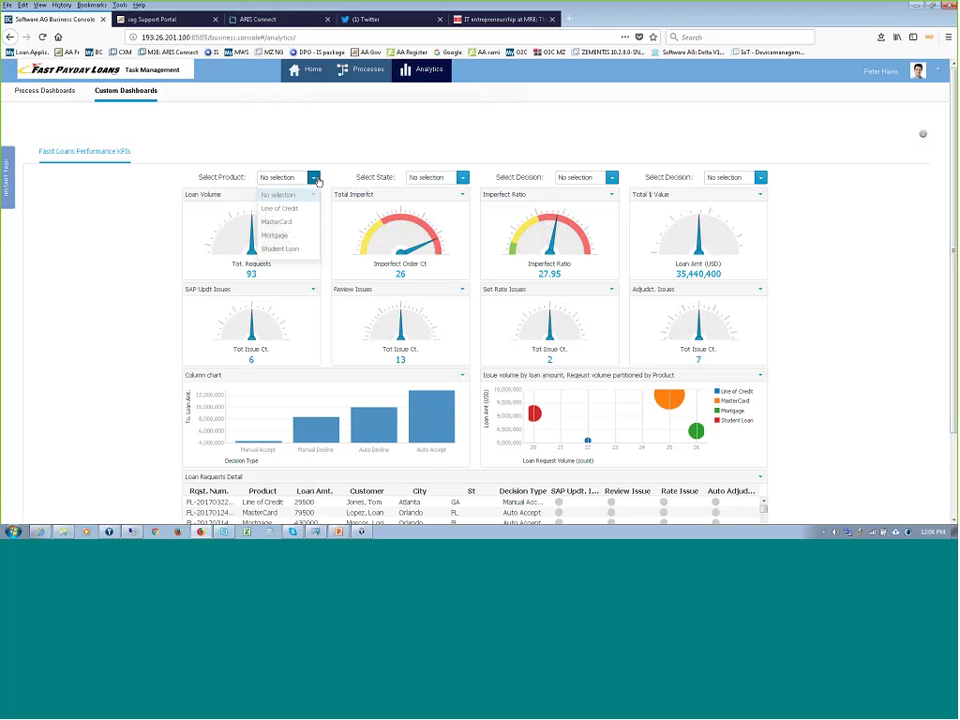
left_click(275, 235)
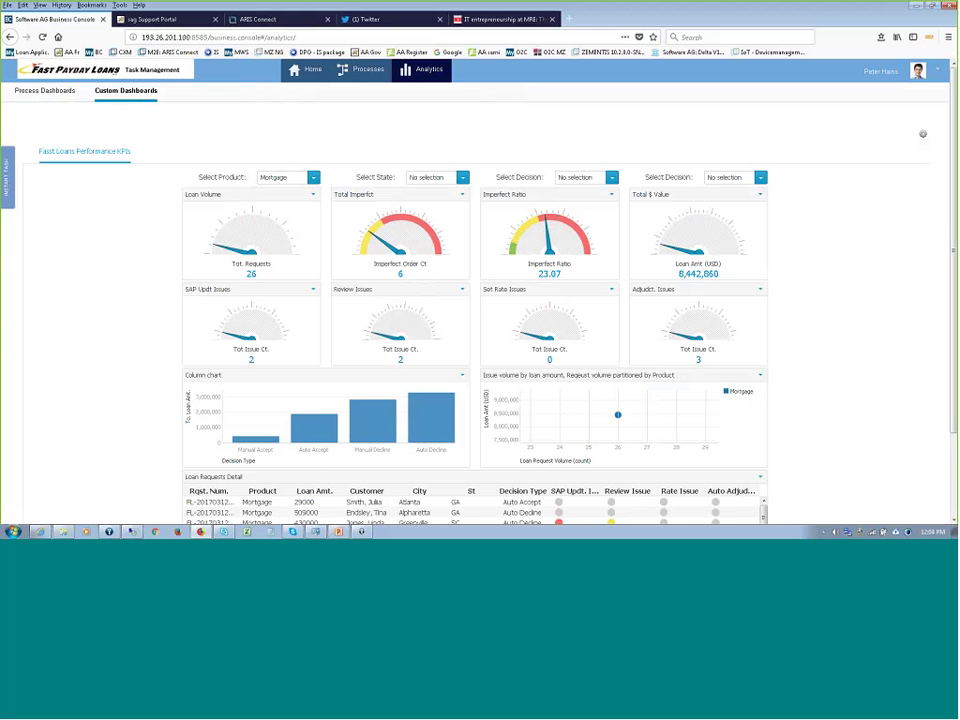
scroll(943, 390, "down", 2)
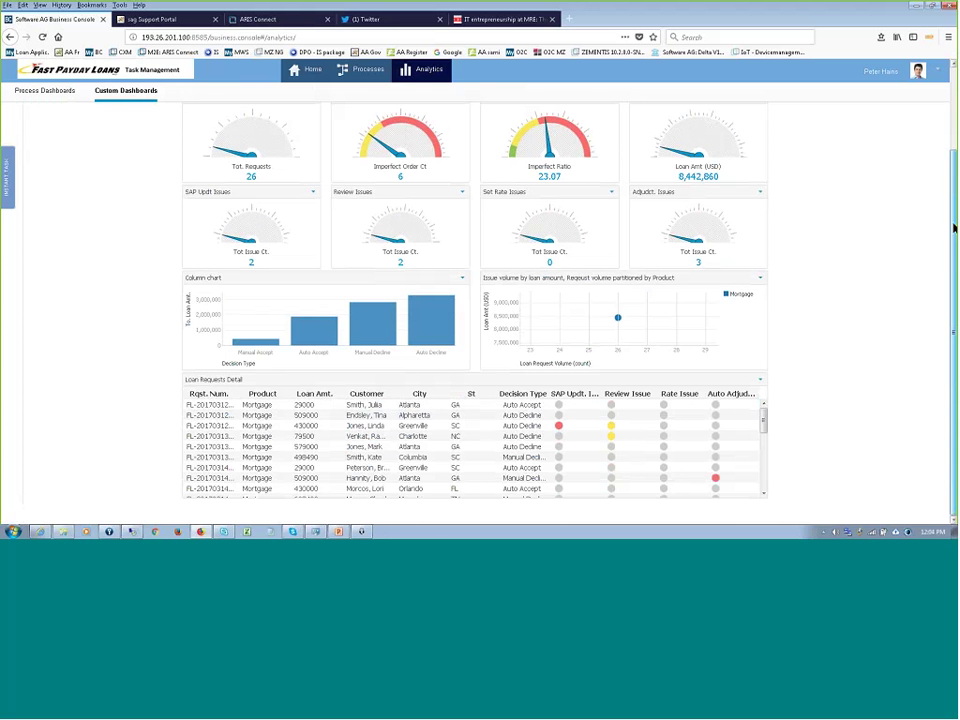
scroll(950, 222, "up", 2)
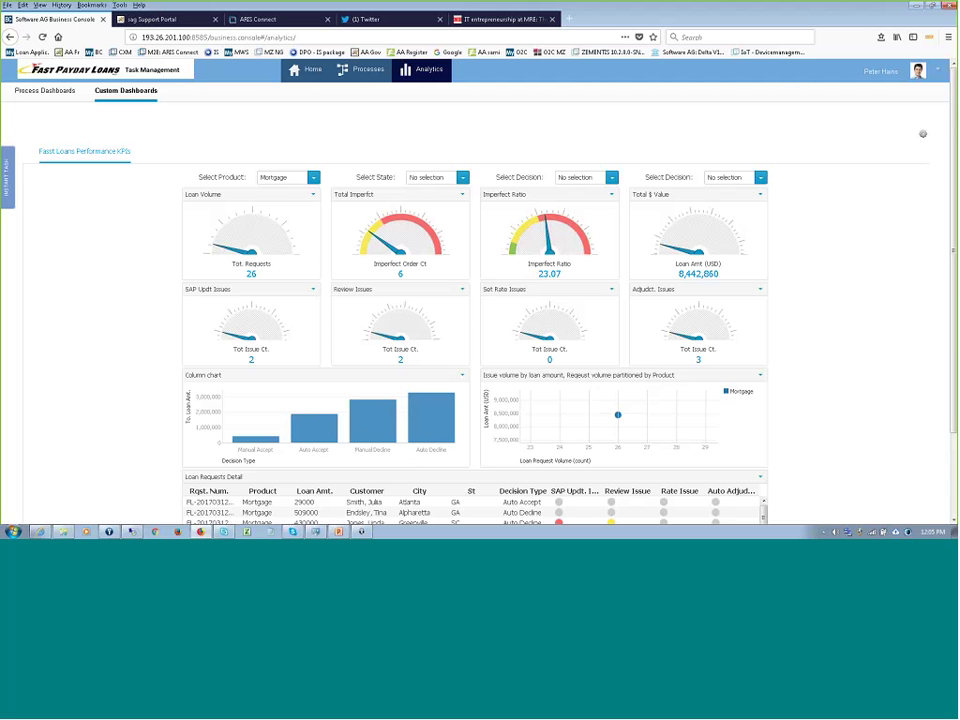
left_click(338, 531)
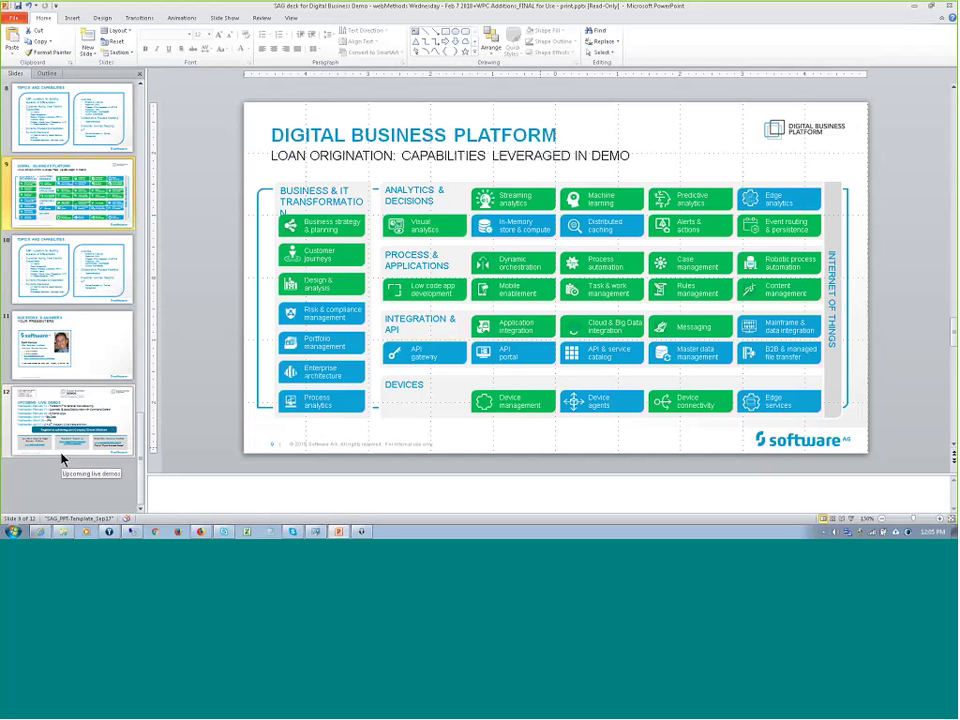
- Start the slide show from Upcoming Live Demos and move to the Topics and Capabilities slide
left_click(100, 366)
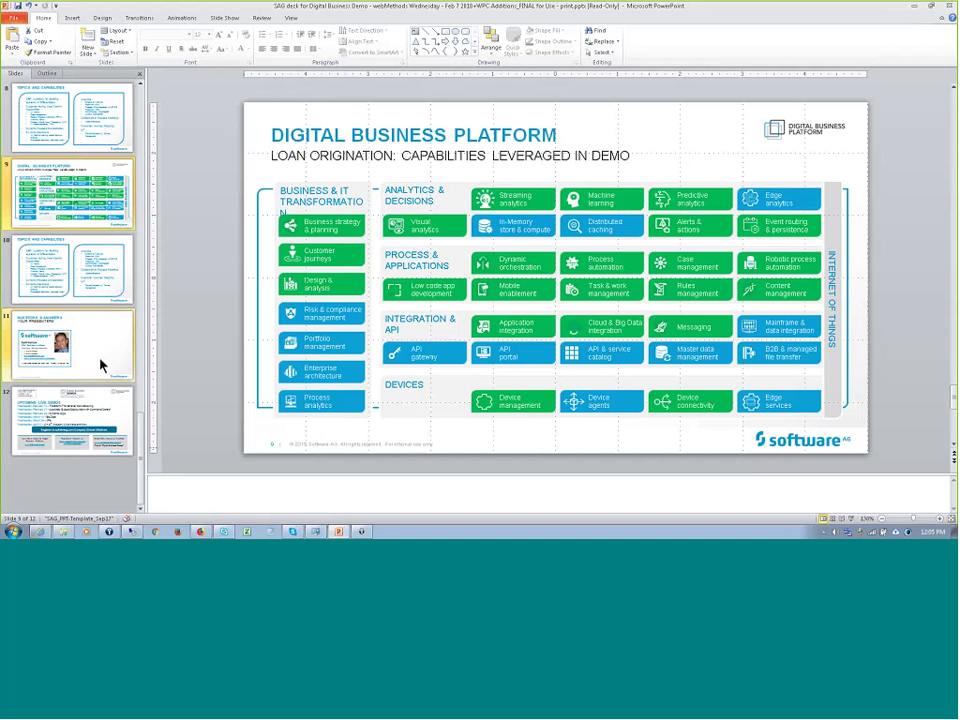
left_click(113, 400)
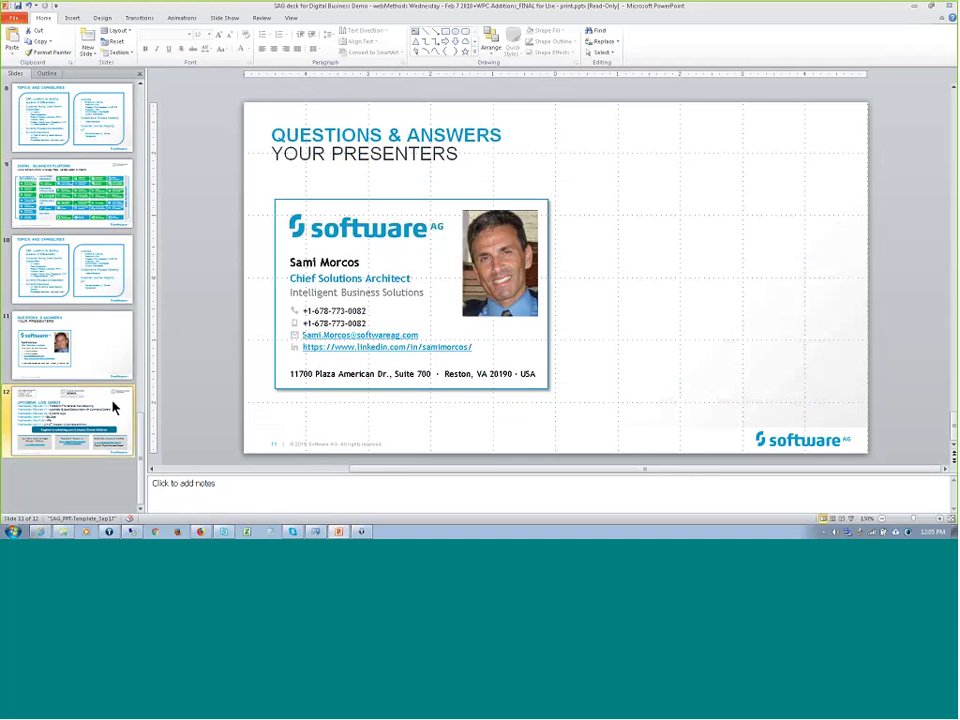
left_click(852, 519)
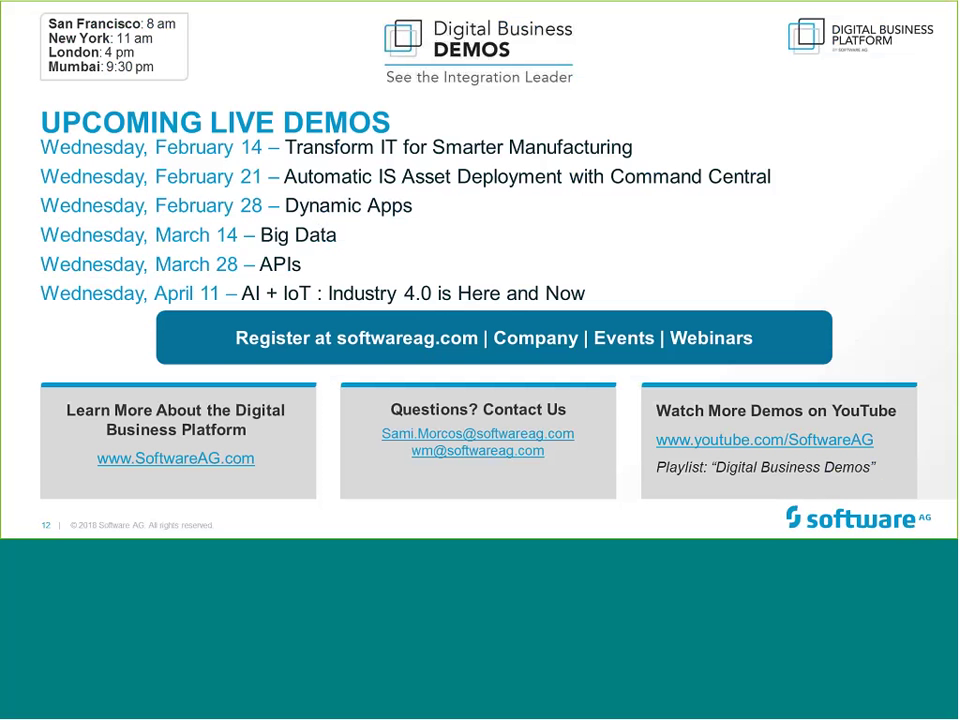
key("Right")
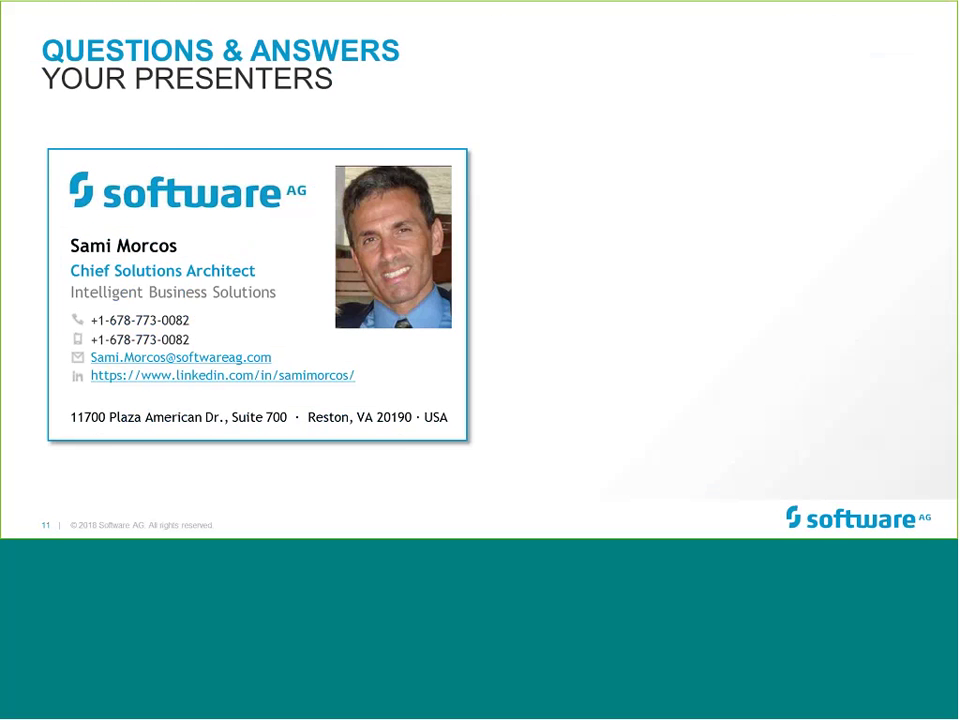
key("Right")
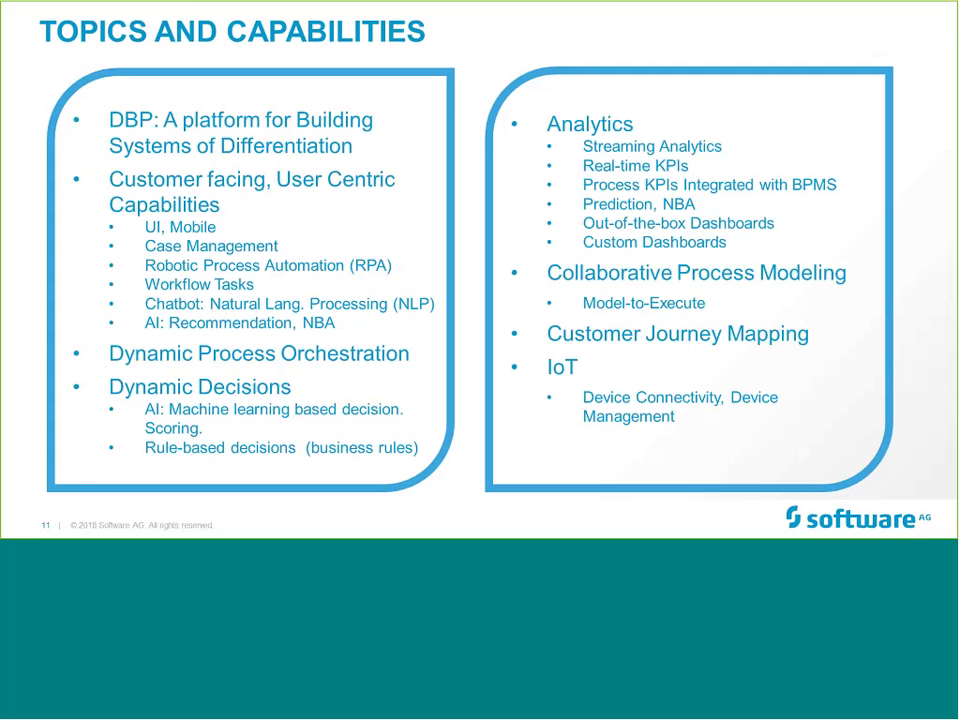